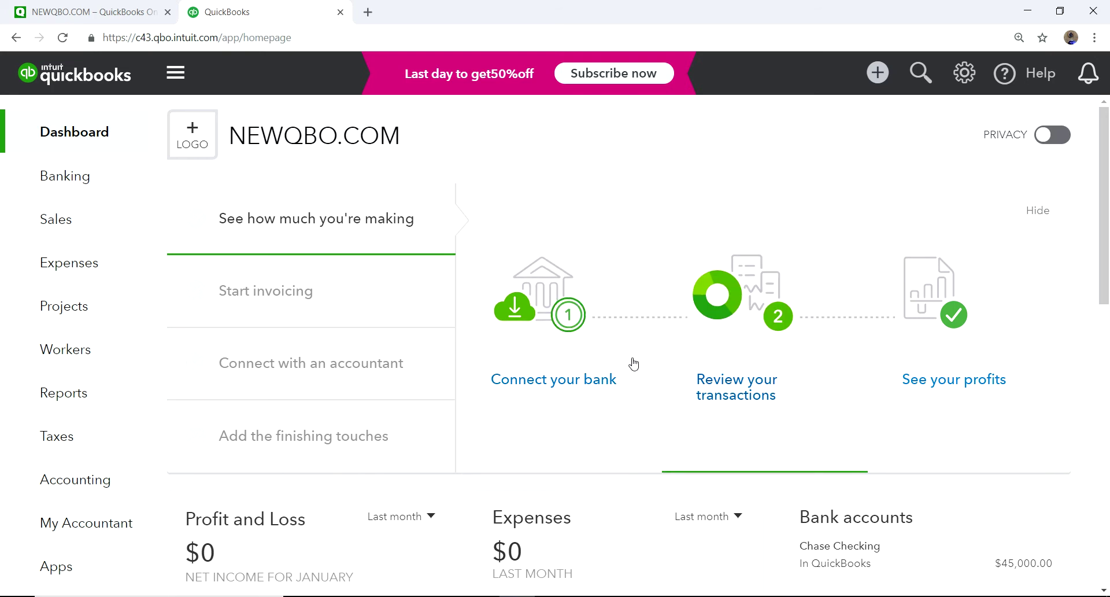
scroll(1081, 399, "down", 3)
scroll(1081, 399, "up", 3)
scroll(1083, 403, "down", 3)
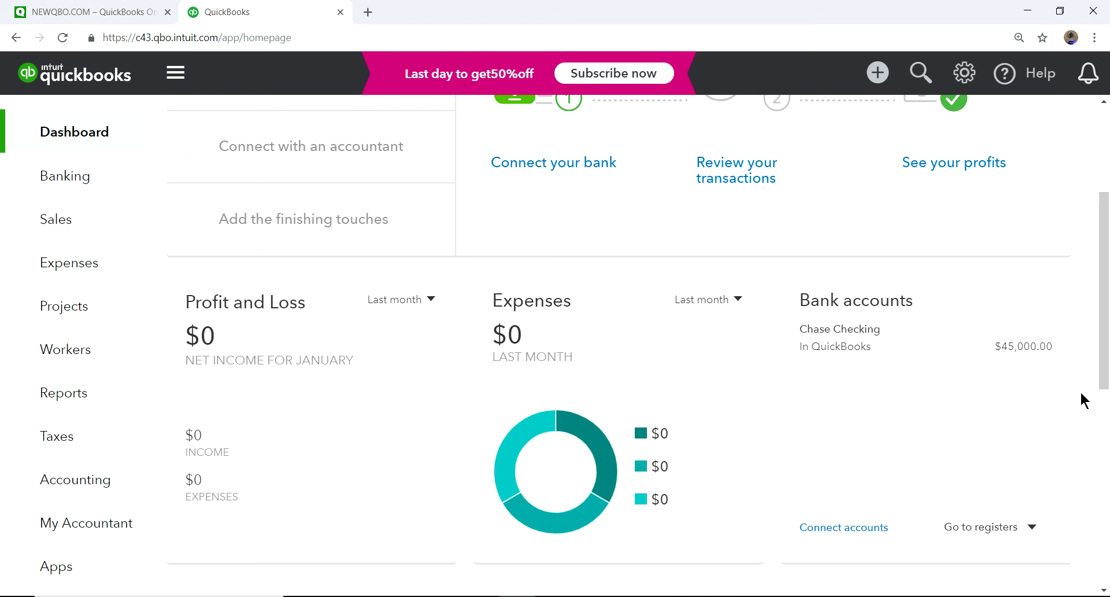
scroll(1081, 399, "up", 3)
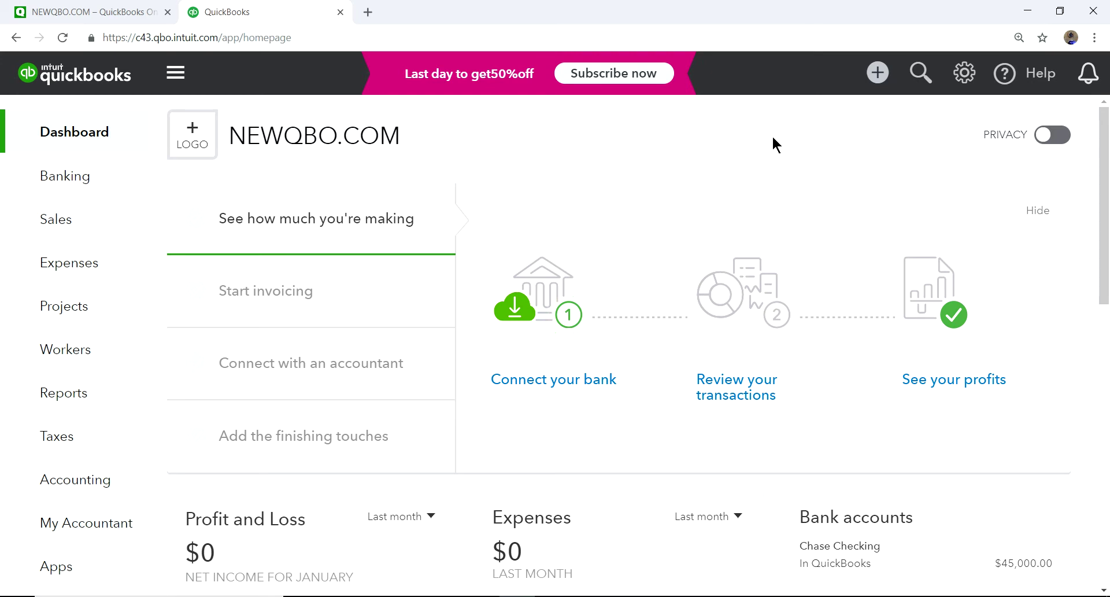
Open the Banking page and review the ways to connect a bank or credit card account or upload transactions.
mouse_move(46, 177)
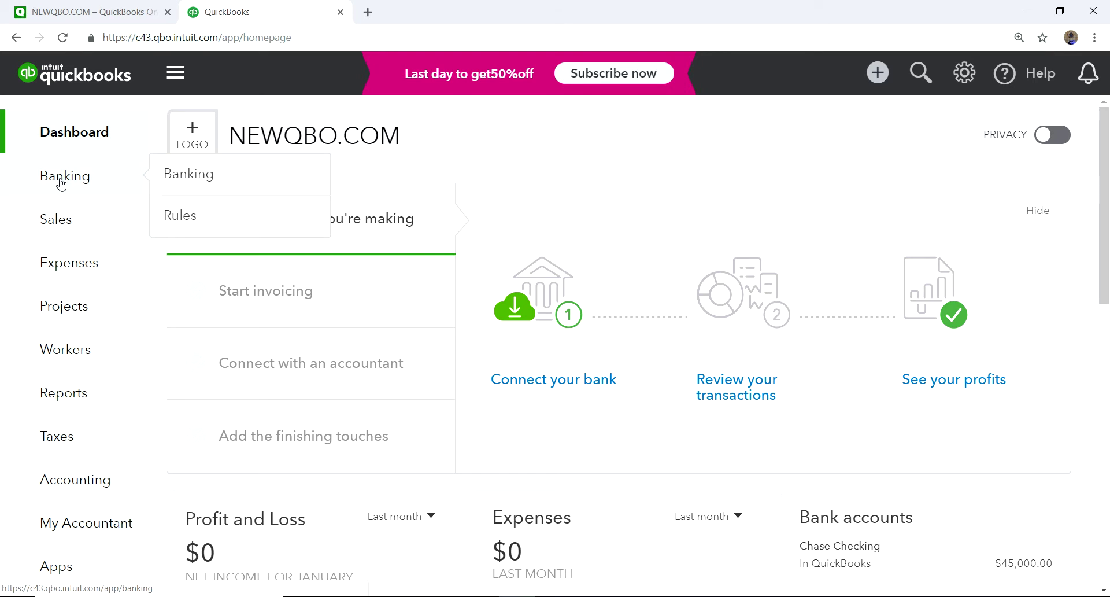
left_click(178, 177)
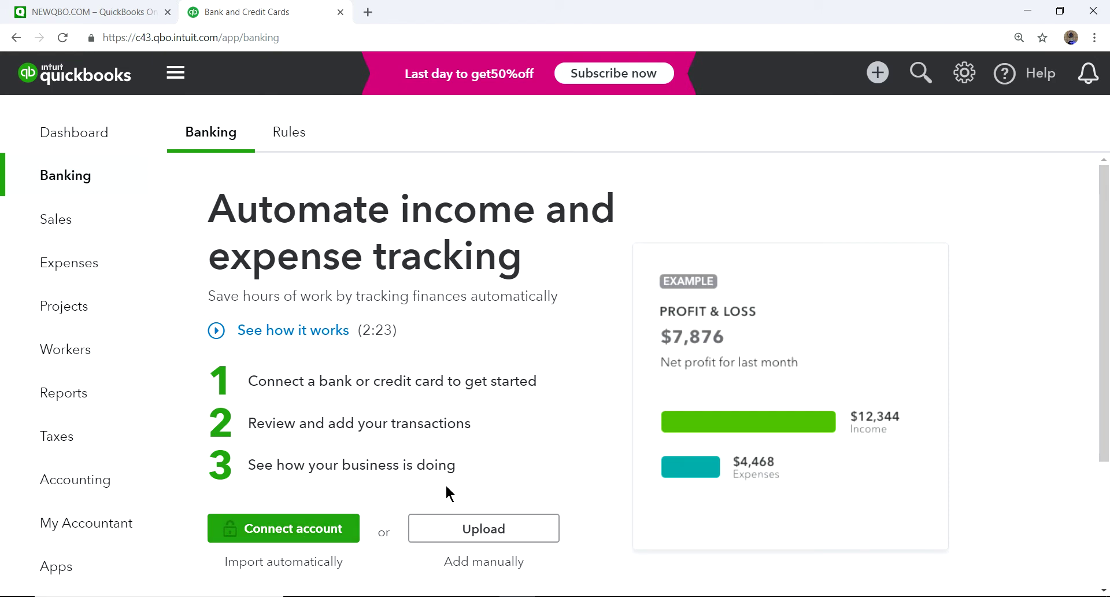
scroll(563, 454, "down", 3)
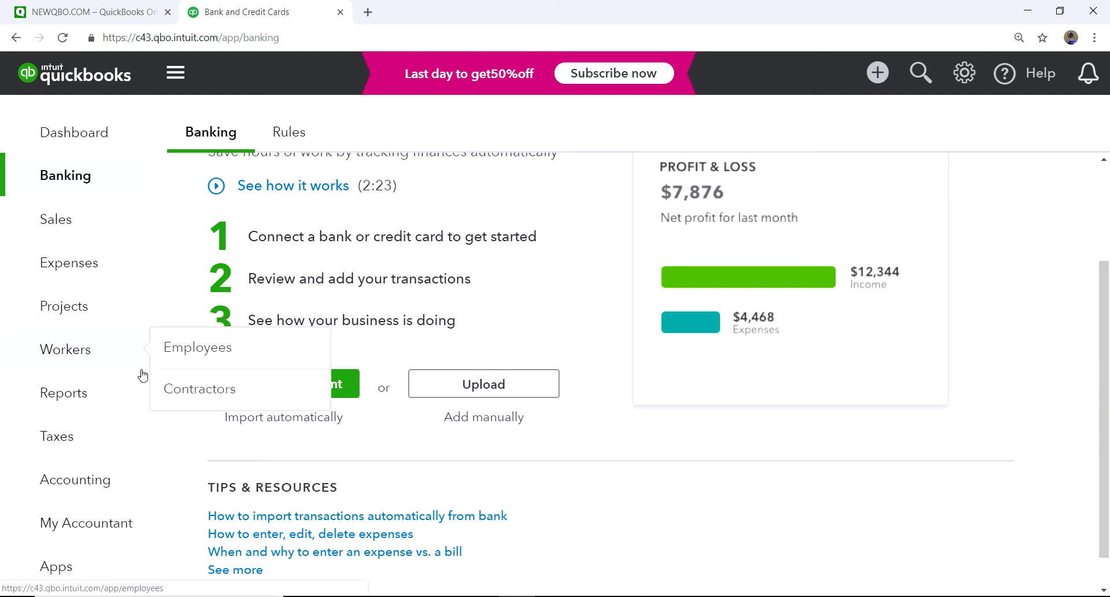
Open the Chart of Accounts and look through the list of existing accounts.
mouse_move(74, 481)
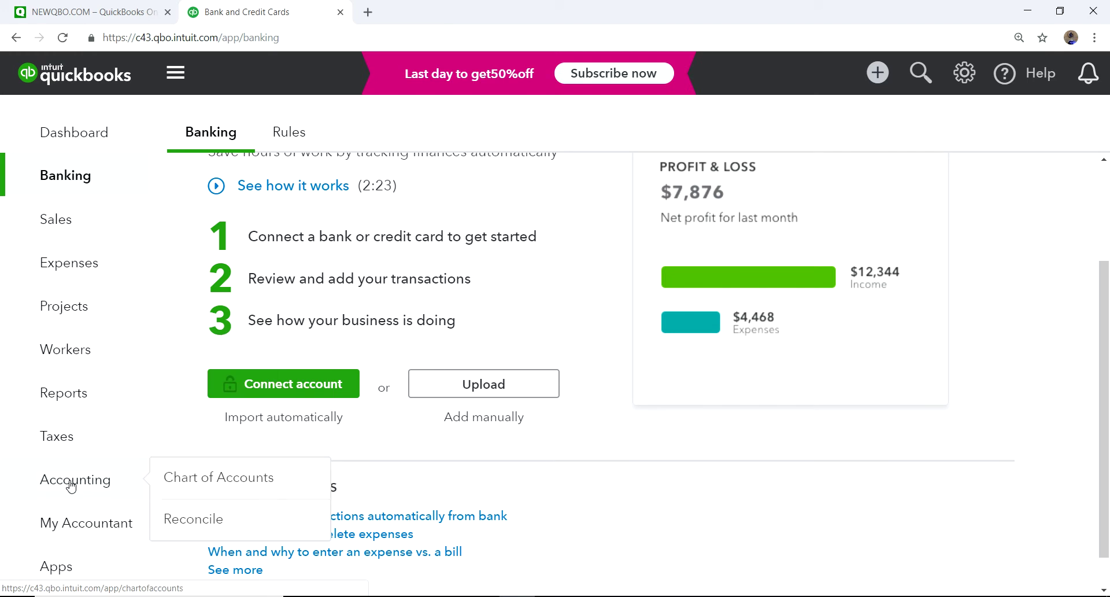
left_click(199, 480)
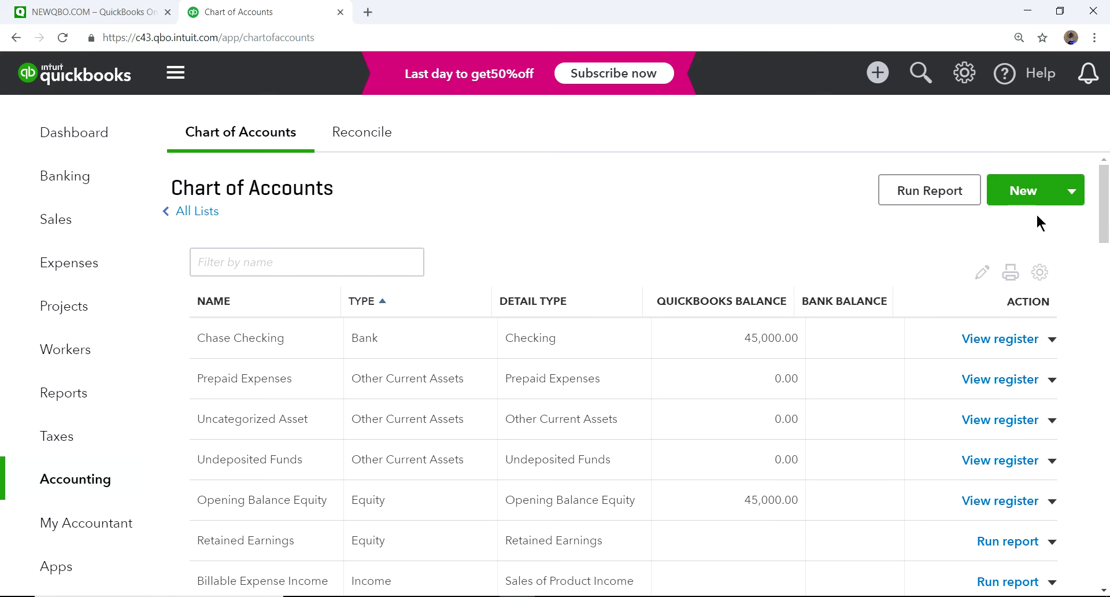
scroll(795, 489, "down", 15)
scroll(795, 491, "up", 15)
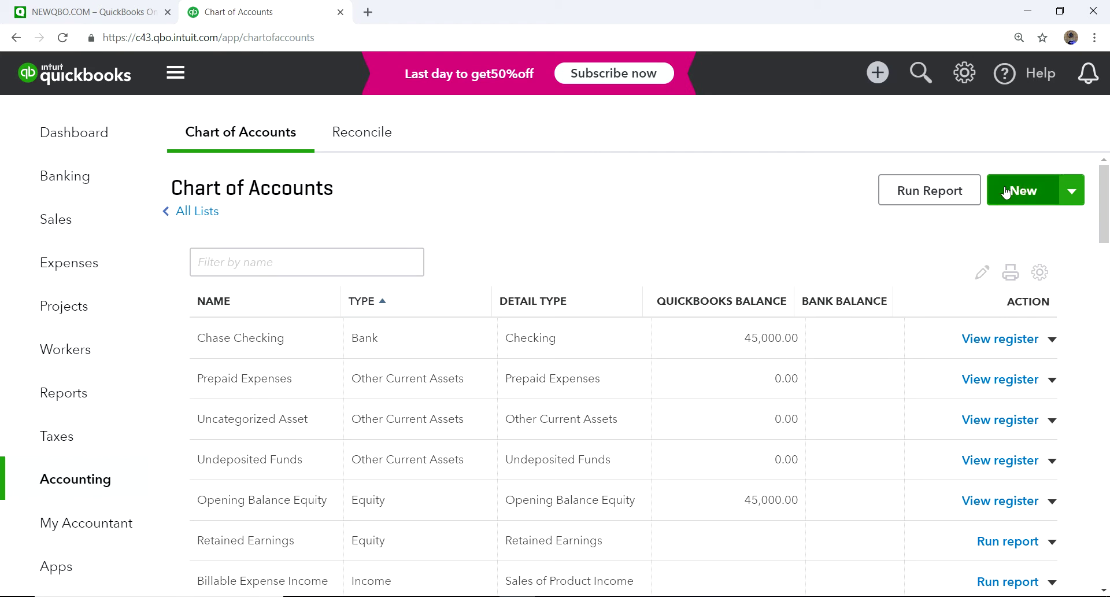
Start a new account with Credit Card as both its account type and detail type.
left_click(1023, 194)
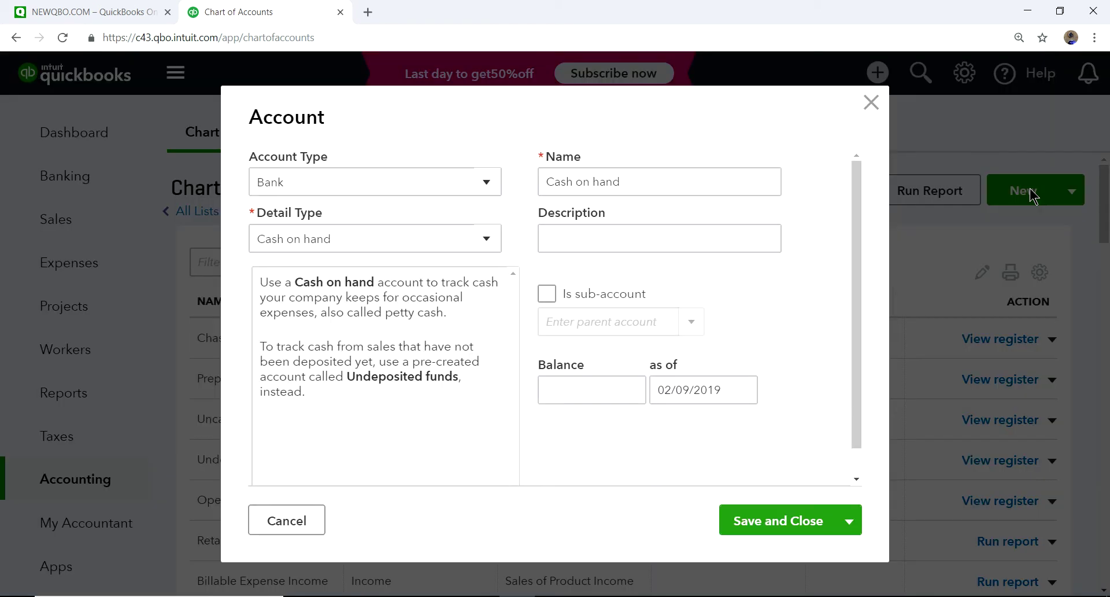
left_click(487, 184)
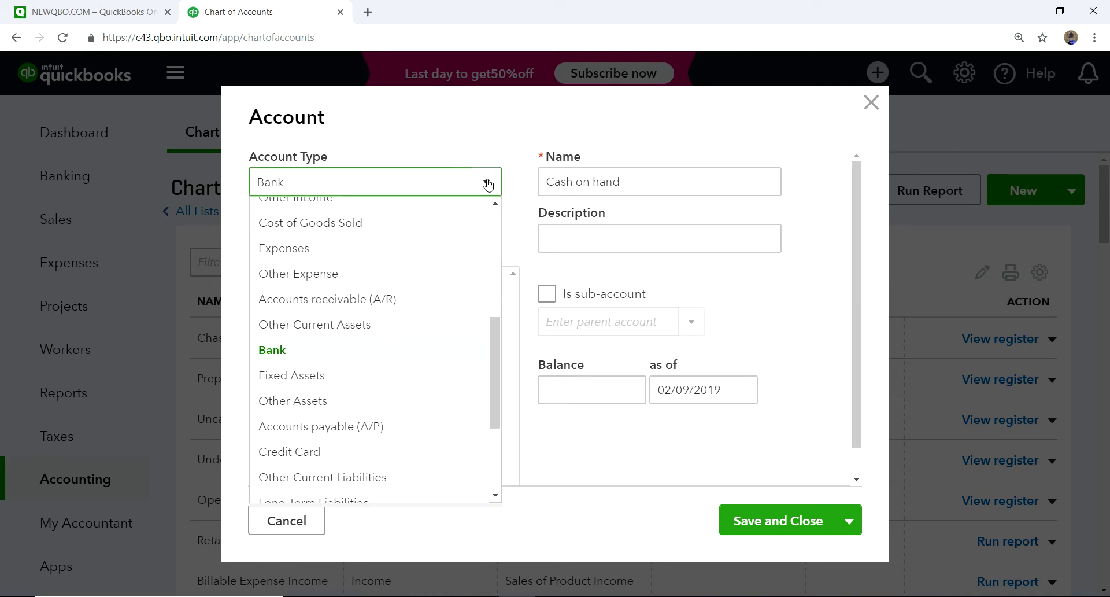
left_click(296, 453)
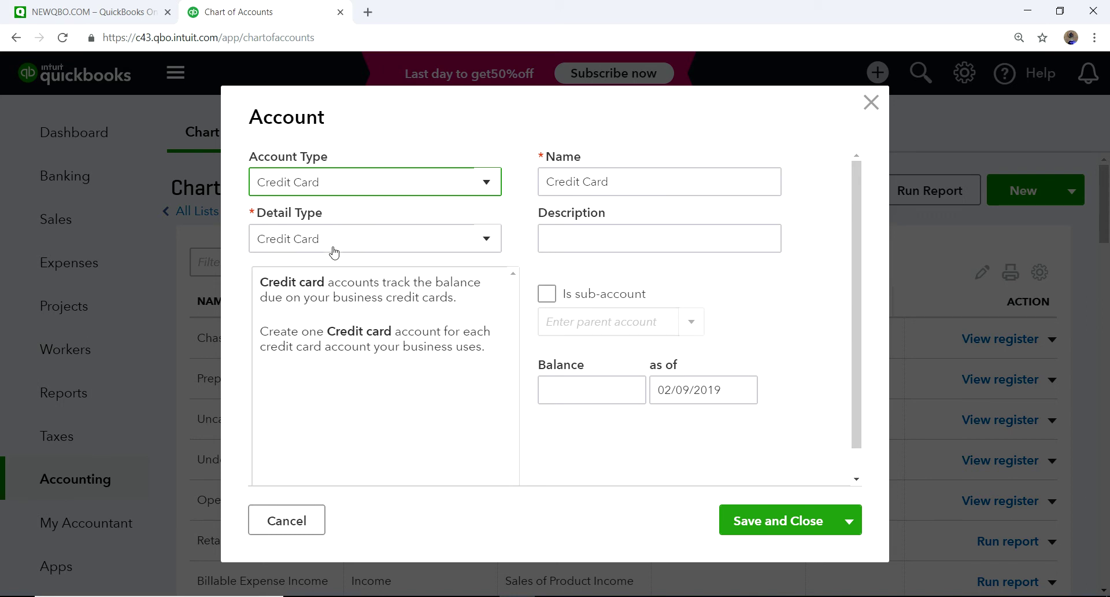
left_click(484, 245)
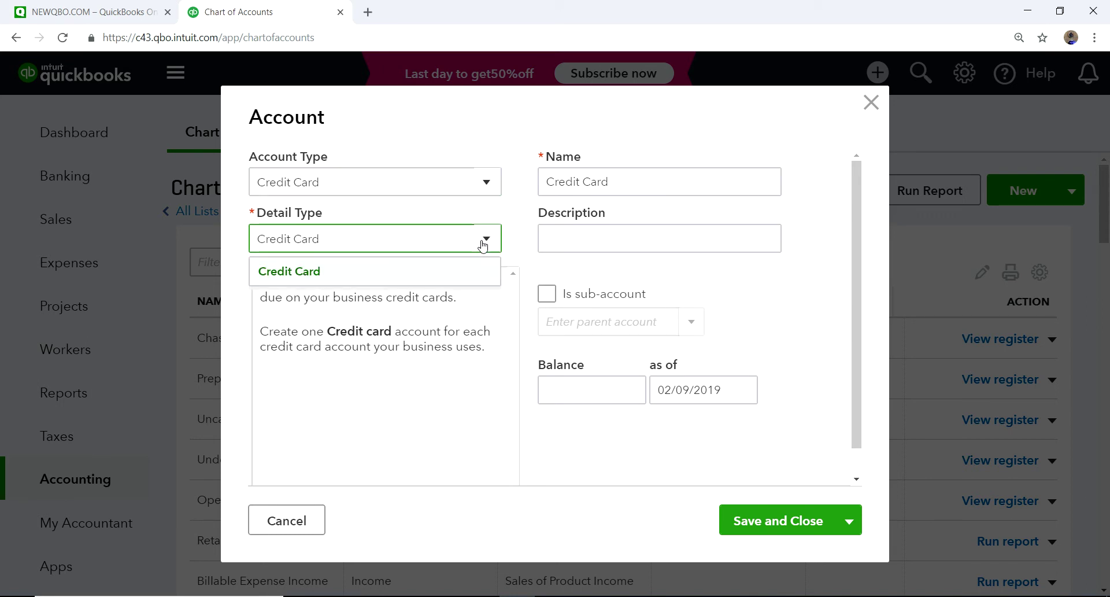
Name the new account Chase Credit Card.
left_click(545, 178)
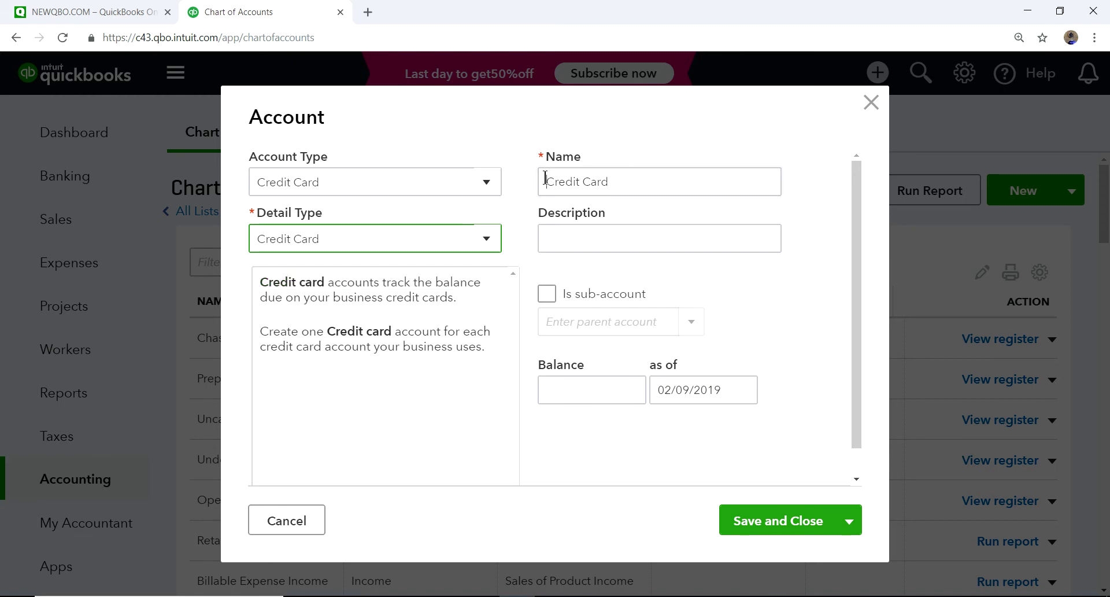
left_click(545, 178)
left_click(545, 178)
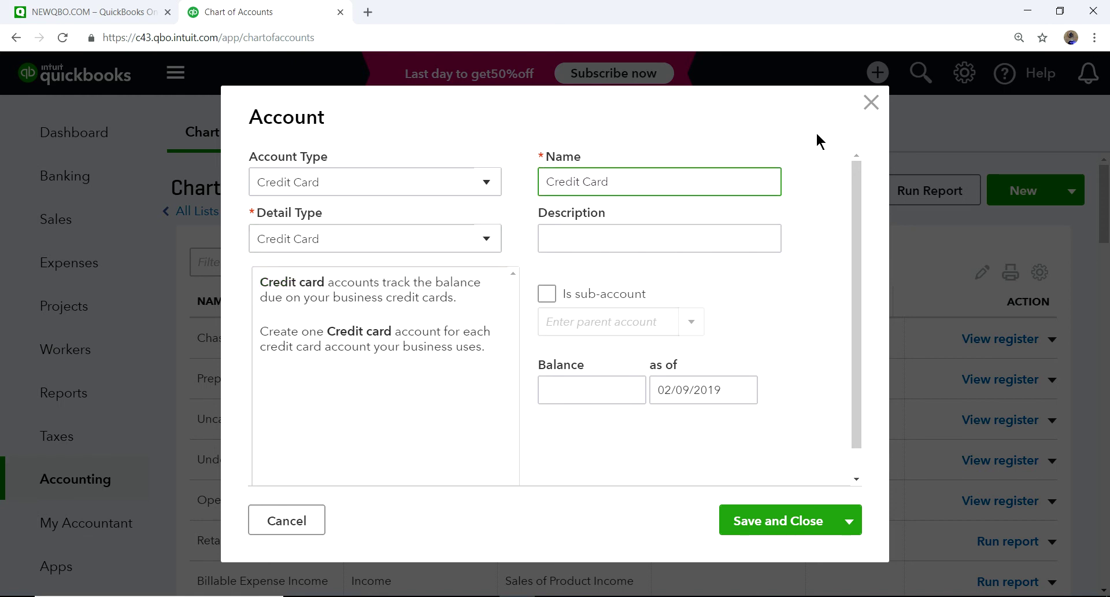
type("Chase")
Copy the account name into the description, add the card's last four digits after it, and save the account.
left_click_drag(662, 184, 540, 184)
key("ctrl+c")
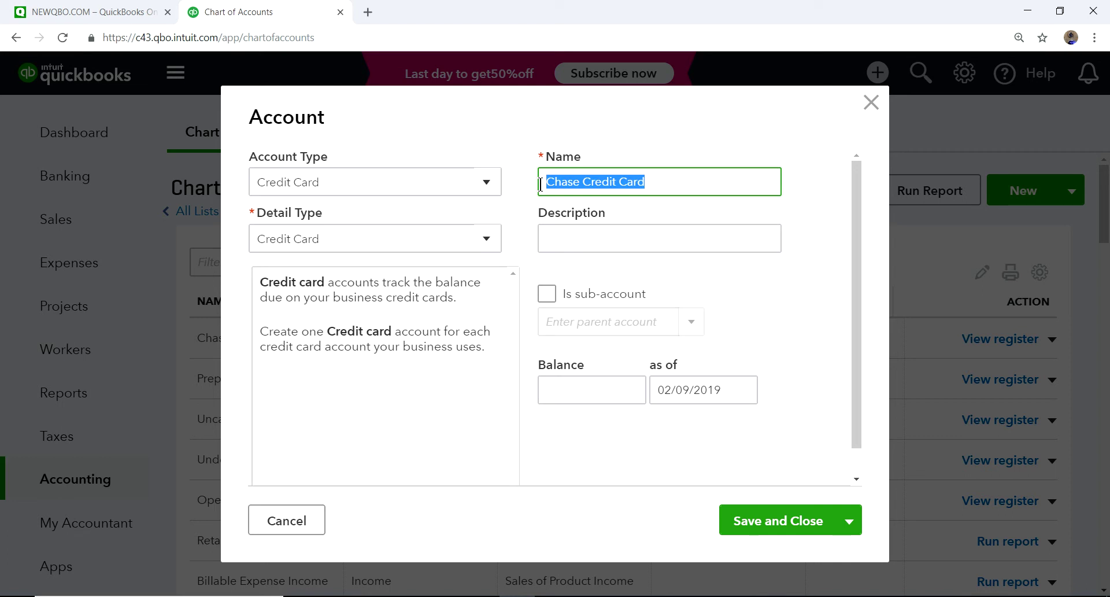
left_click(561, 233)
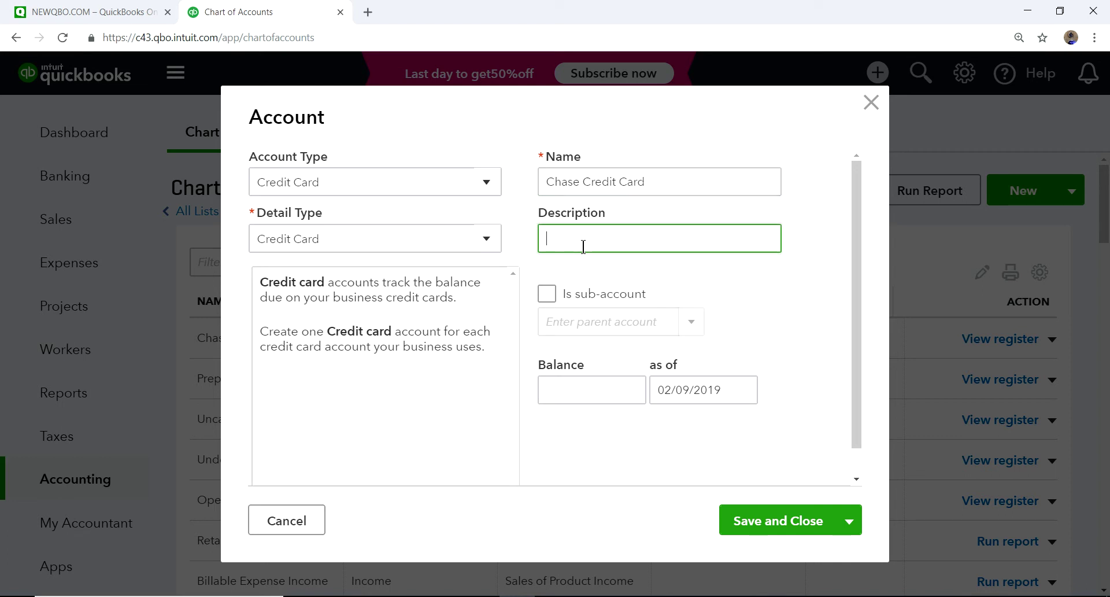
key("ctrl+v")
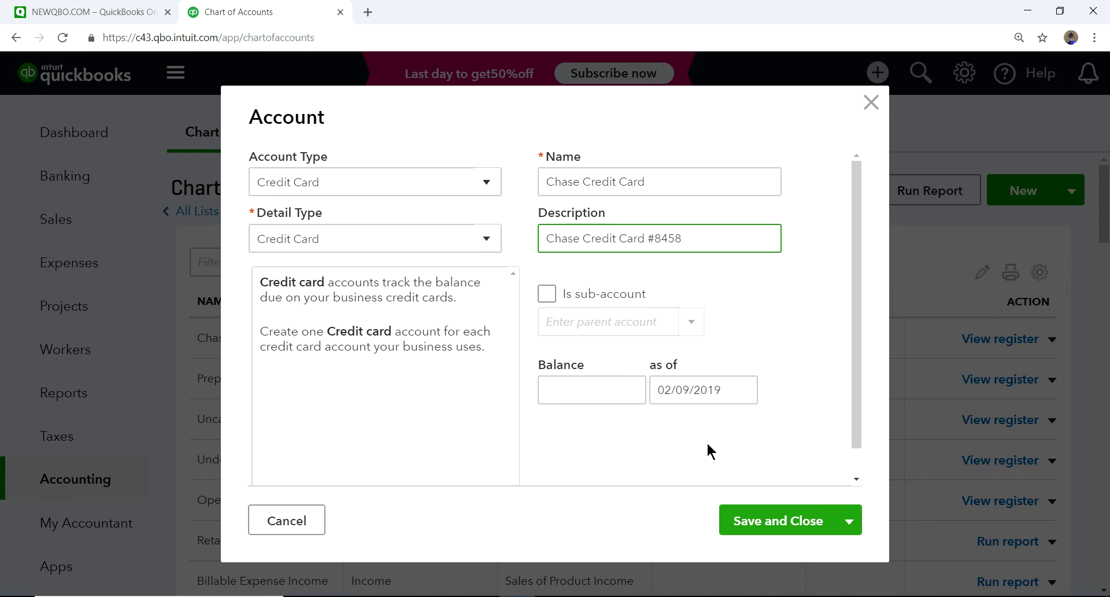
left_click(774, 519)
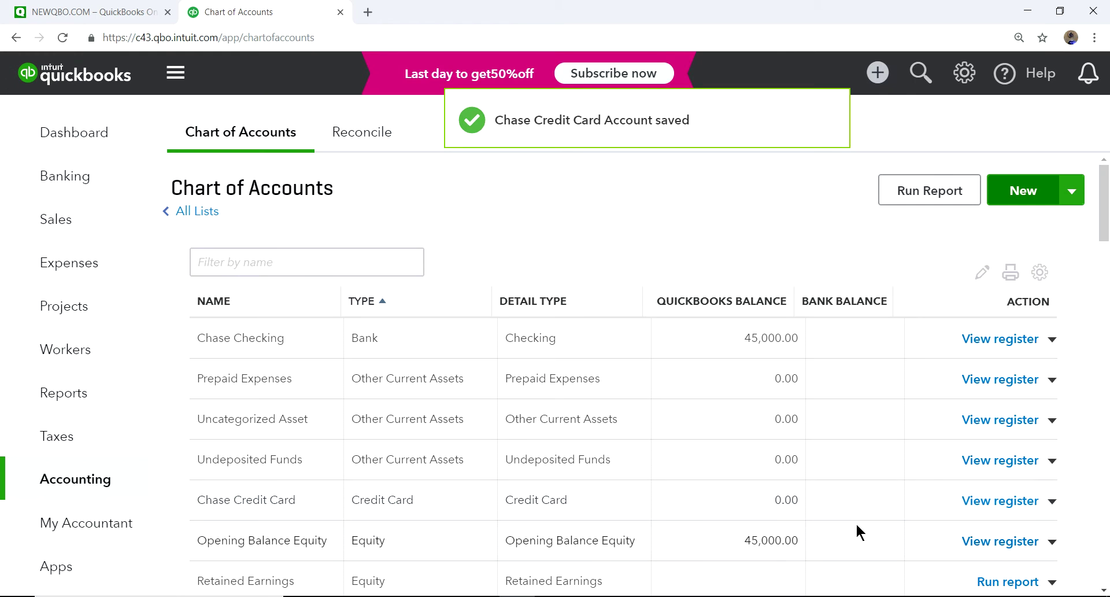
Open the register of the Chase Credit Card account and dismiss the Register basics tour.
scroll(855, 522, "down", 1)
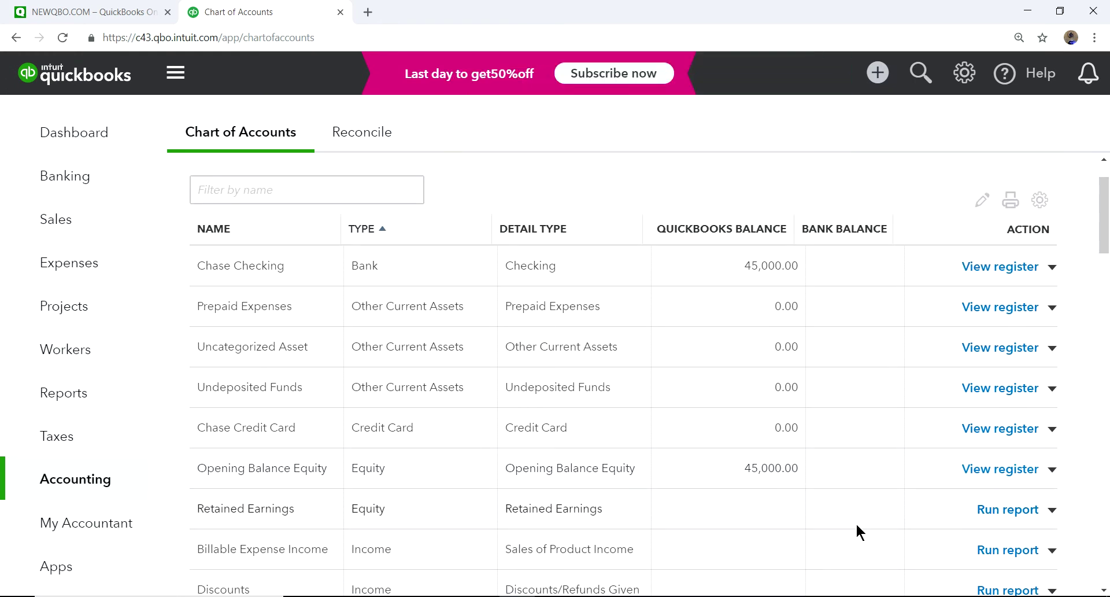
scroll(865, 497, "down", 5)
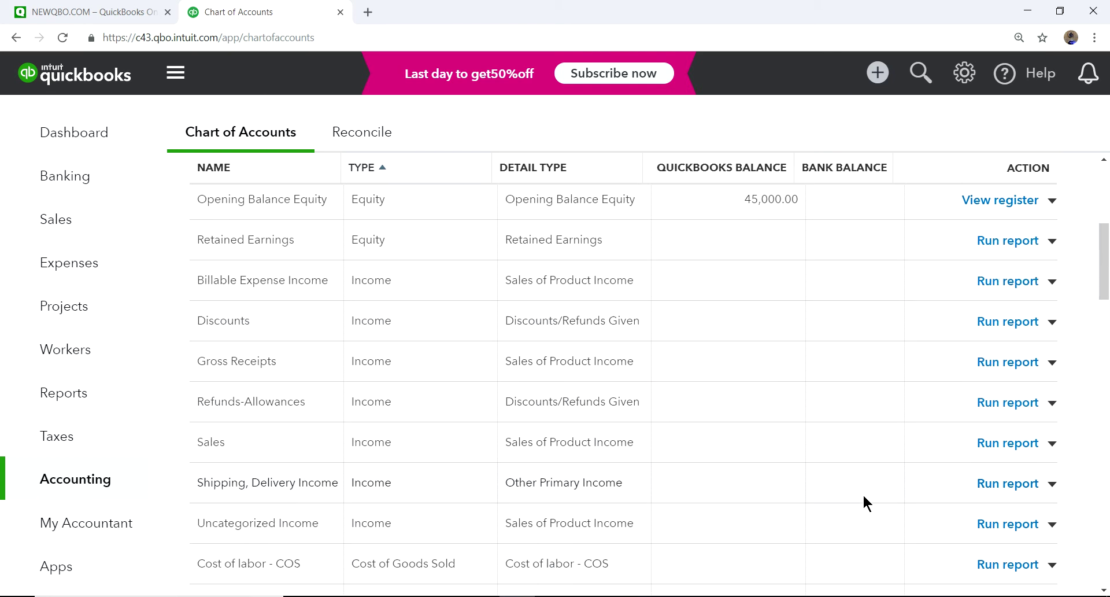
scroll(862, 501, "down", 2)
scroll(862, 502, "up", 5)
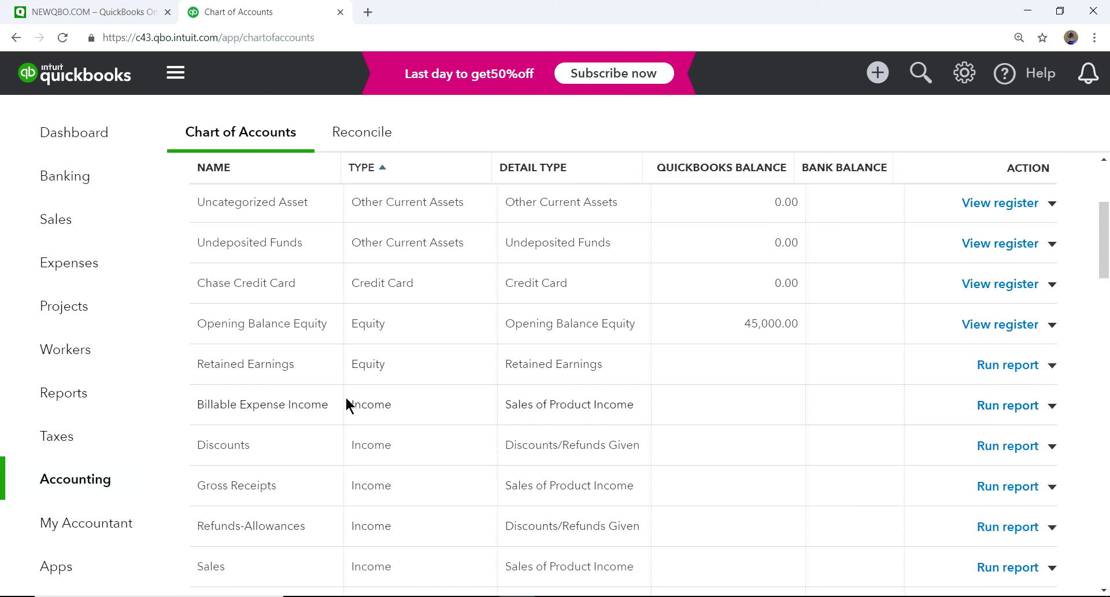
scroll(402, 378, "up", 1)
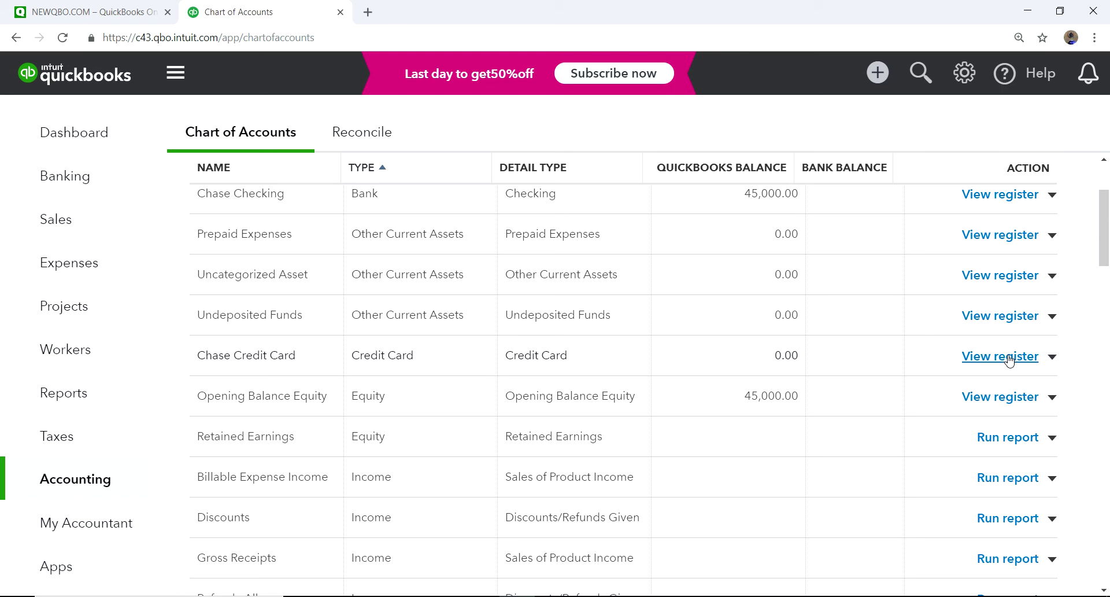
left_click(985, 357)
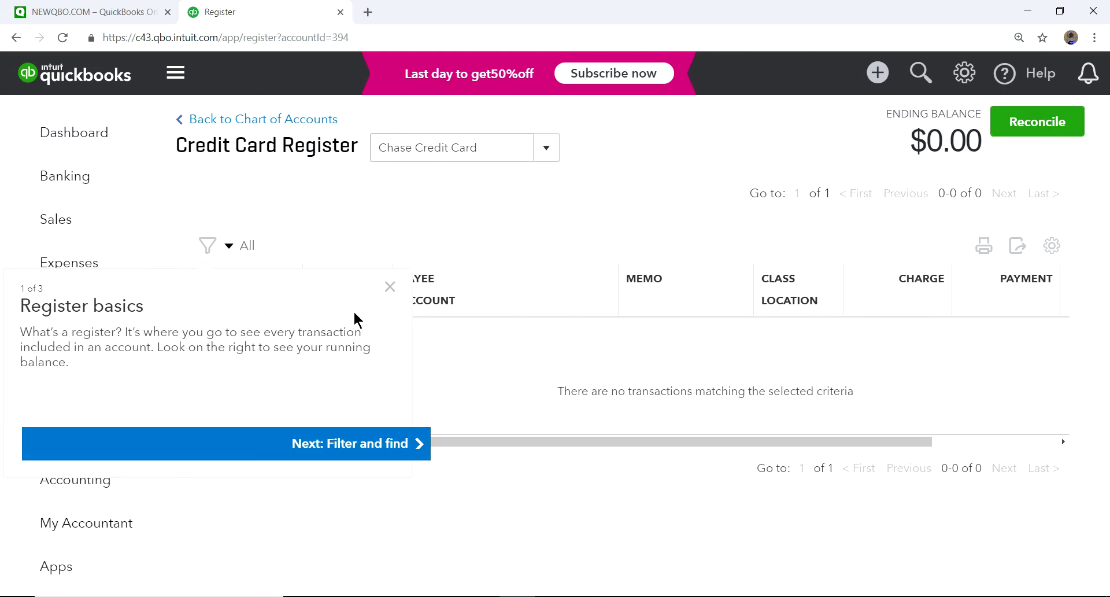
left_click(390, 287)
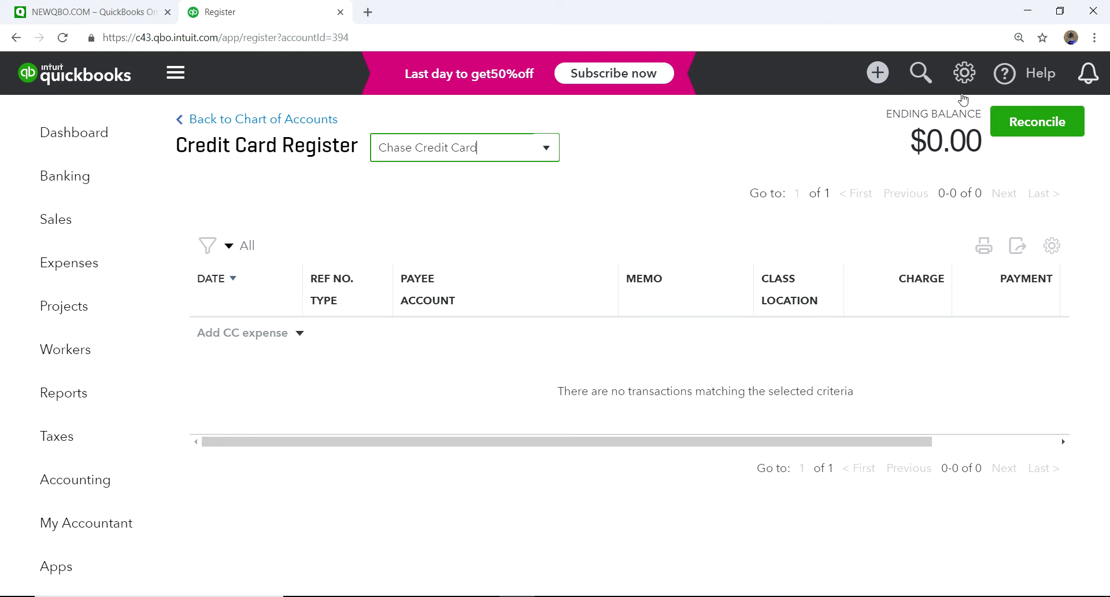
Turn off Track classes in the advanced company settings, save the change, and return to the credit card register.
left_click(963, 73)
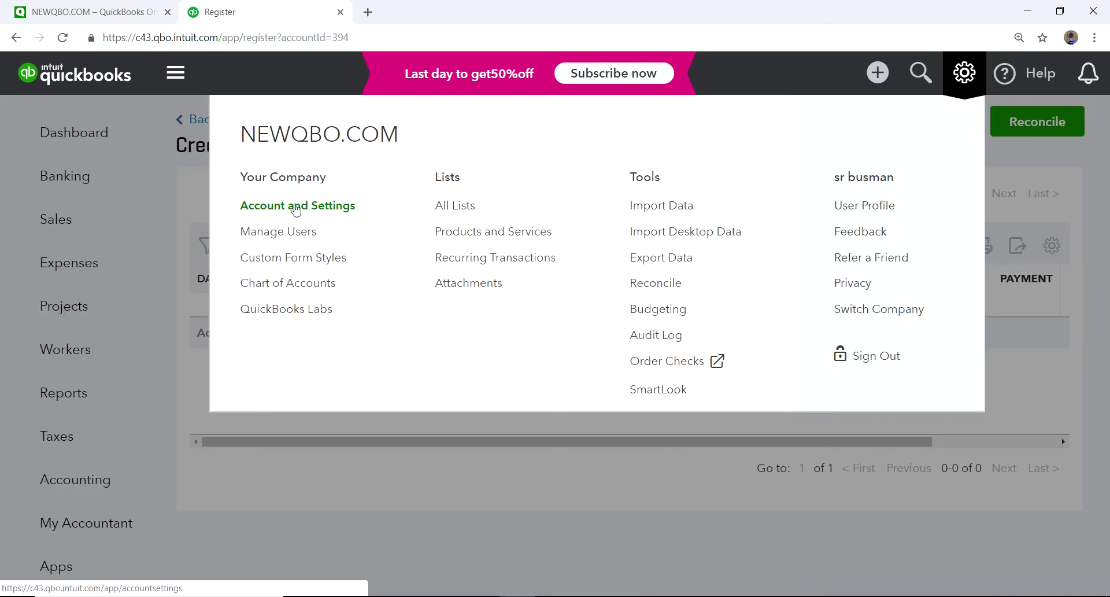
left_click(295, 207)
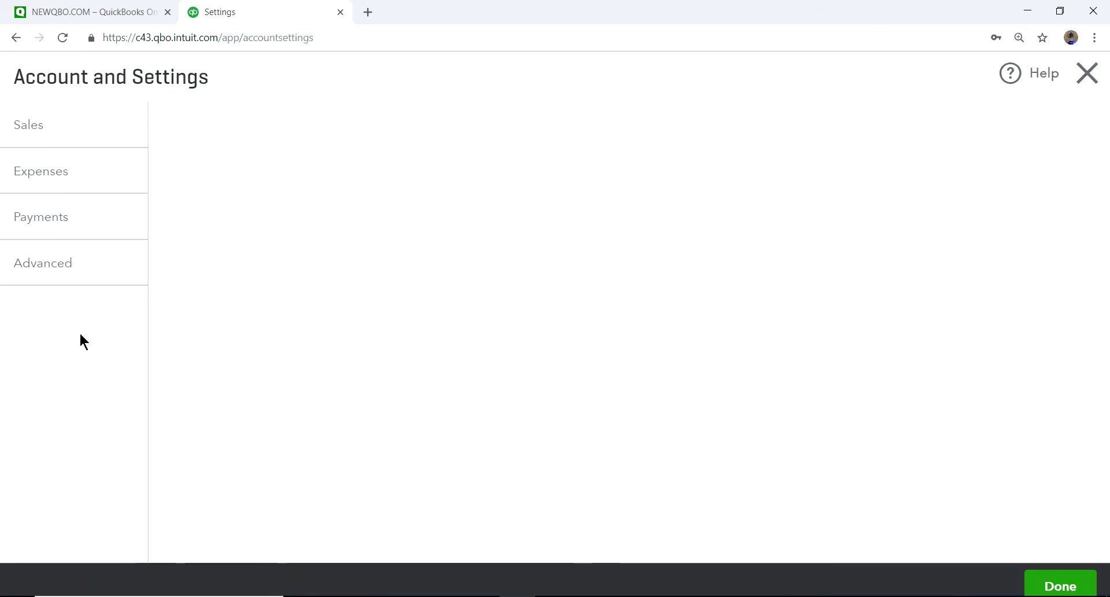
left_click(45, 267)
left_click(26, 353)
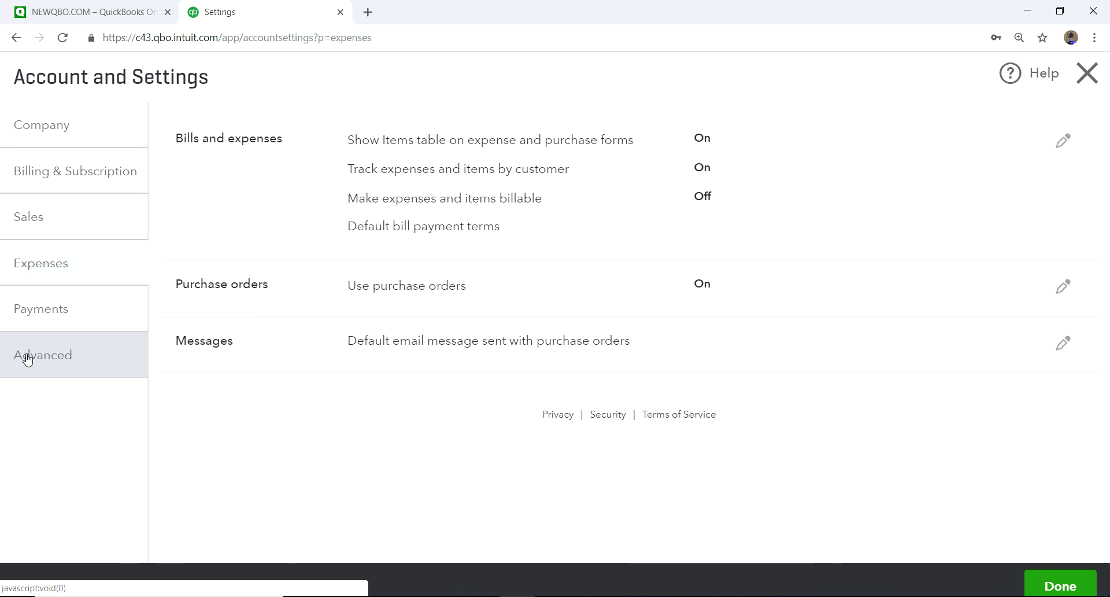
scroll(519, 399, "down", 4)
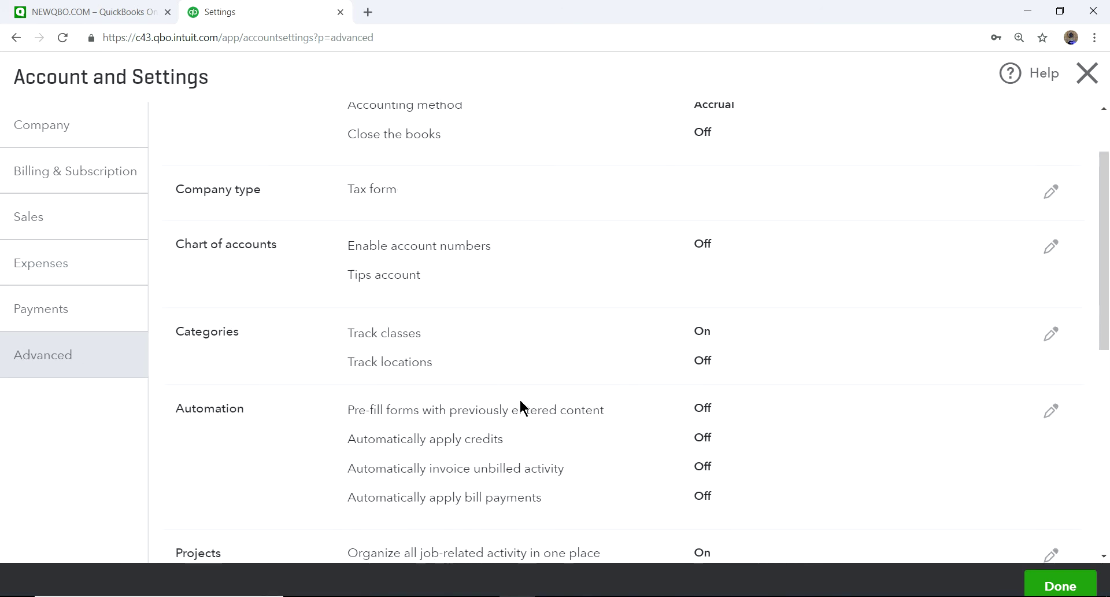
left_click(647, 200)
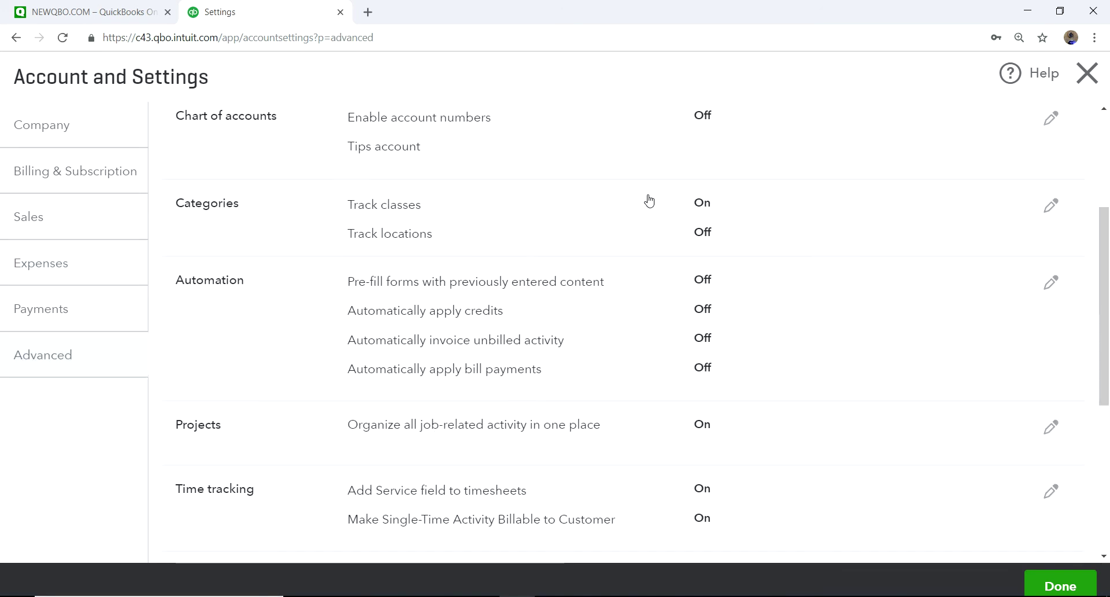
left_click(356, 203)
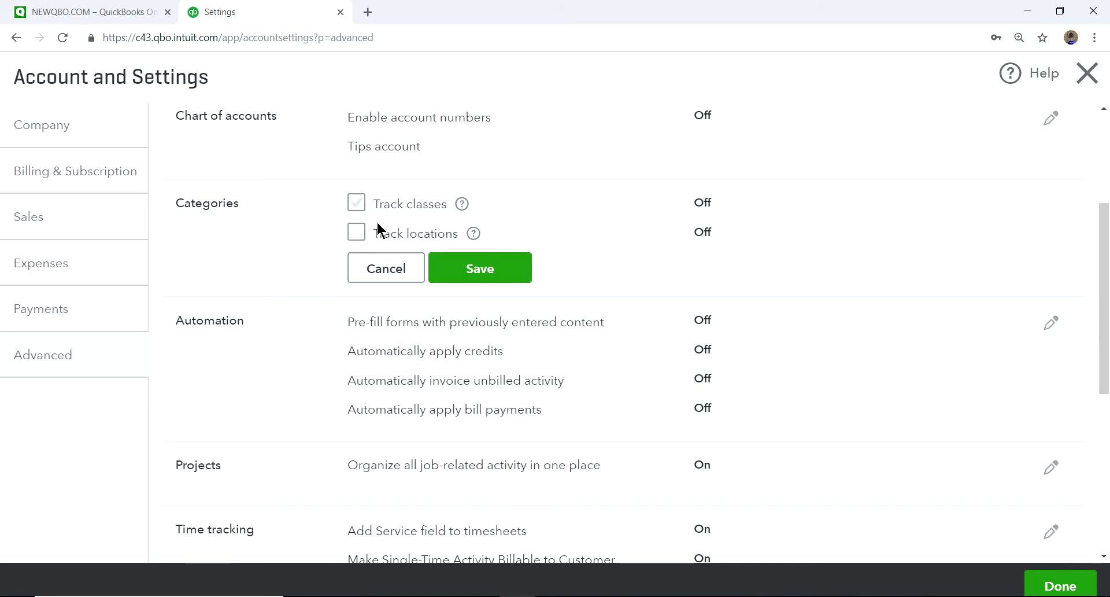
left_click(470, 270)
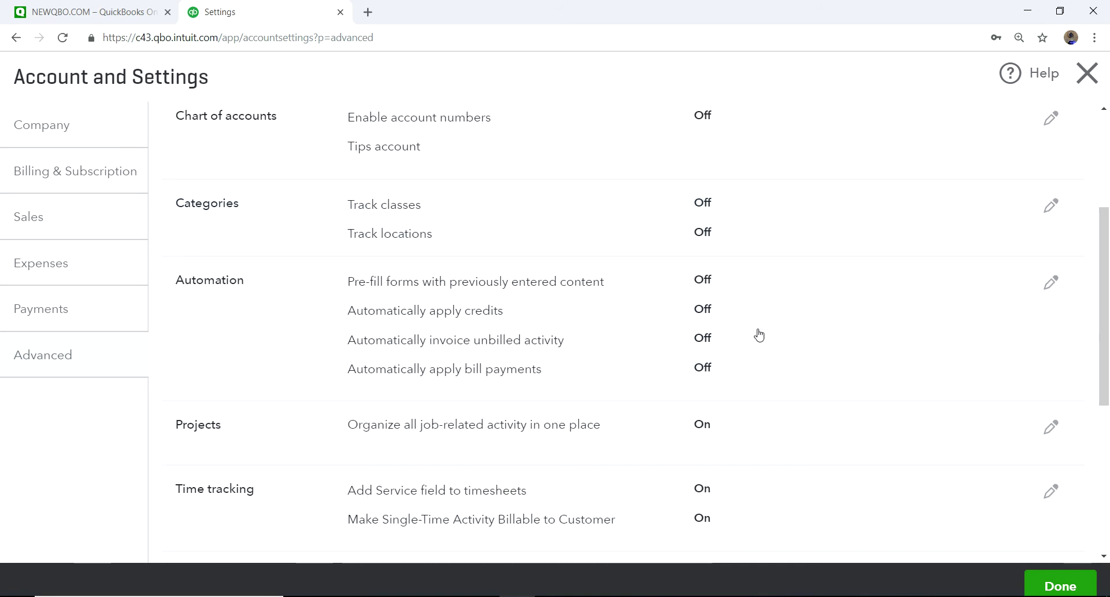
left_click(1060, 584)
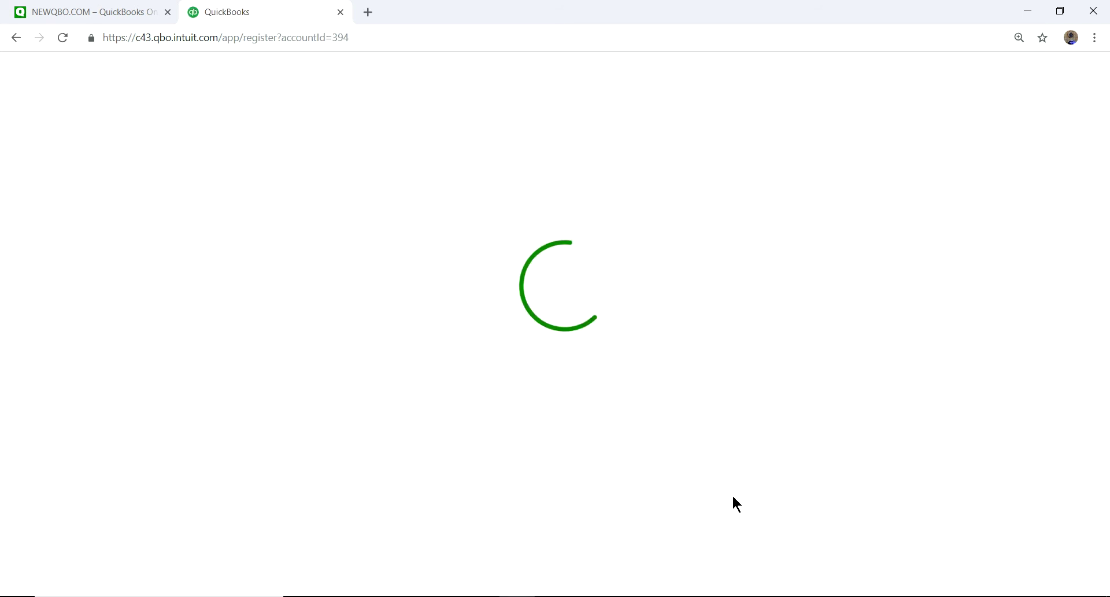
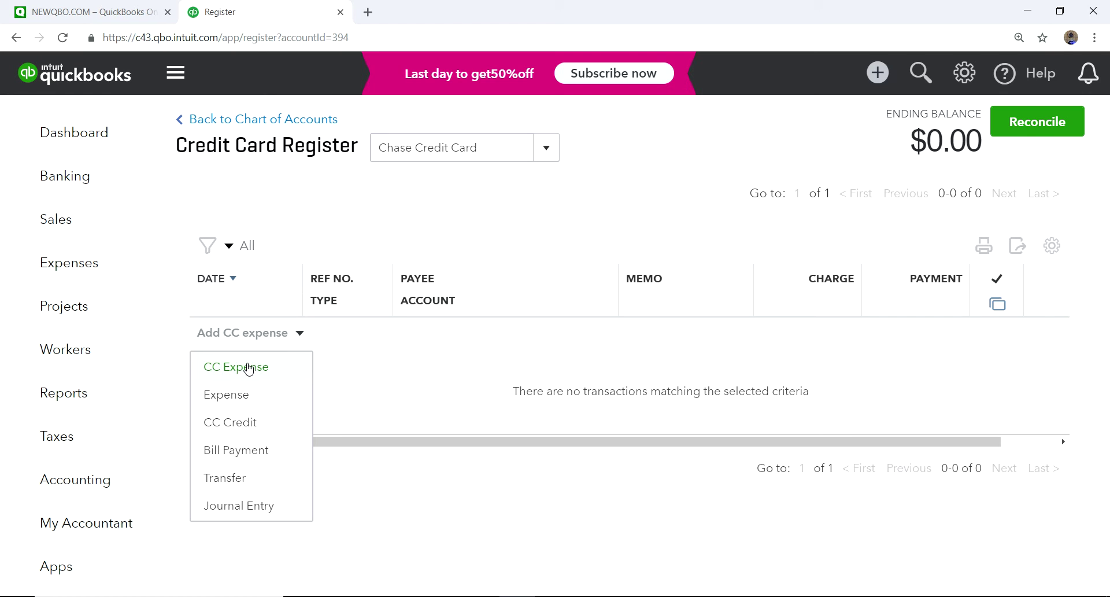
Start a CC Expense entry dated 01/02/2019 with reference number 8967.
left_click(249, 367)
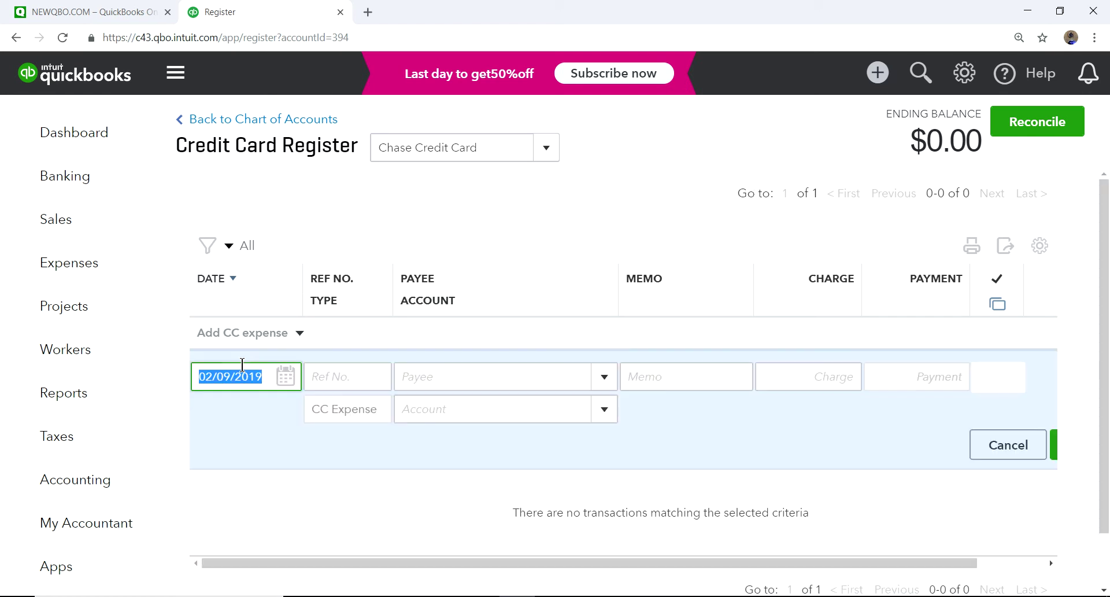
left_click(286, 378)
left_click(208, 146)
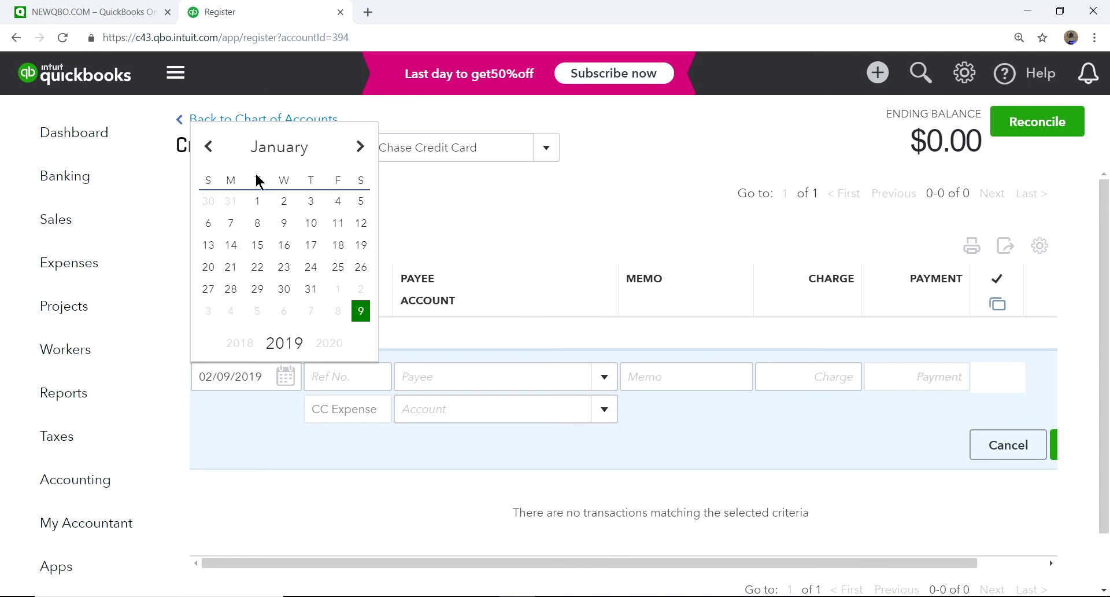
left_click(284, 205)
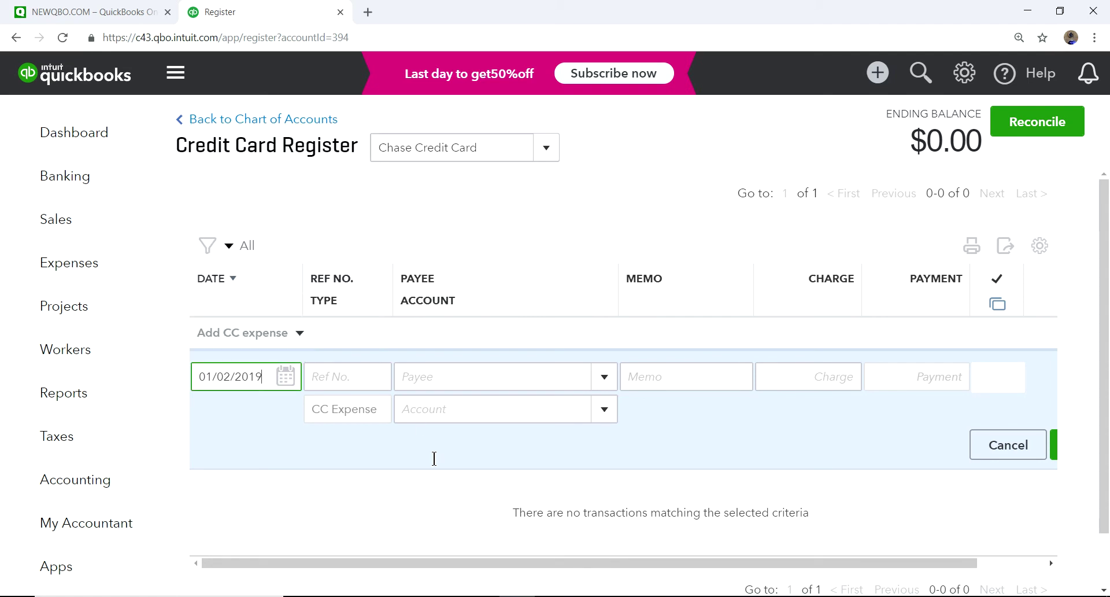
left_click(359, 377)
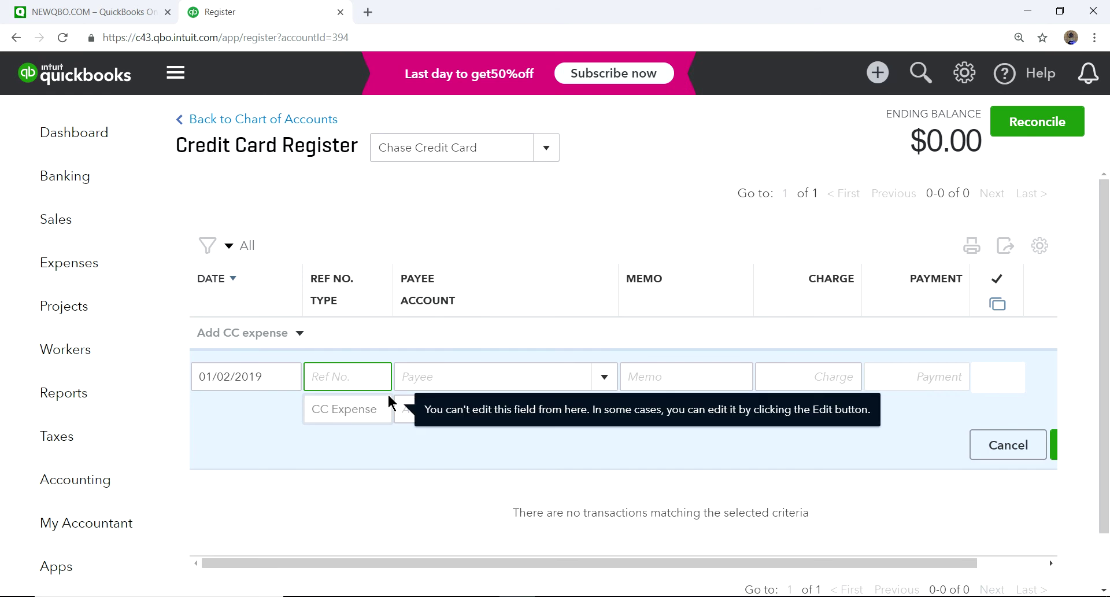
type("8967")
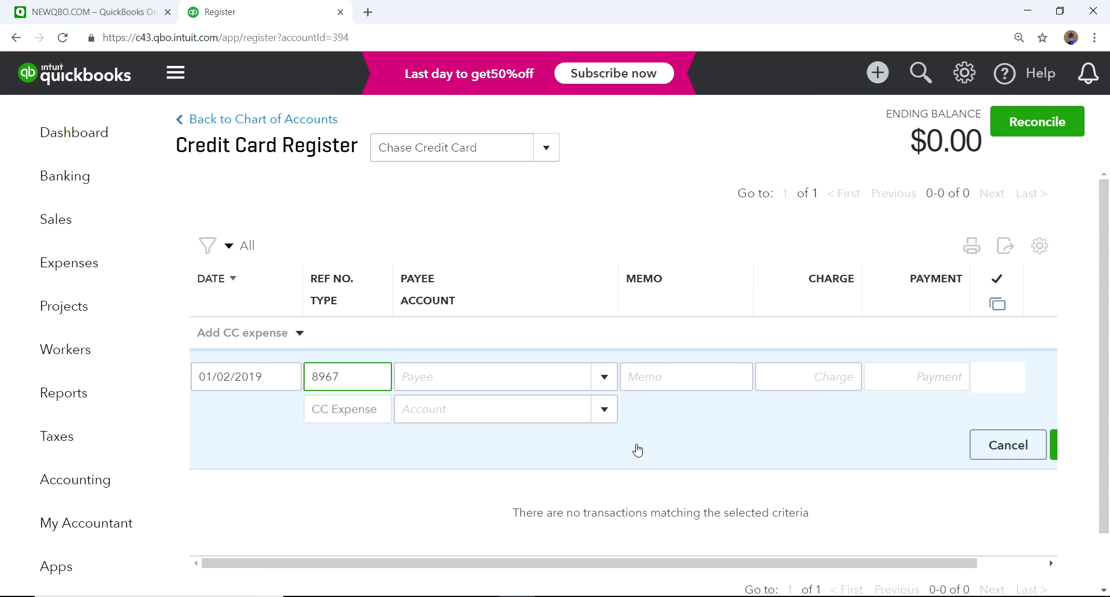
Add Home Depot as a new vendor and use it as the payee of the expense.
left_click(604, 379)
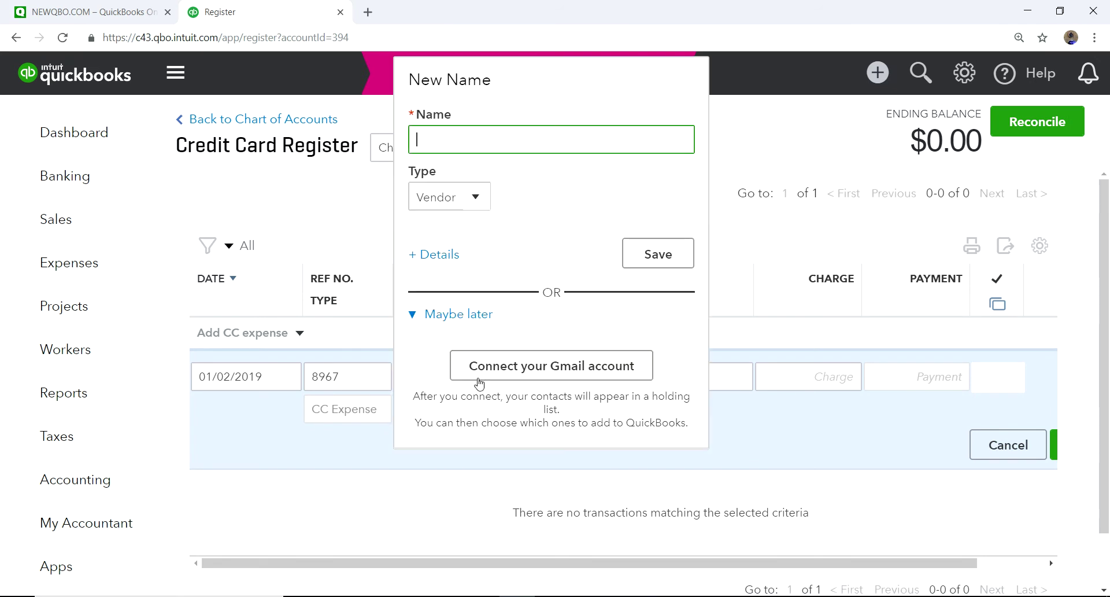
type("Home Depot")
left_click(658, 254)
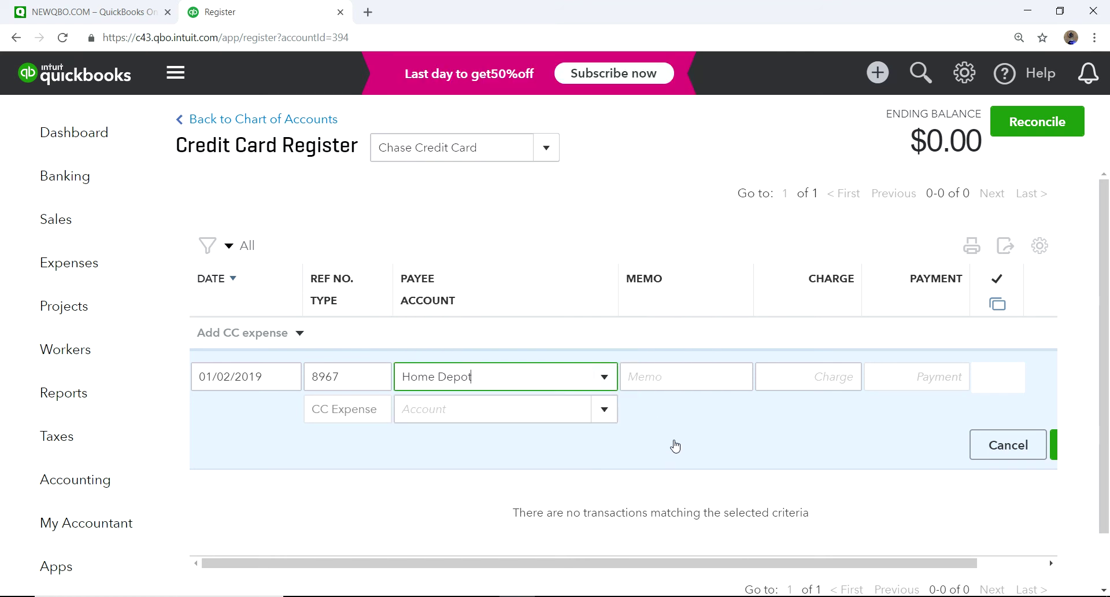
Enter the memo "supplies" and a charge of 200 for the Home Depot expense.
left_click(667, 377)
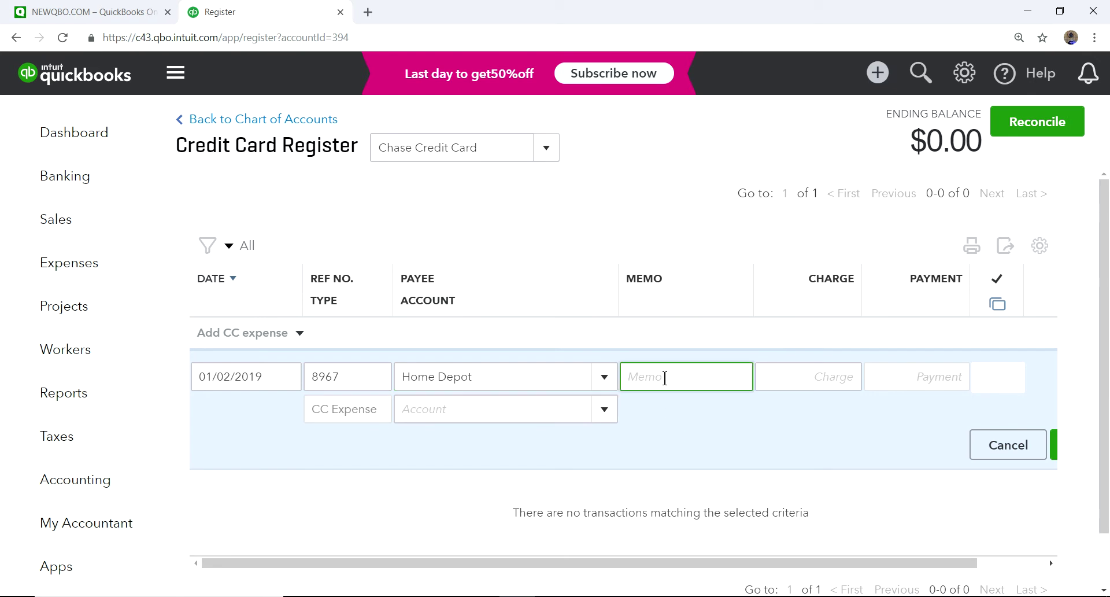
type("supplies")
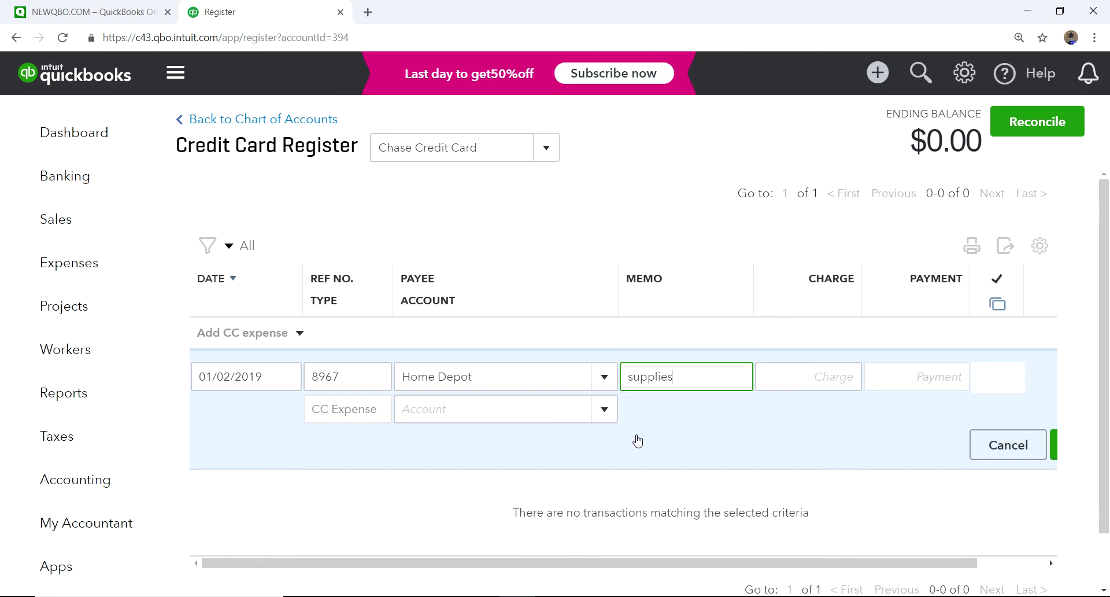
left_click(824, 376)
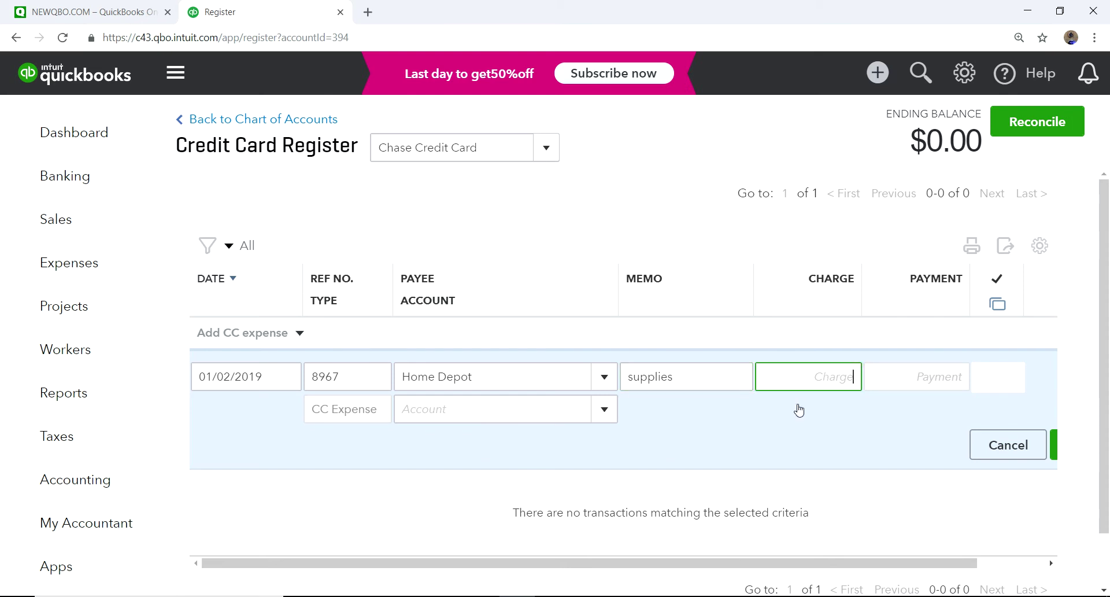
type("200")
left_click(775, 434)
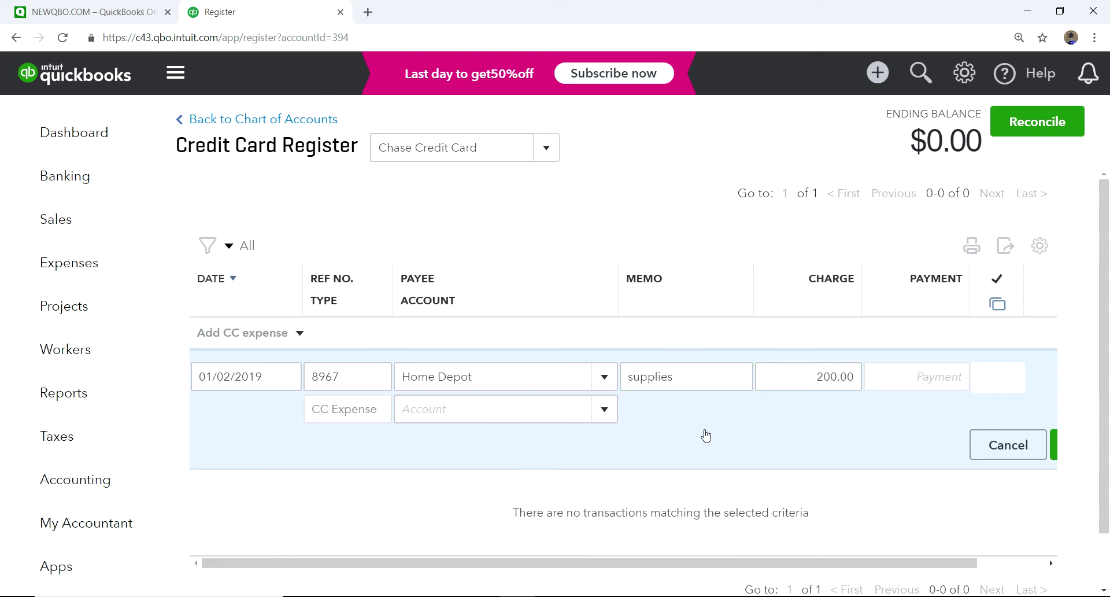
Assign the Home Depot expense to the Job Materials account, collapse the side navigation and save the entry.
left_click(605, 410)
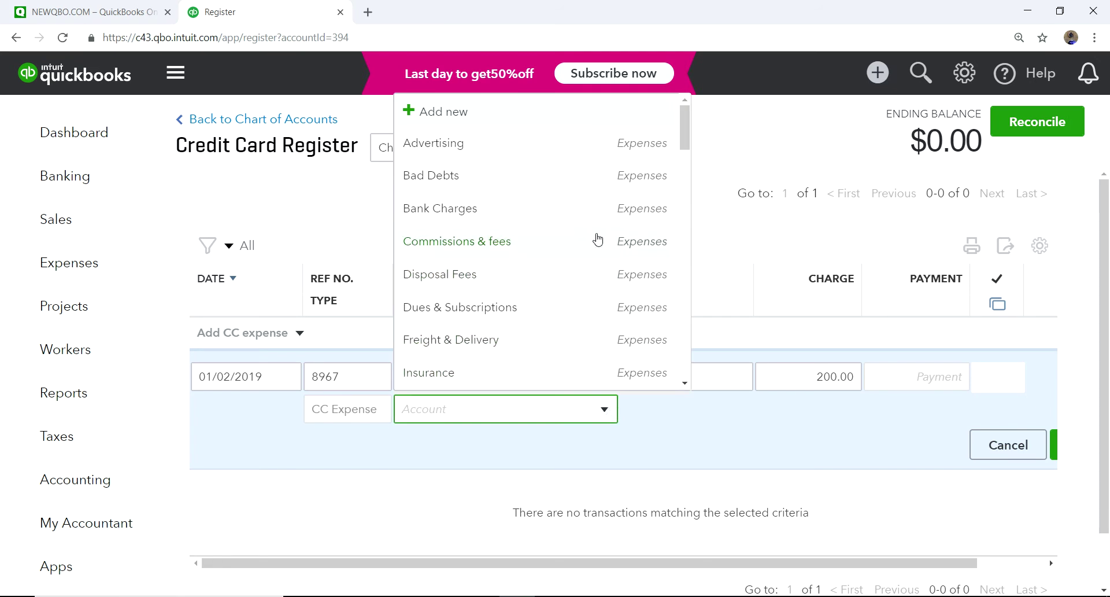
scroll(575, 207, "down", 4)
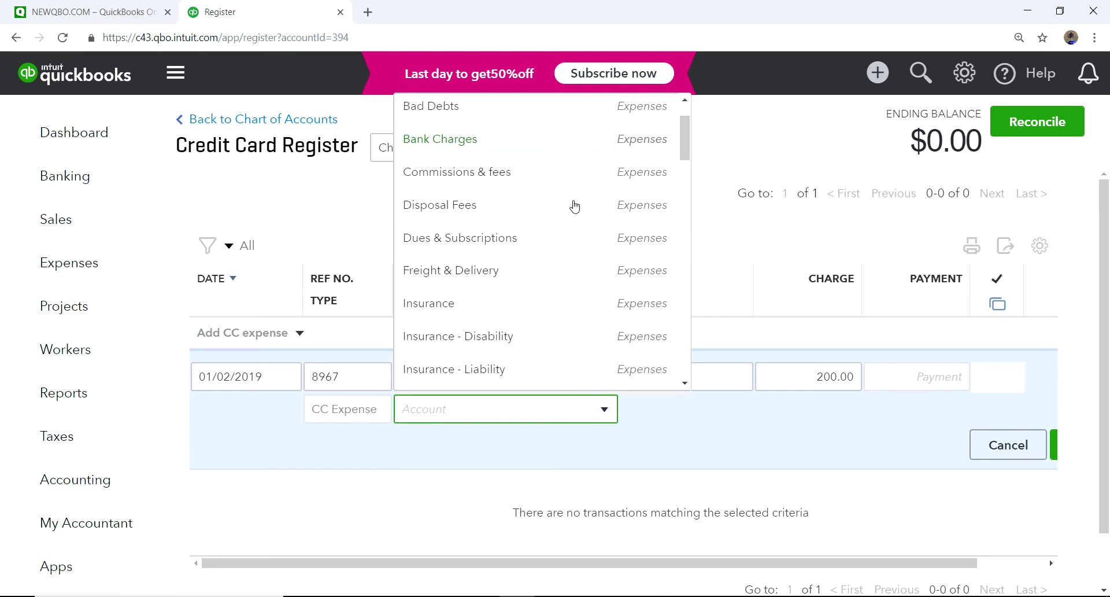
scroll(544, 252, "down", 1)
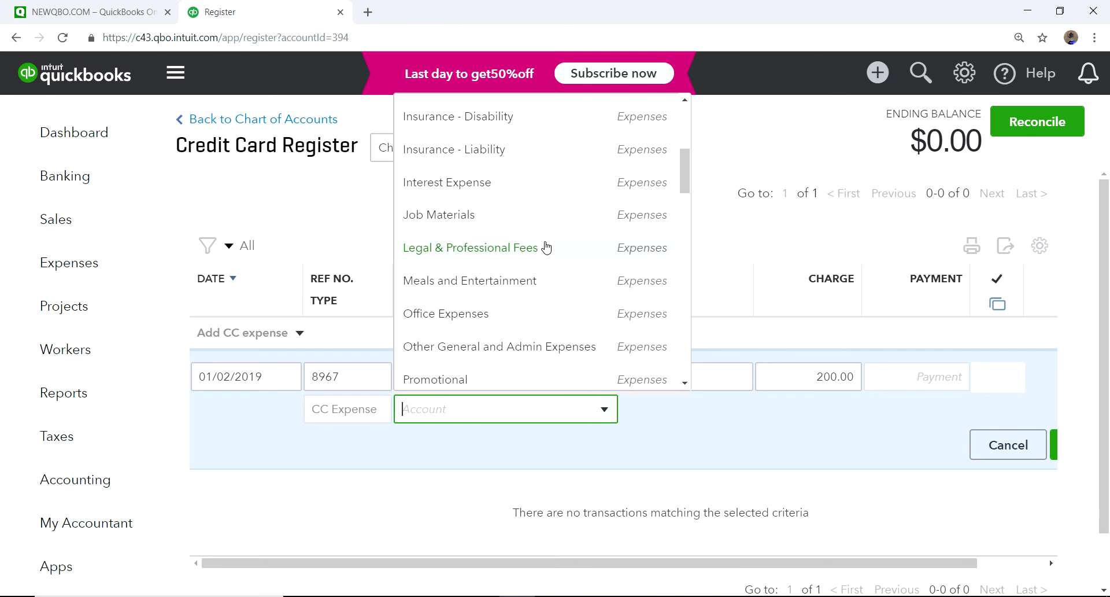
left_click(459, 216)
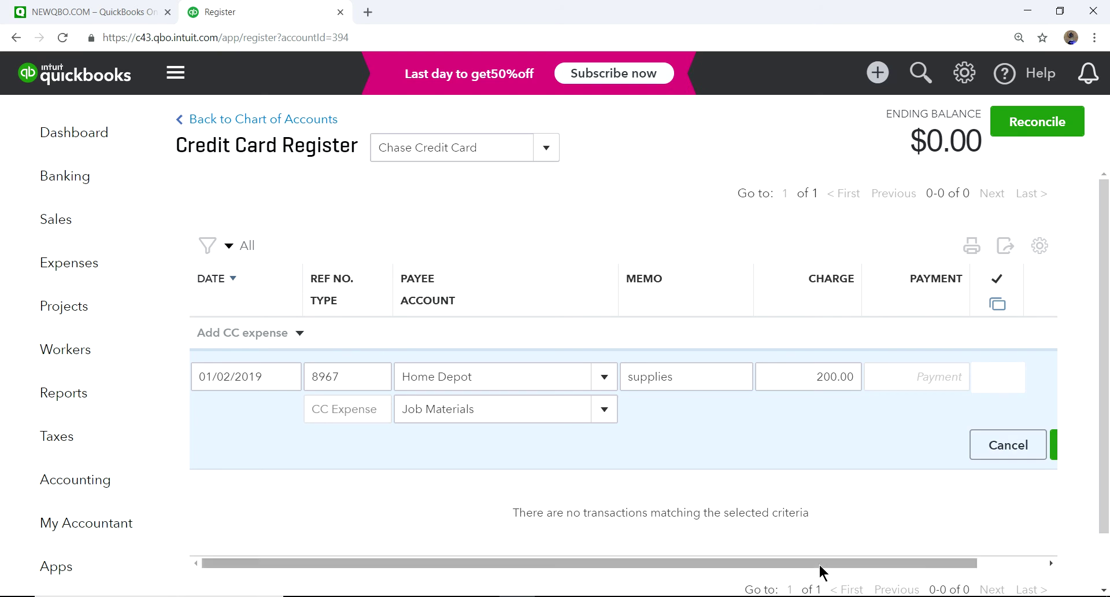
left_click(175, 74)
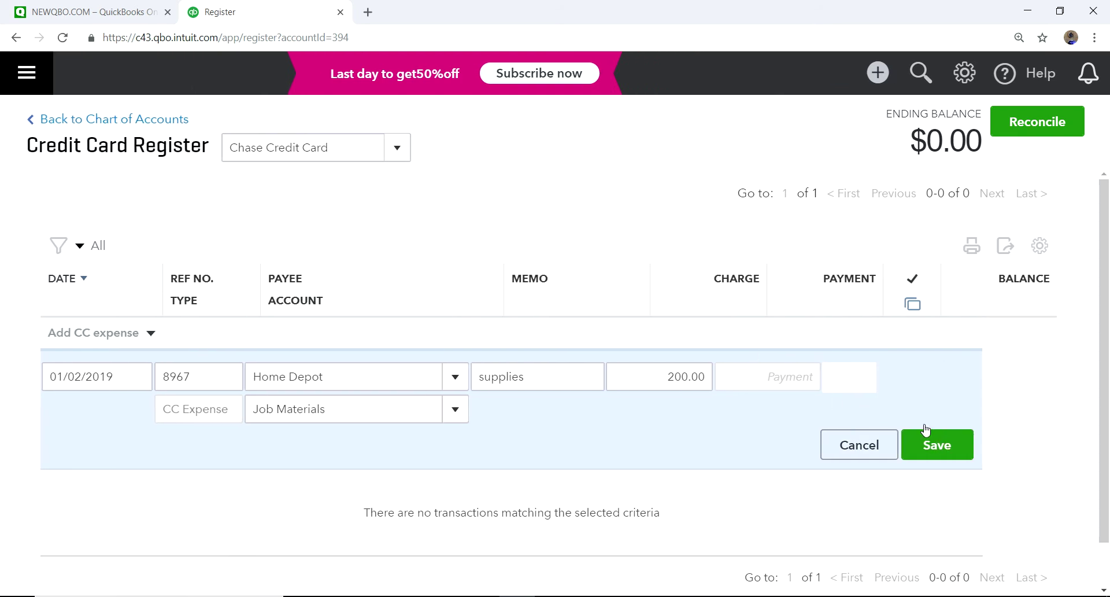
left_click(929, 450)
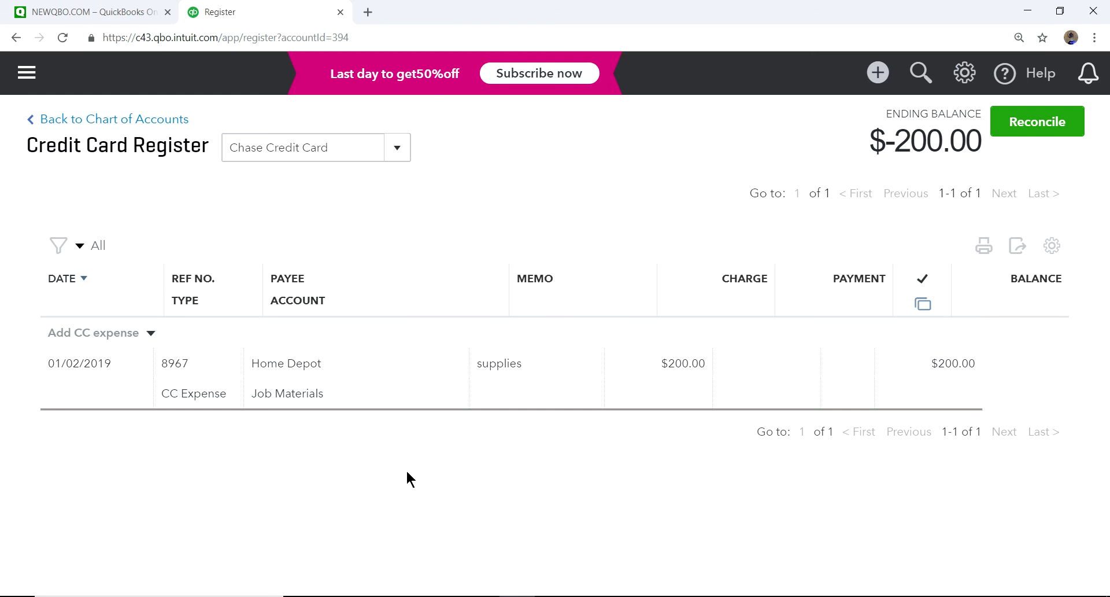
Start a second CC expense entry with reference number 8596.
left_click(104, 336)
left_click(219, 373)
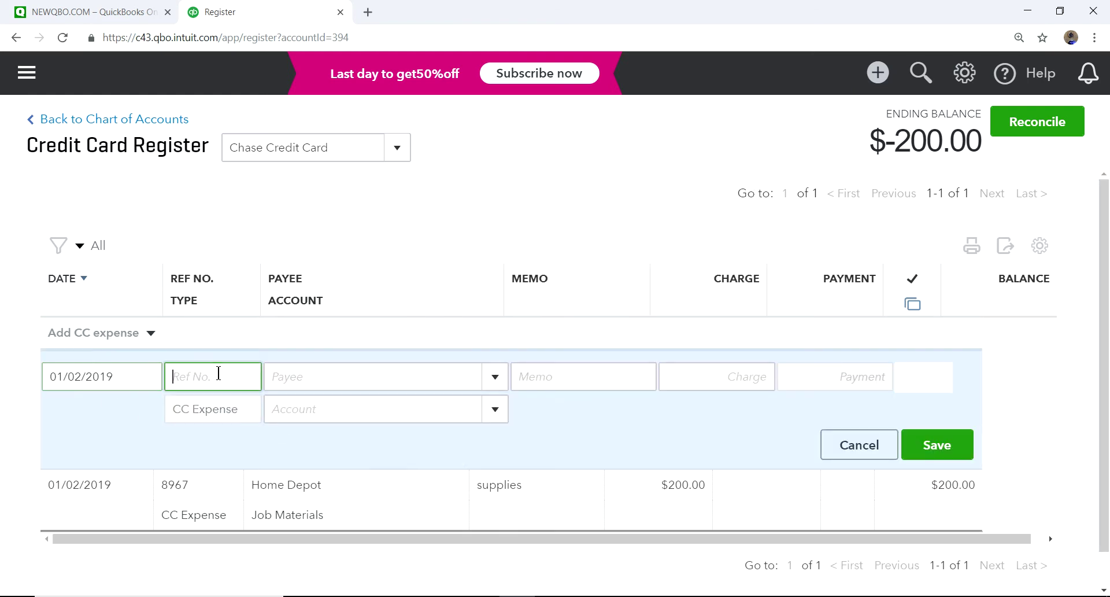
type("8596")
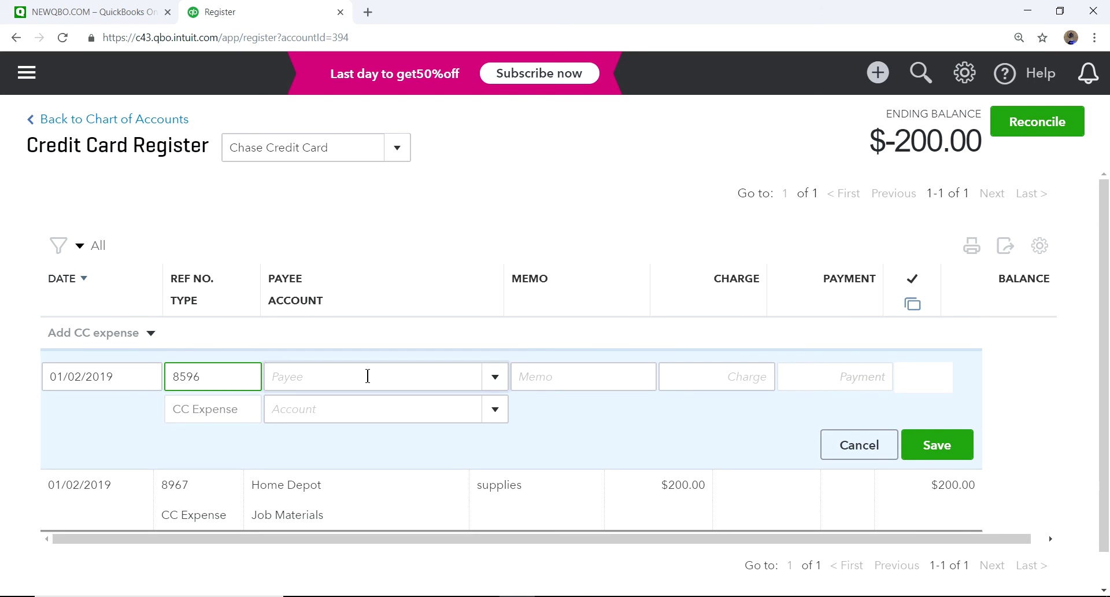
Add Office Depot as a new vendor and use it as the payee of the second expense.
left_click(395, 378)
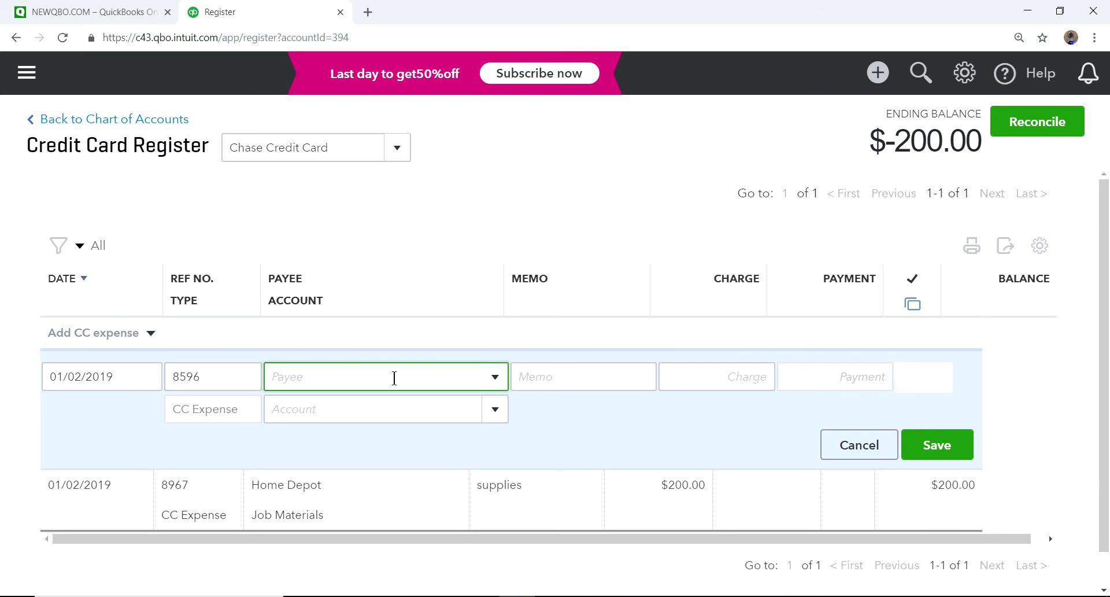
type("Office")
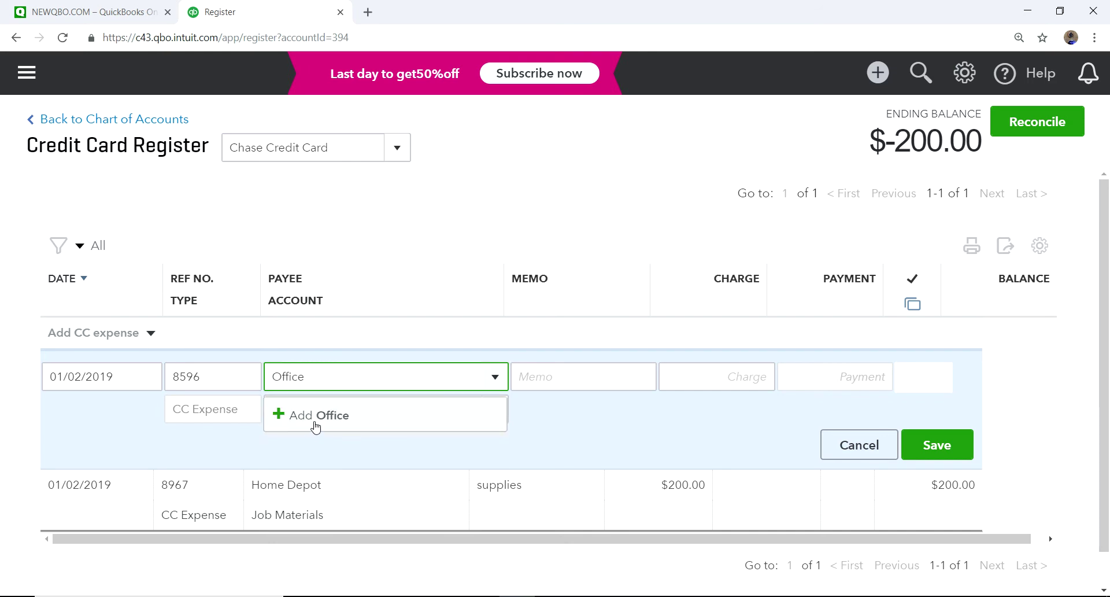
left_click(495, 378)
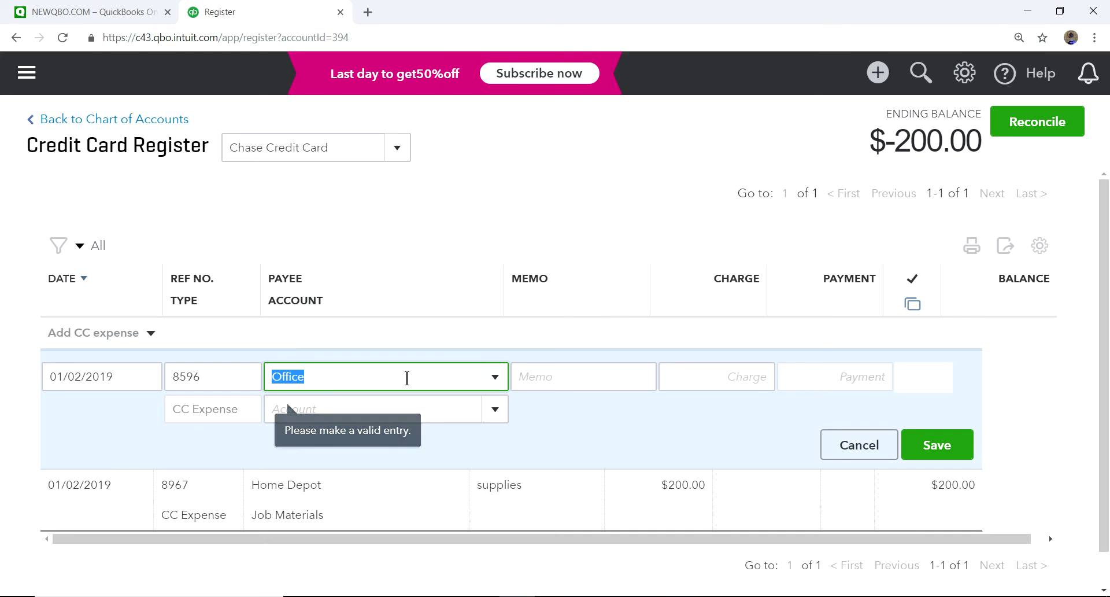
left_click(495, 379)
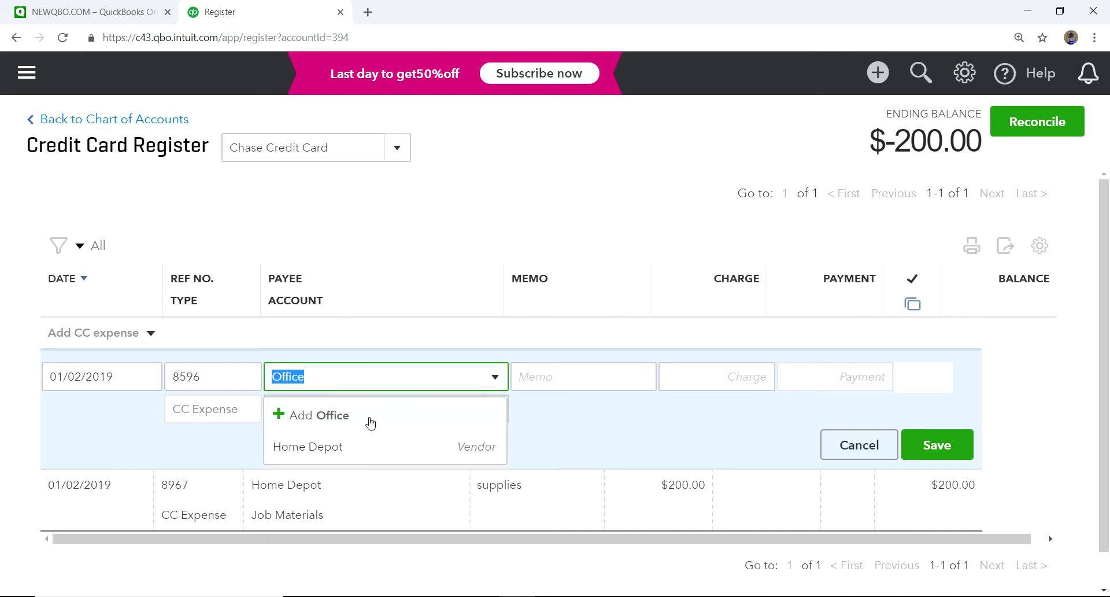
left_click(314, 415)
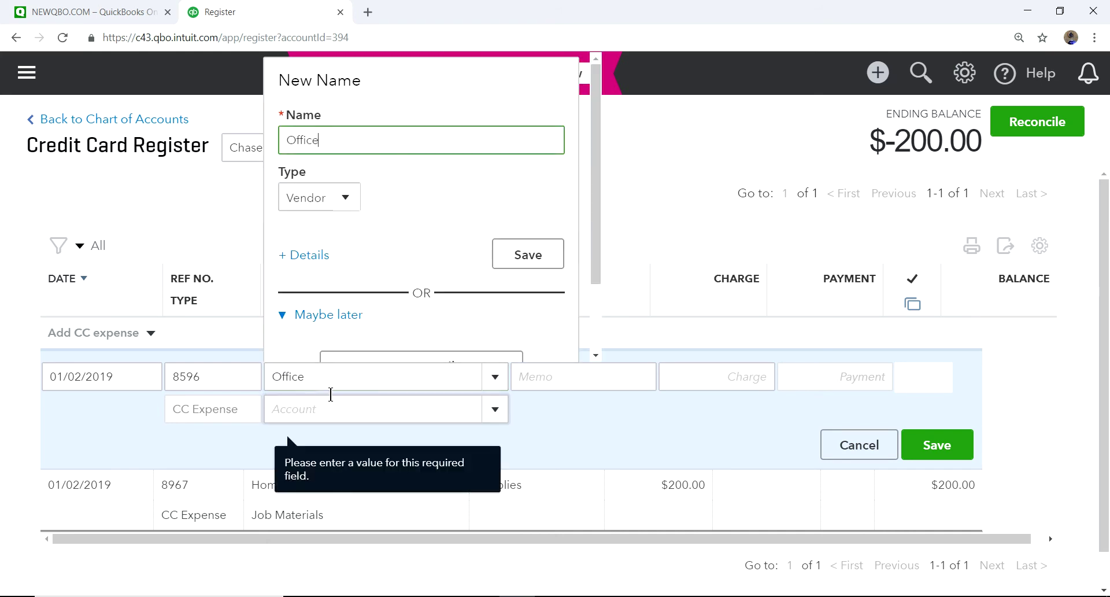
type("Depo")
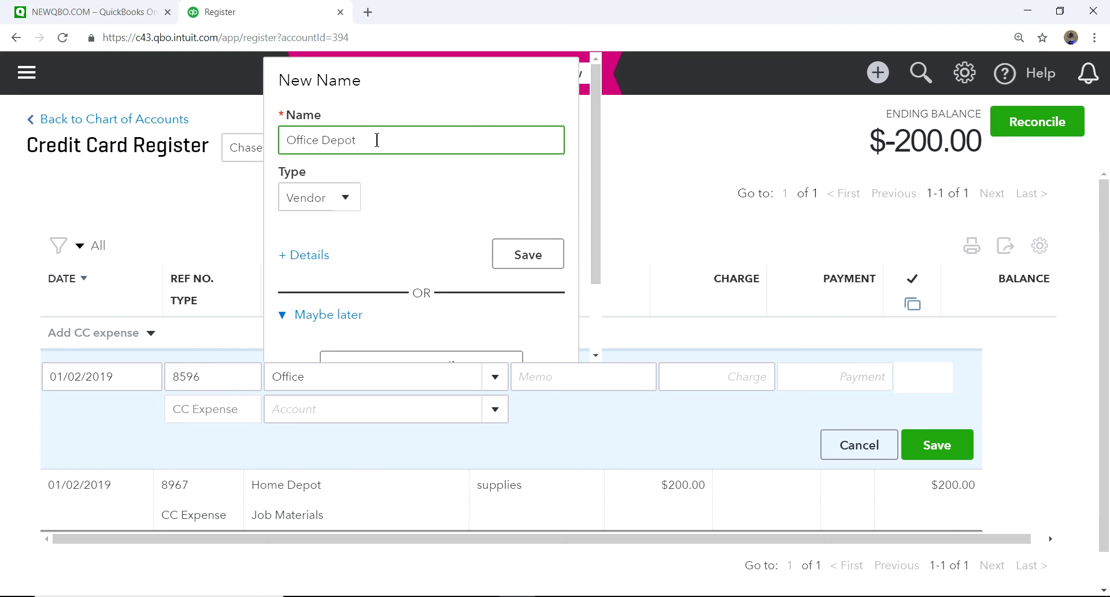
type("t")
left_click(516, 256)
Enter the memo "office supplies" and a charge of 100 for the Office Depot expense.
left_click(589, 374)
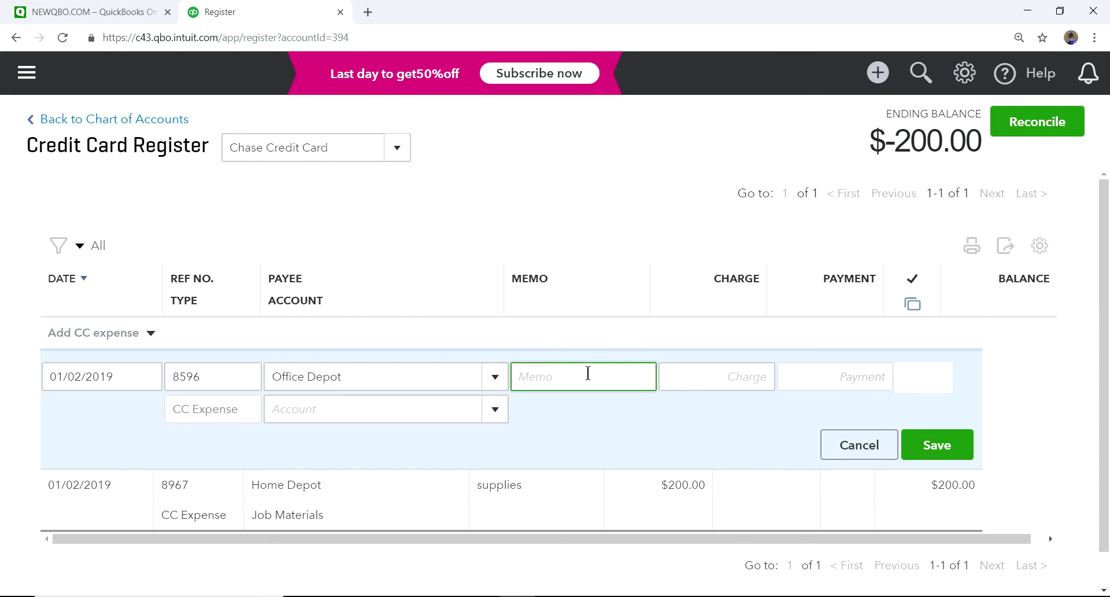
type("office supplies")
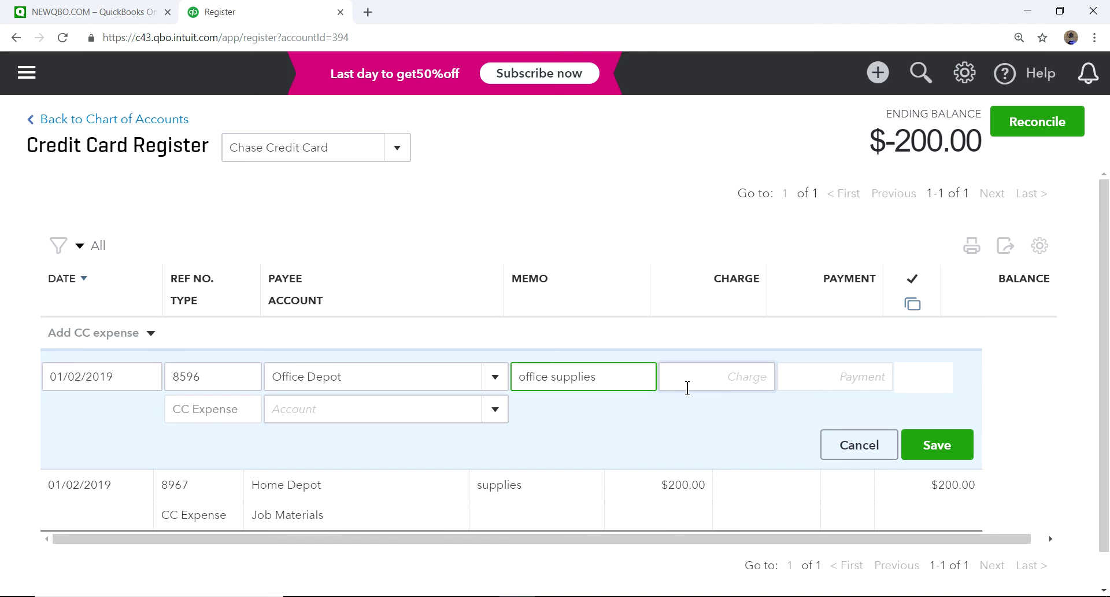
left_click(719, 380)
type("100")
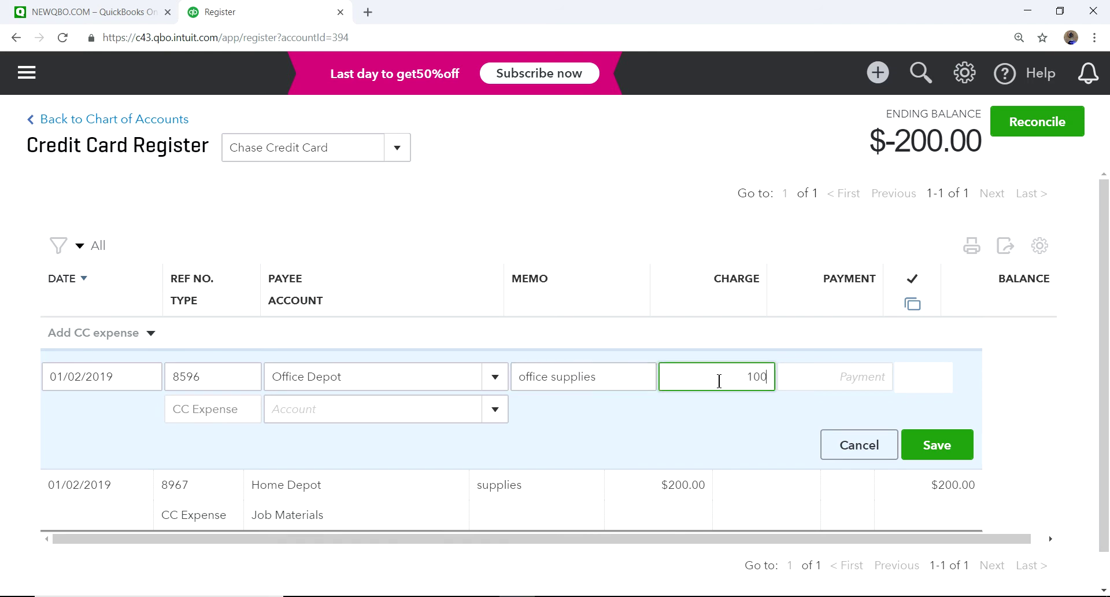
Start adding a new account named Office Expenses from the account field of the Office Depot expense.
left_click(494, 411)
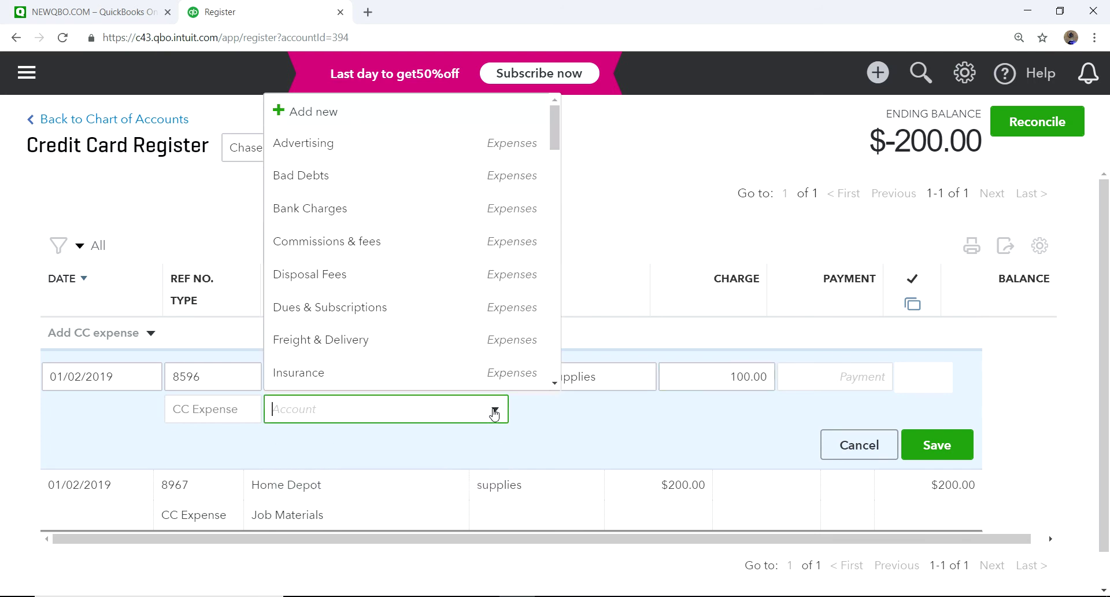
type("offf")
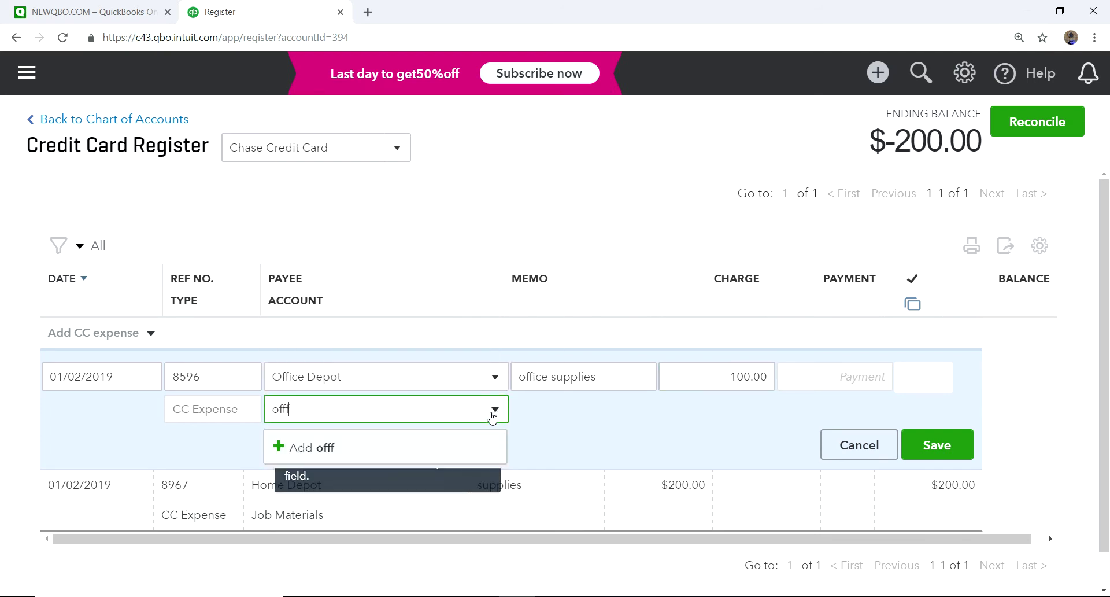
key("BackSpace")
key("BackSpace")
key("BackSpace")
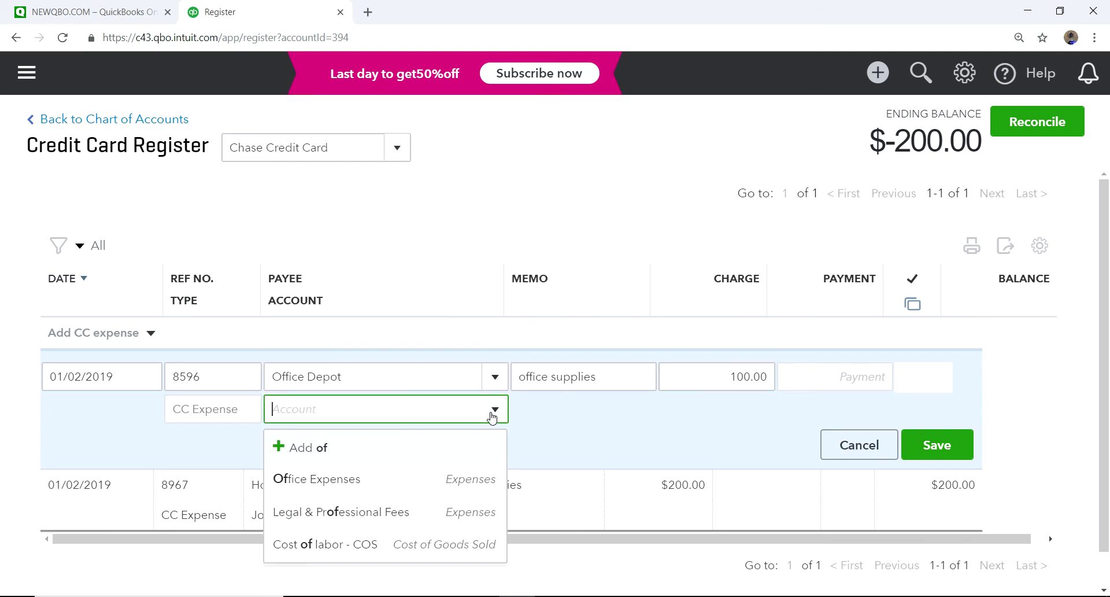
type("off")
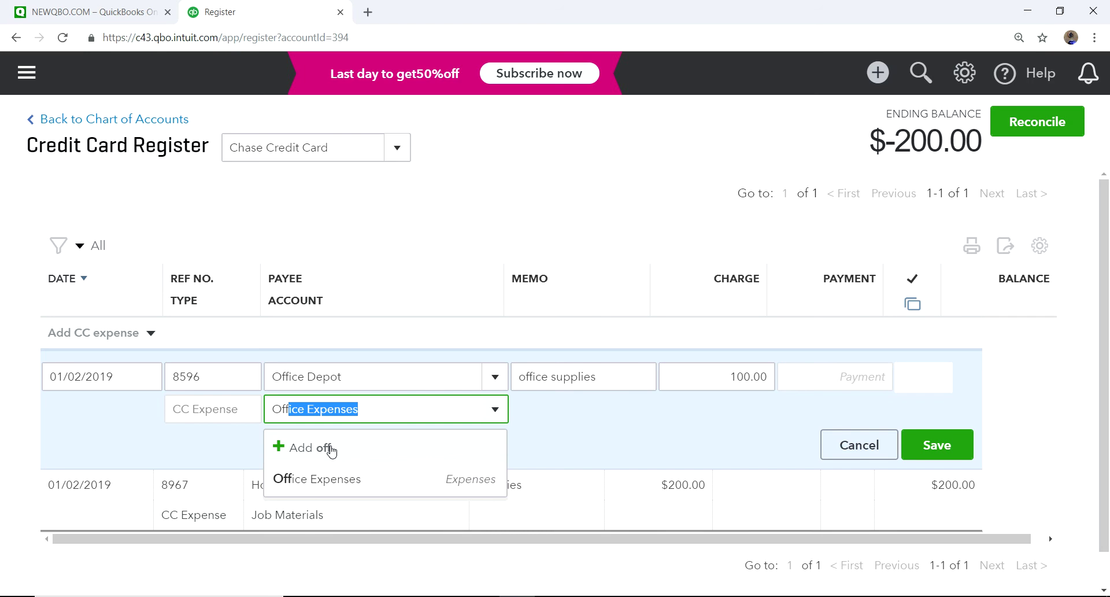
key("Return")
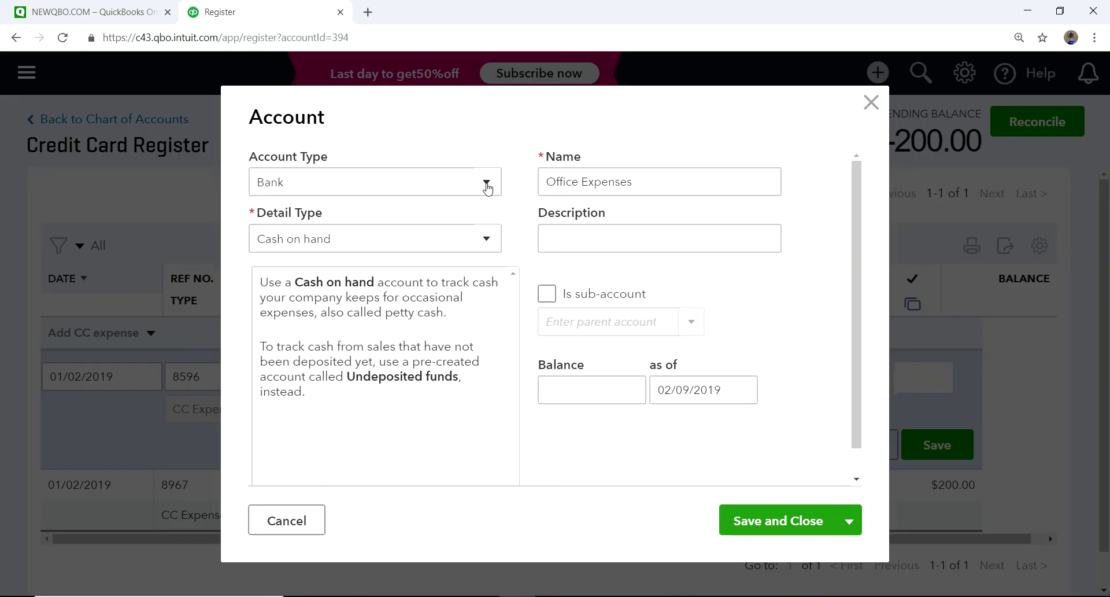
Set the new account's type to Expenses and its detail type to Office/General Administrative Expenses.
left_click(489, 182)
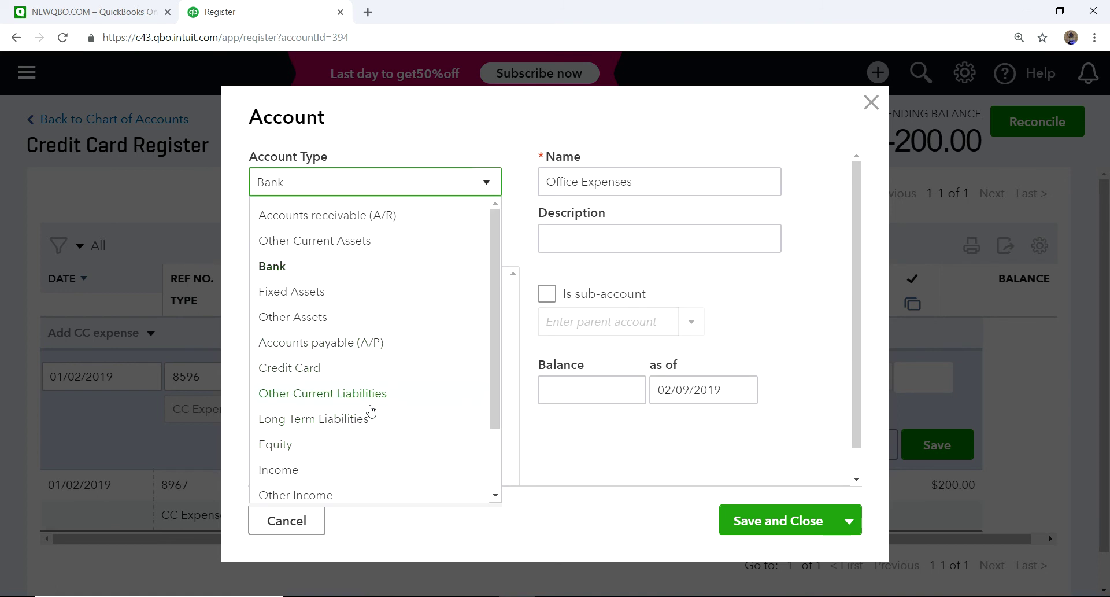
scroll(366, 347, "down", 2)
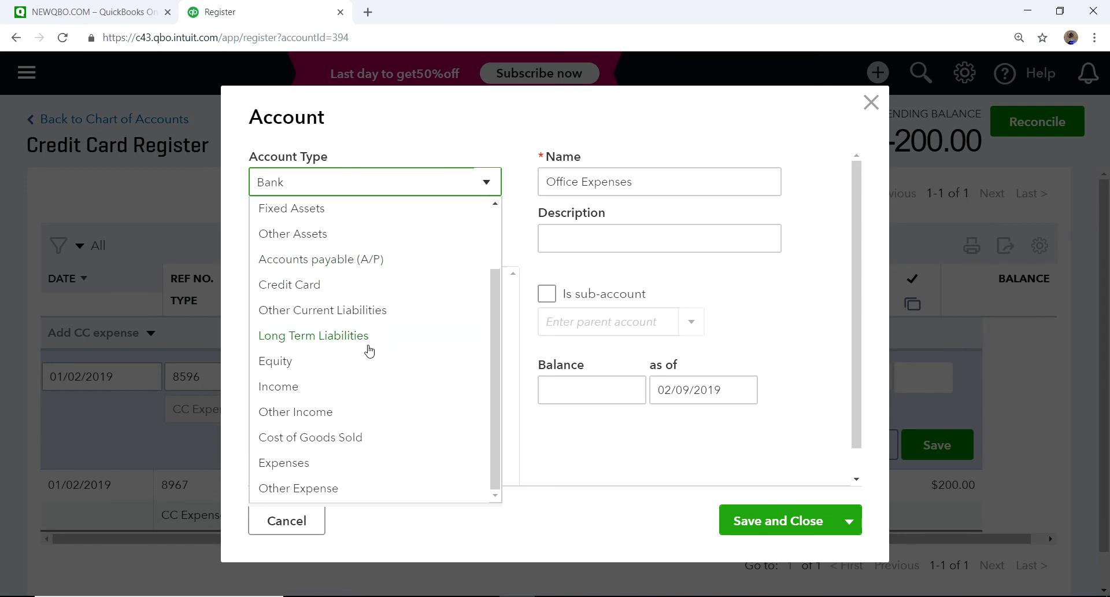
left_click(319, 473)
left_click(488, 241)
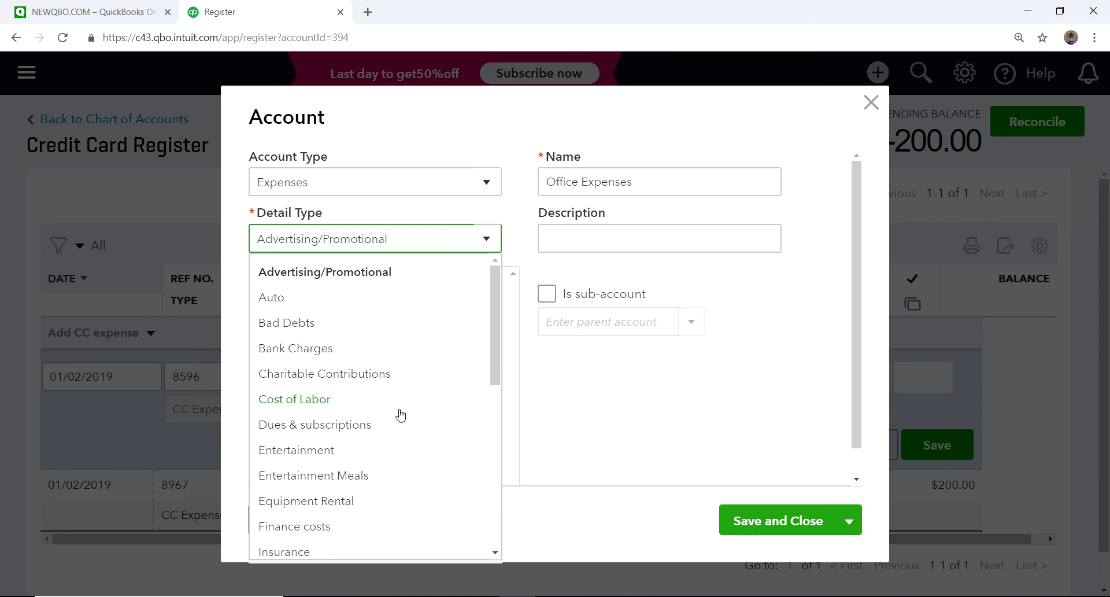
scroll(401, 426, "down", 3)
scroll(400, 429, "down", 5)
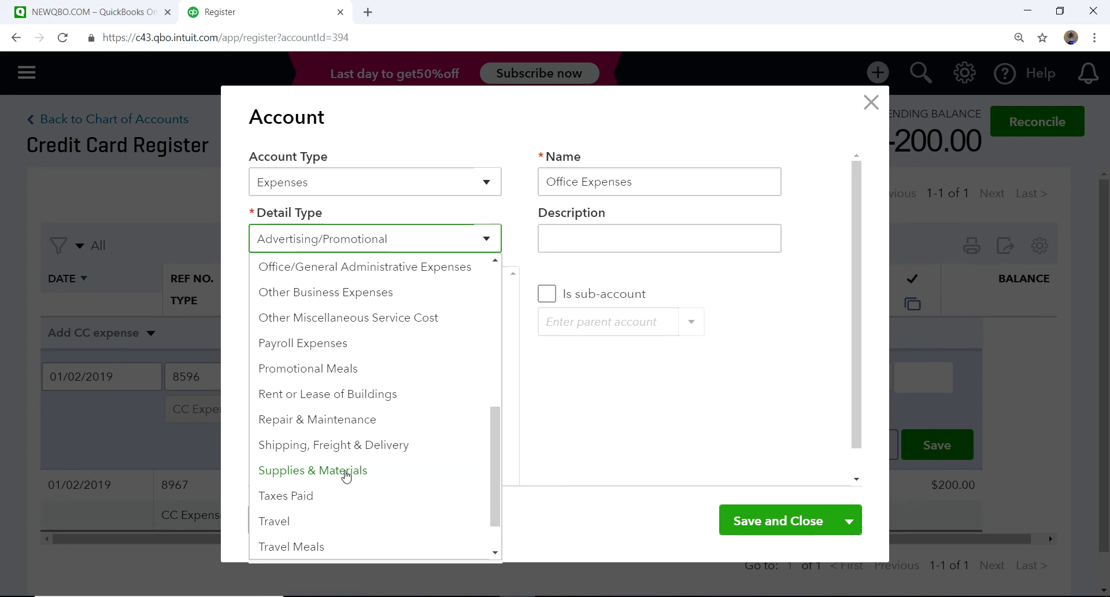
scroll(358, 478, "down", 1)
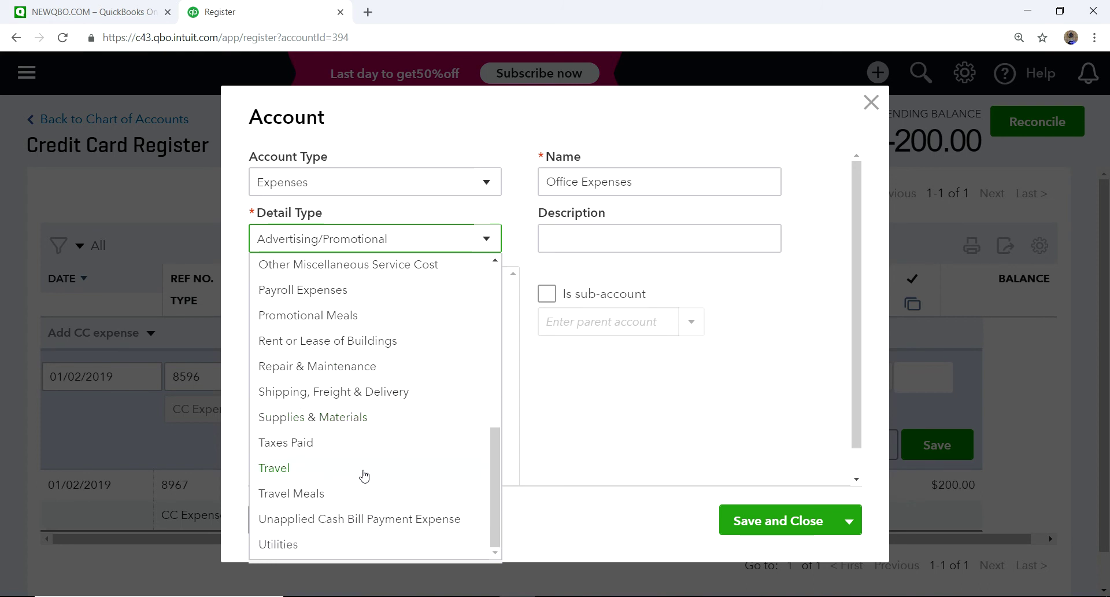
scroll(421, 423, "up", 1)
scroll(426, 317, "up", 2)
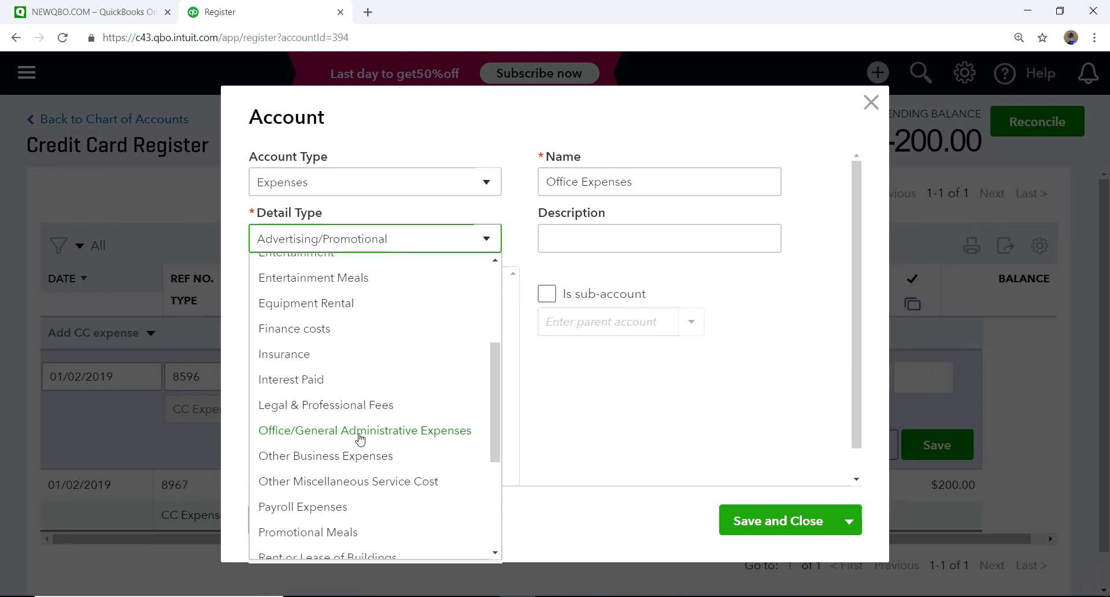
left_click(360, 436)
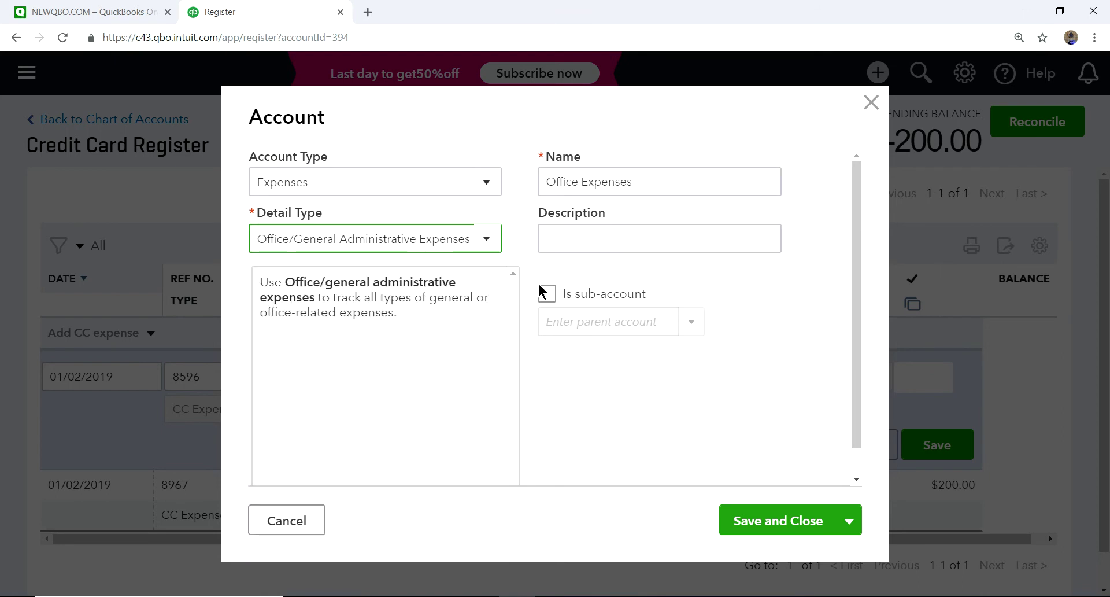
Rename the new account "Office Supplies" and copy that name into its description.
left_click(638, 177)
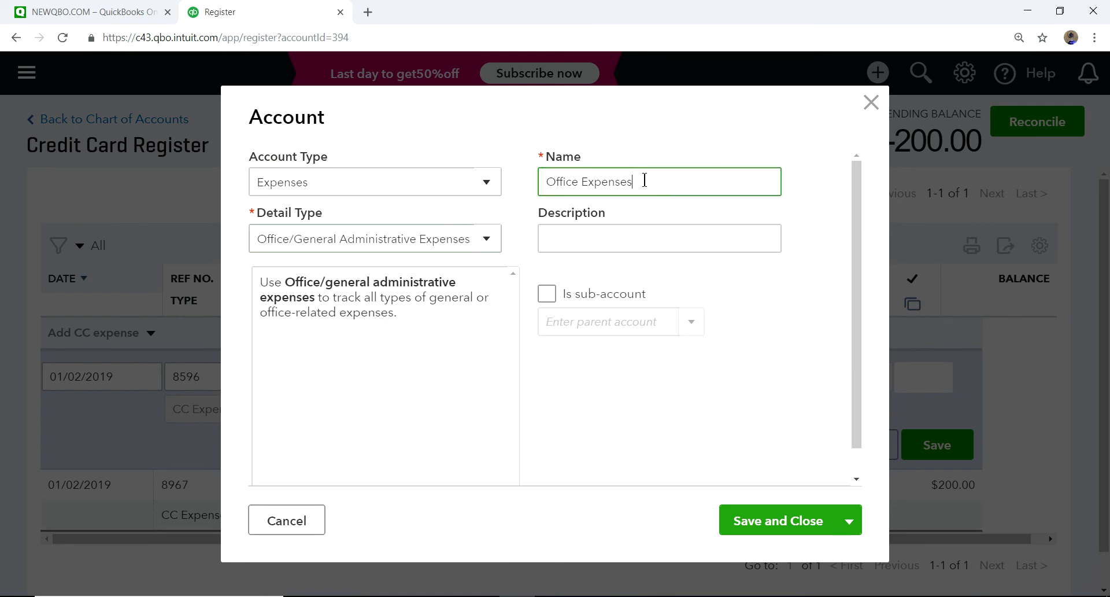
key("BackSpace")
key("BackSpace")
key("BackSpace")
key("BackSpace")
key("BackSpace")
key("BackSpace")
key("BackSpace")
key("BackSpace")
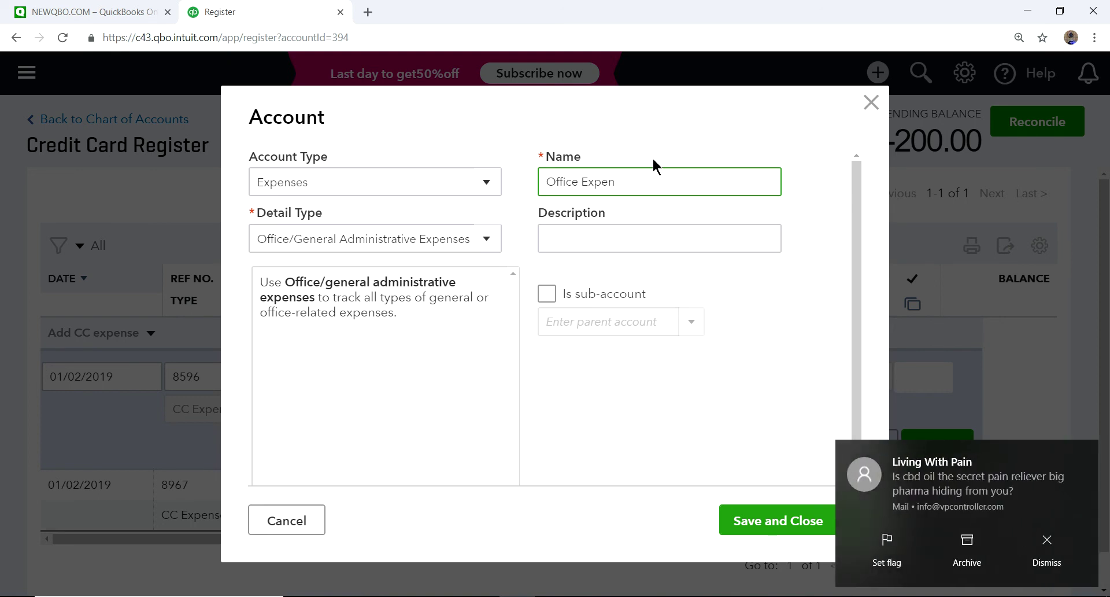
type("Supplies")
triple_click(611, 184)
key("ctrl+c")
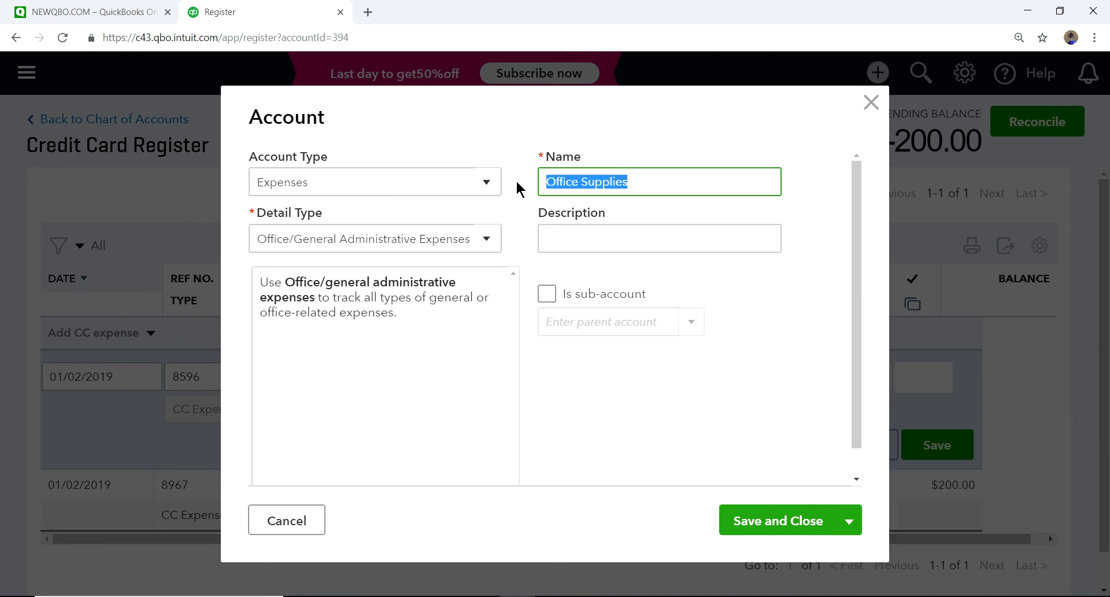
left_click(556, 238)
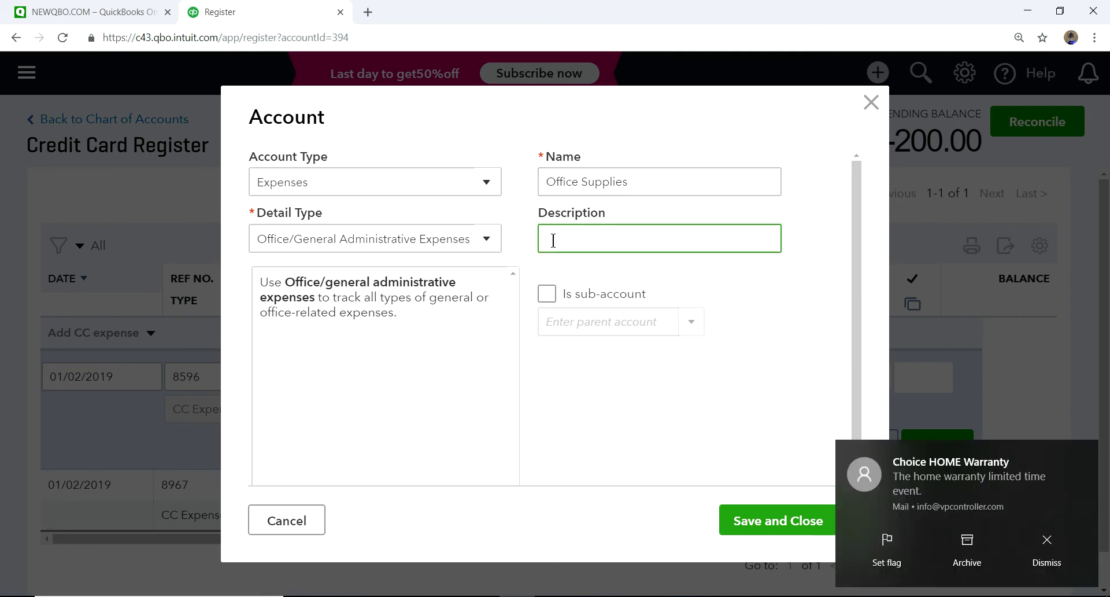
key("ctrl+v")
Save the Office Supplies account and the Office Depot expense that uses it.
left_click(1086, 458)
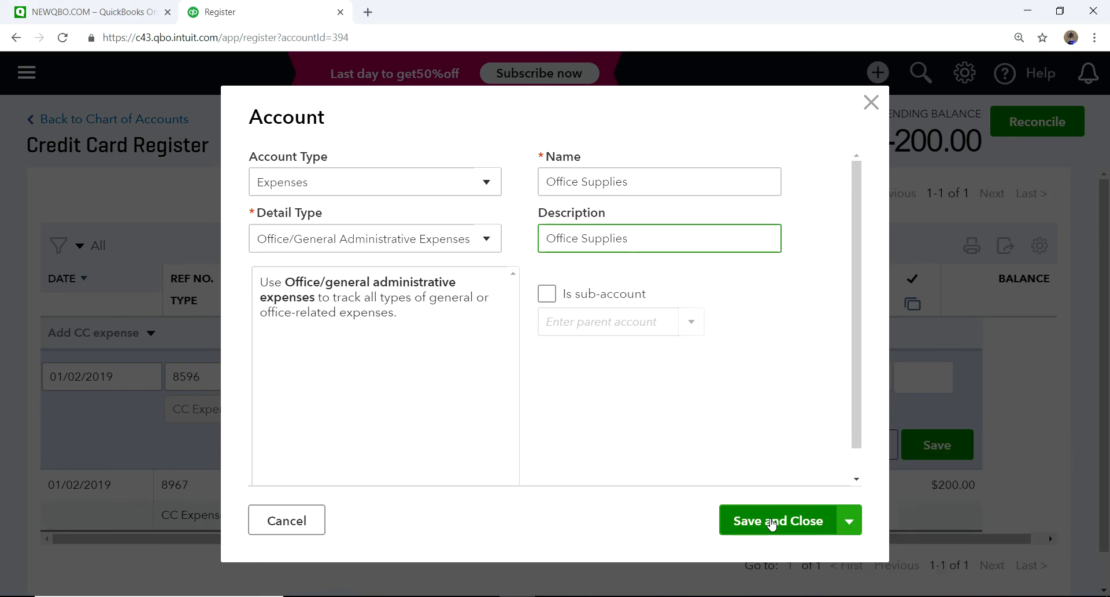
left_click(769, 521)
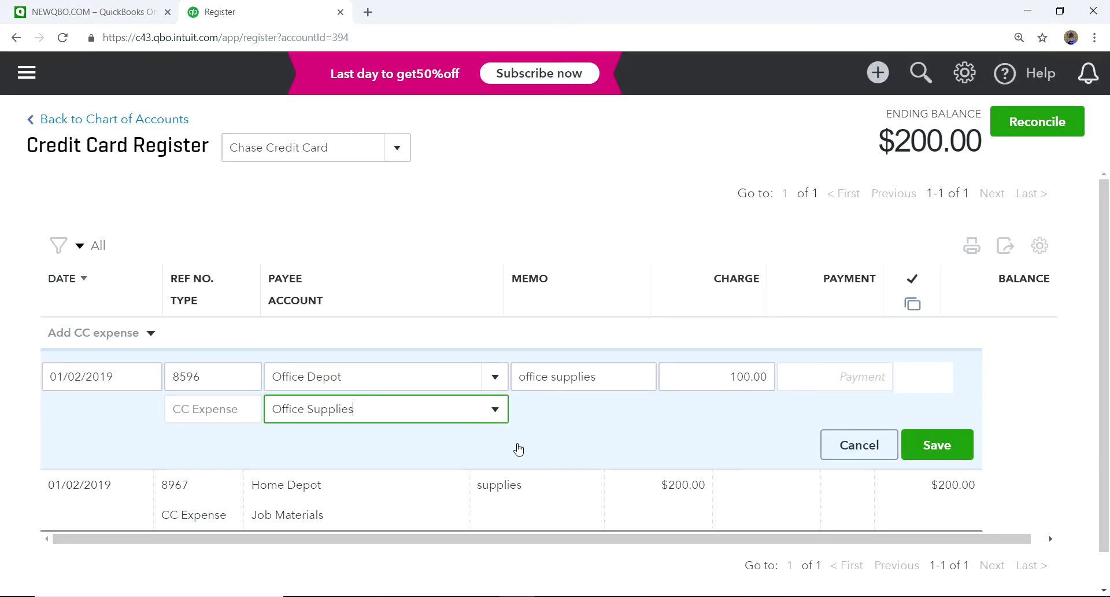
left_click(939, 449)
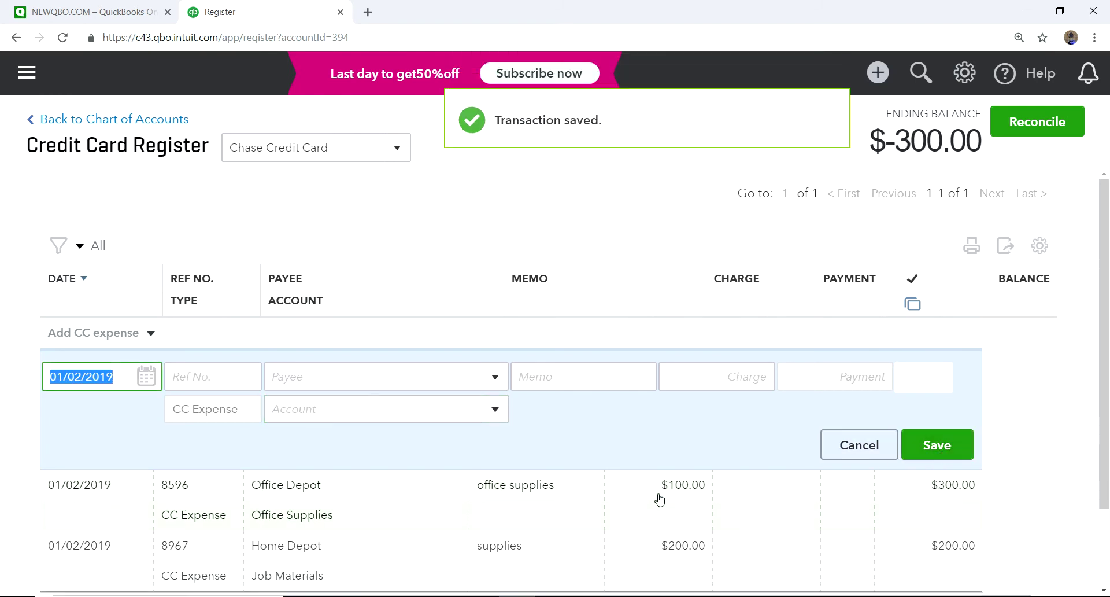
left_click(622, 214)
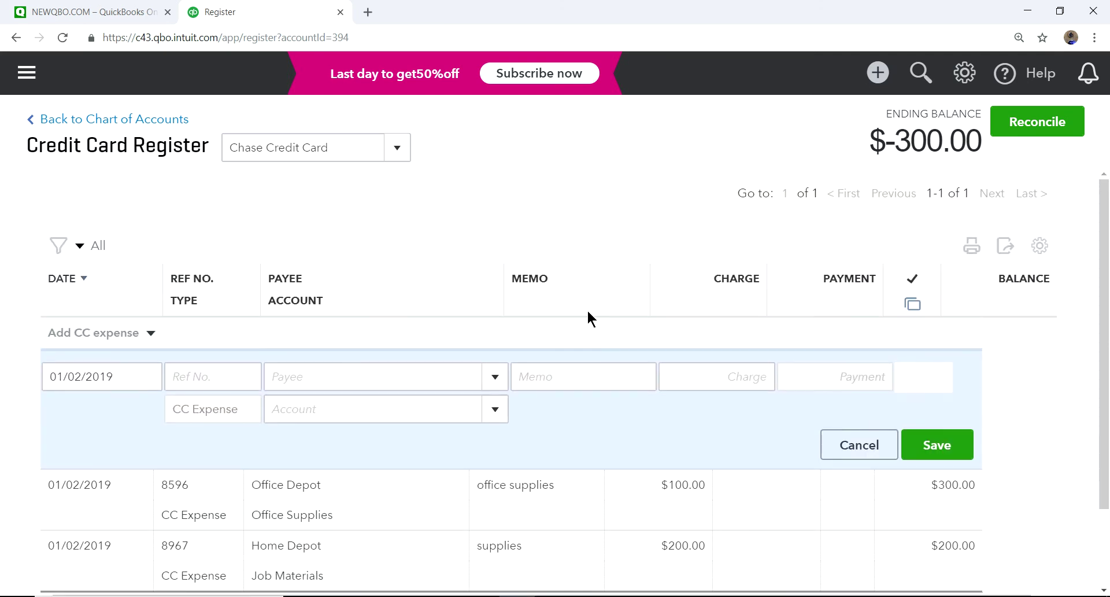
left_click(152, 333)
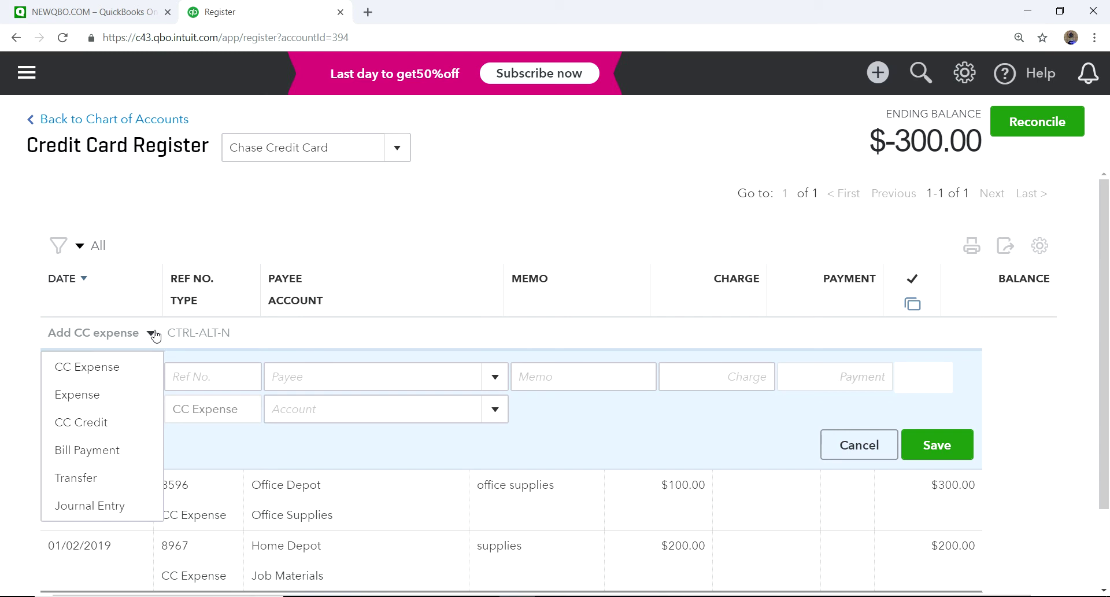
left_click(586, 194)
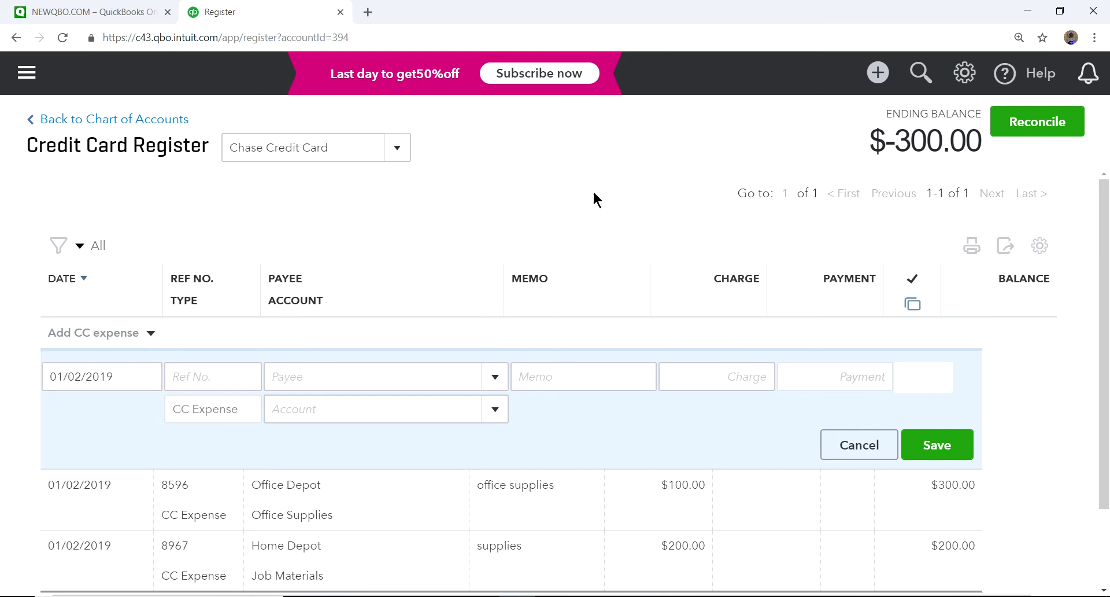
scroll(753, 481, "down", 2)
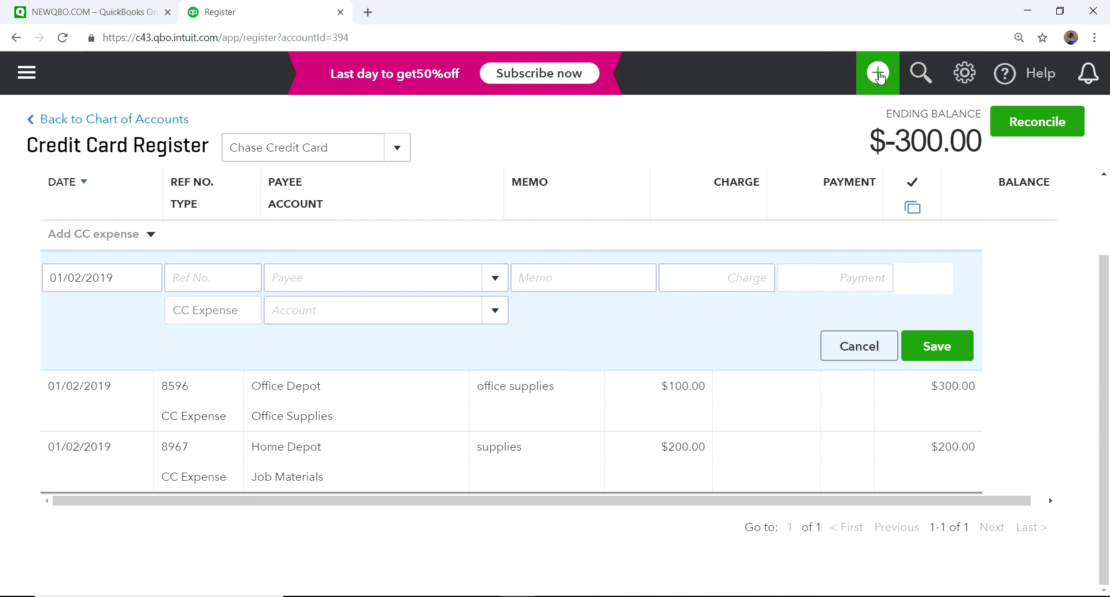
Create a new vendor expense with Best Buy added as a new vendor and payee, and Credit Card as the payment method.
left_click(879, 75)
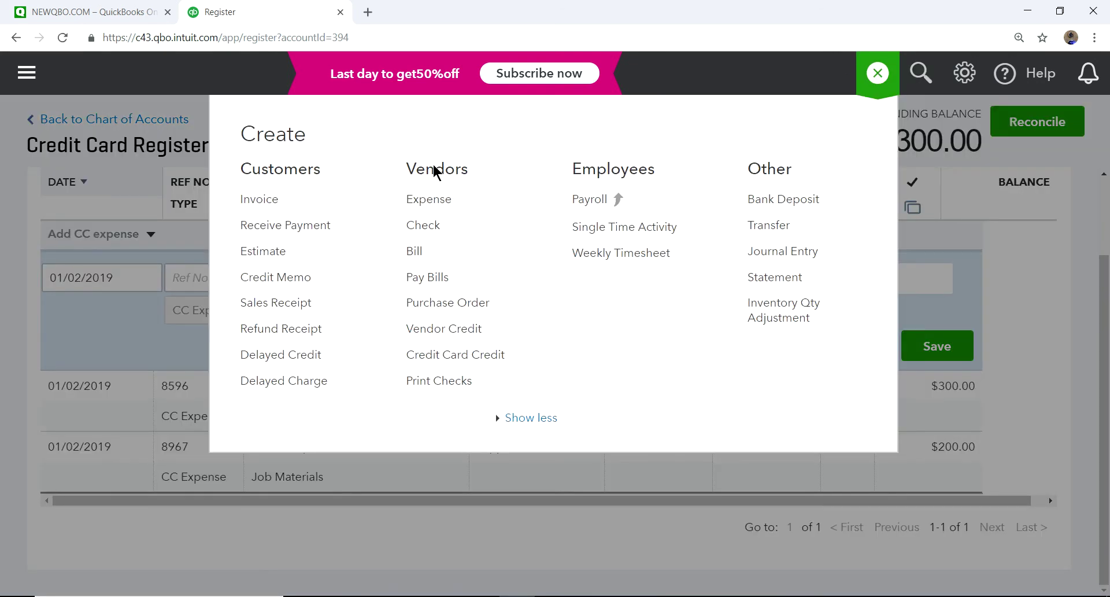
left_click(428, 202)
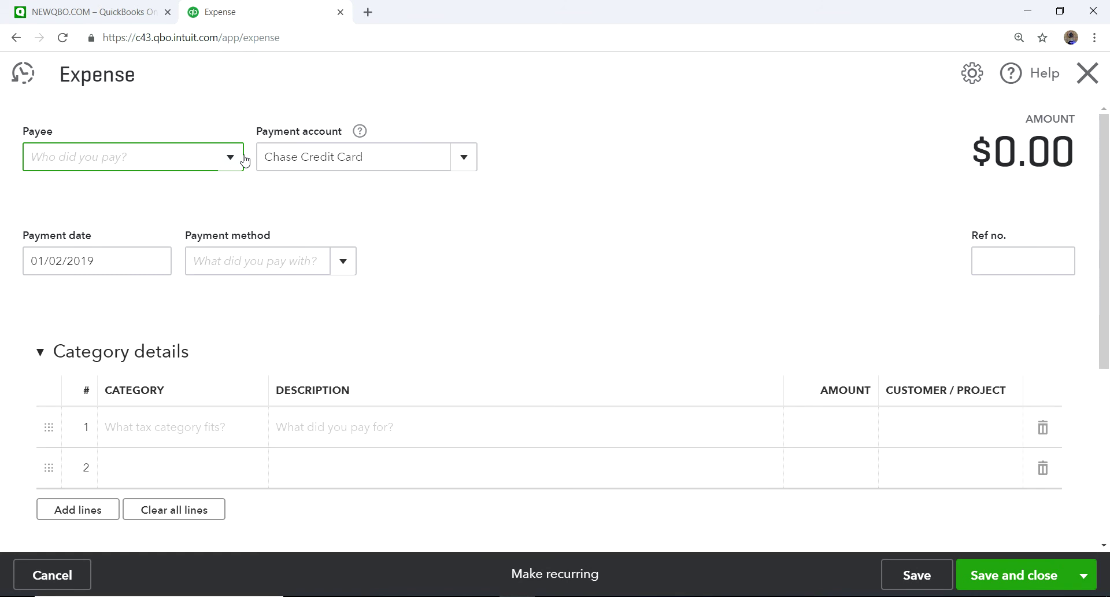
left_click(230, 157)
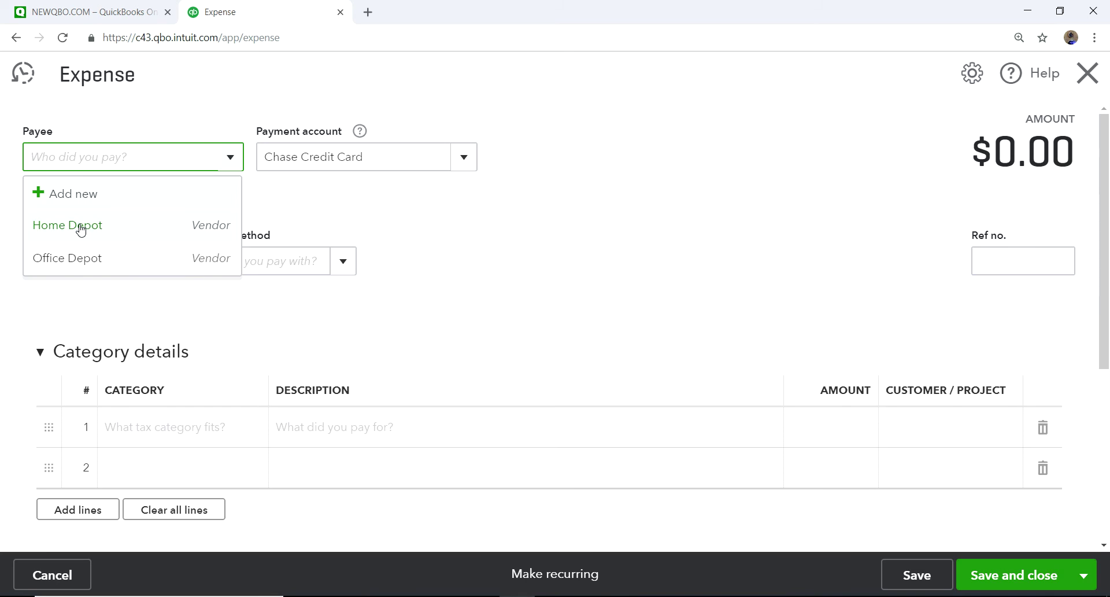
left_click(75, 193)
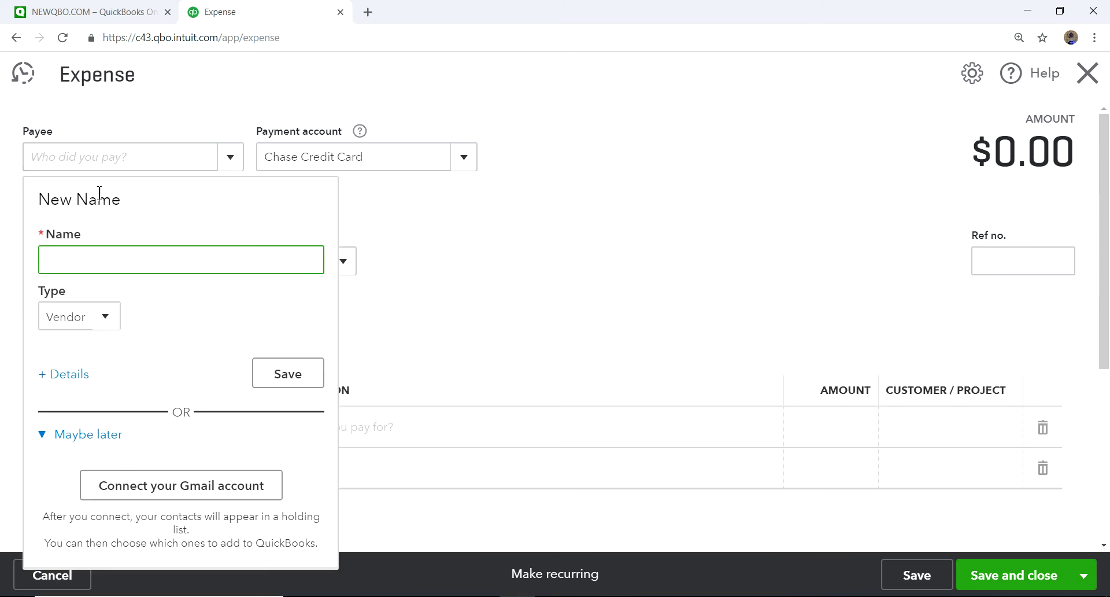
type("Best Buy")
left_click(283, 372)
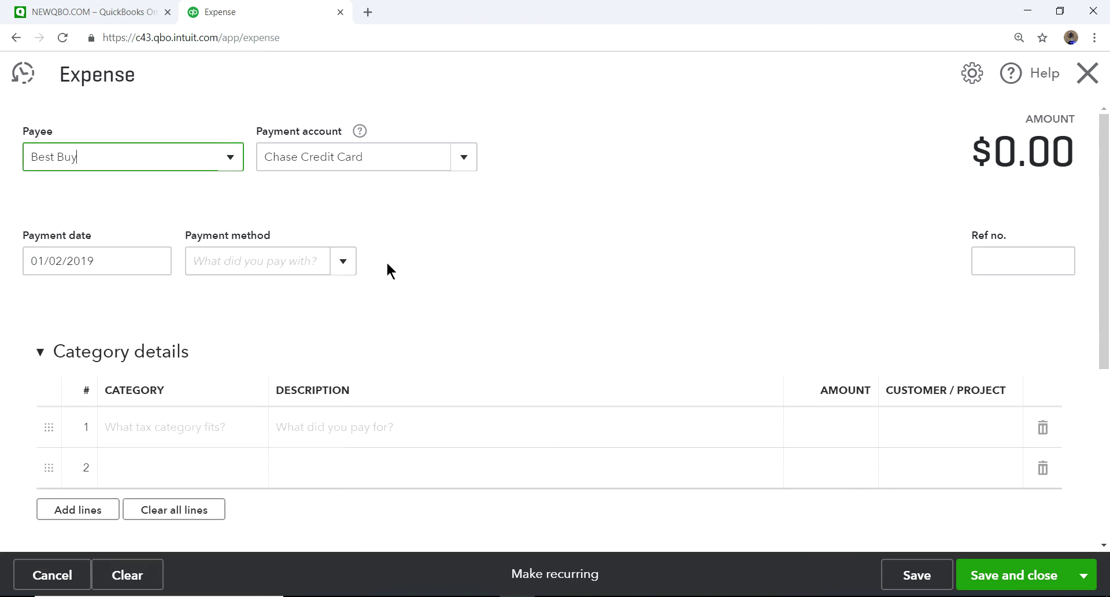
left_click(344, 267)
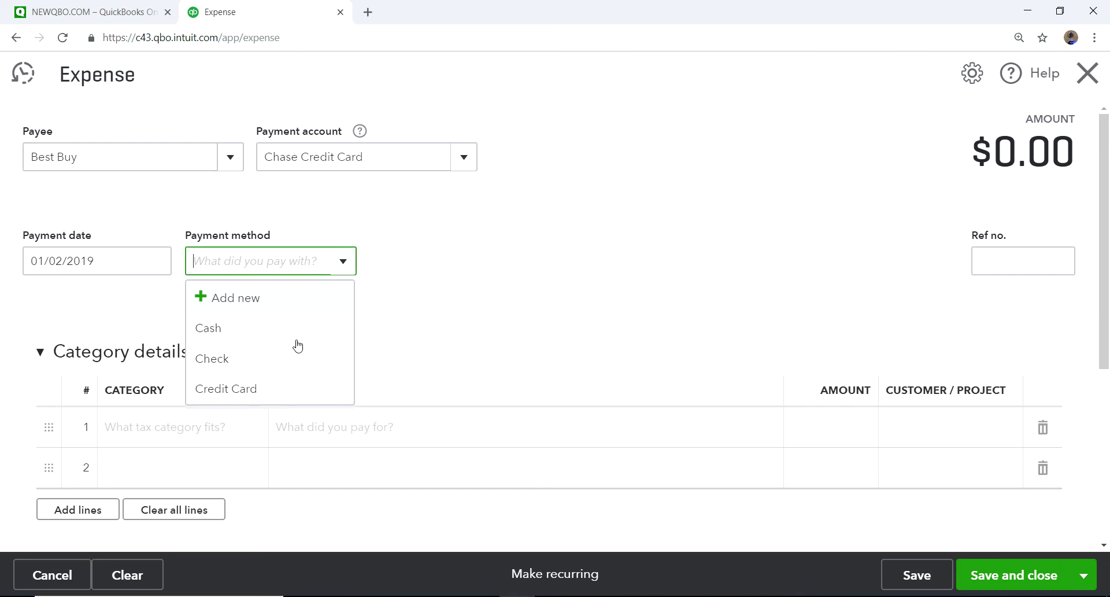
left_click(244, 393)
Start a new account for the first category line and name it "Computer Internet Expenses".
scroll(584, 293, "down", 3)
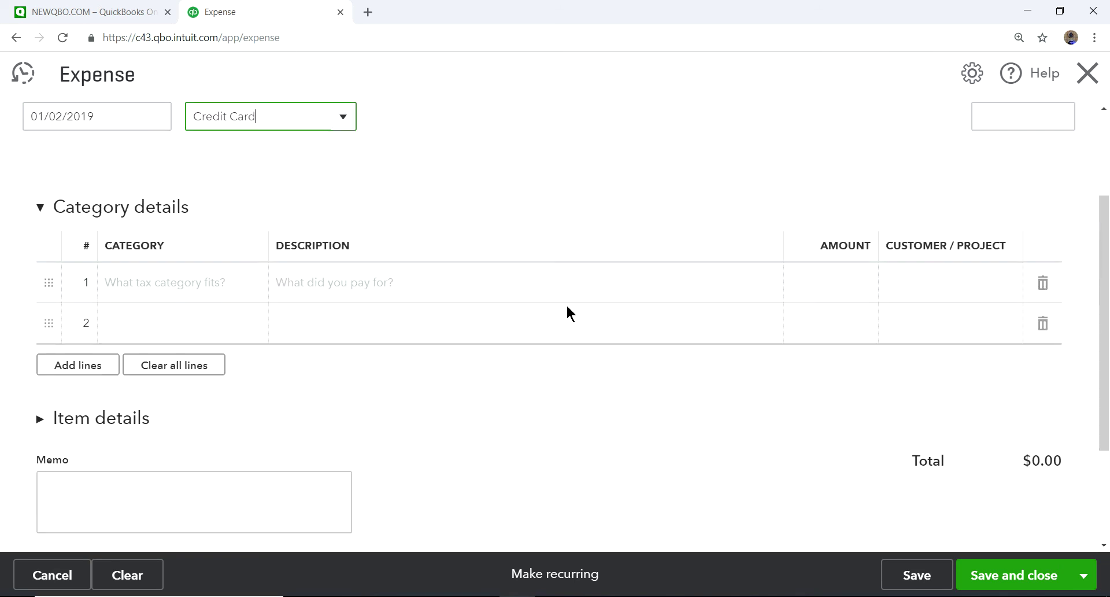
left_click(172, 285)
type("comp")
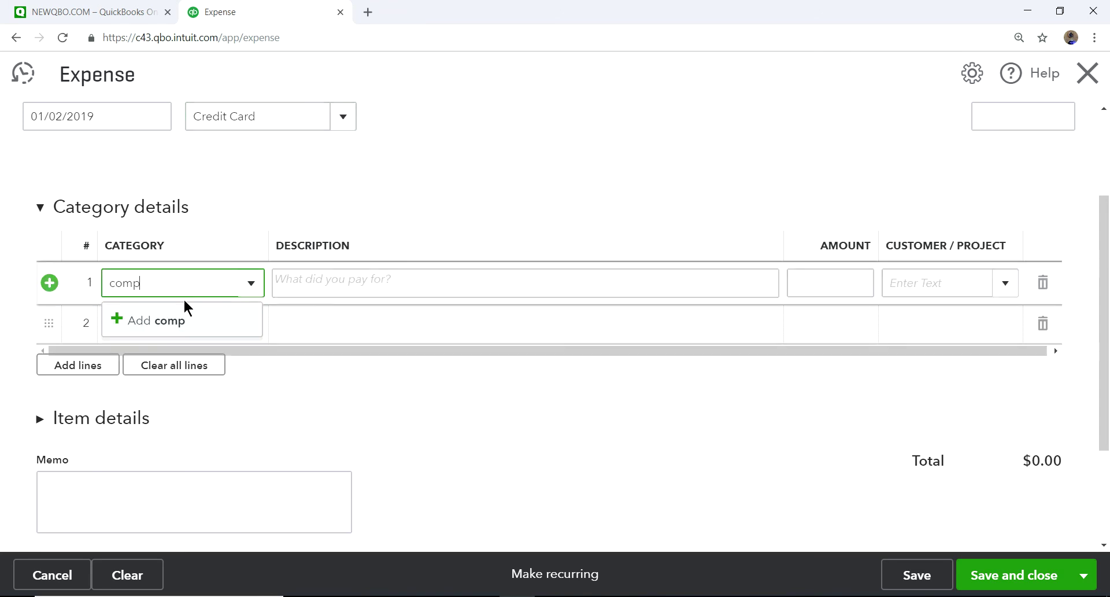
left_click(151, 323)
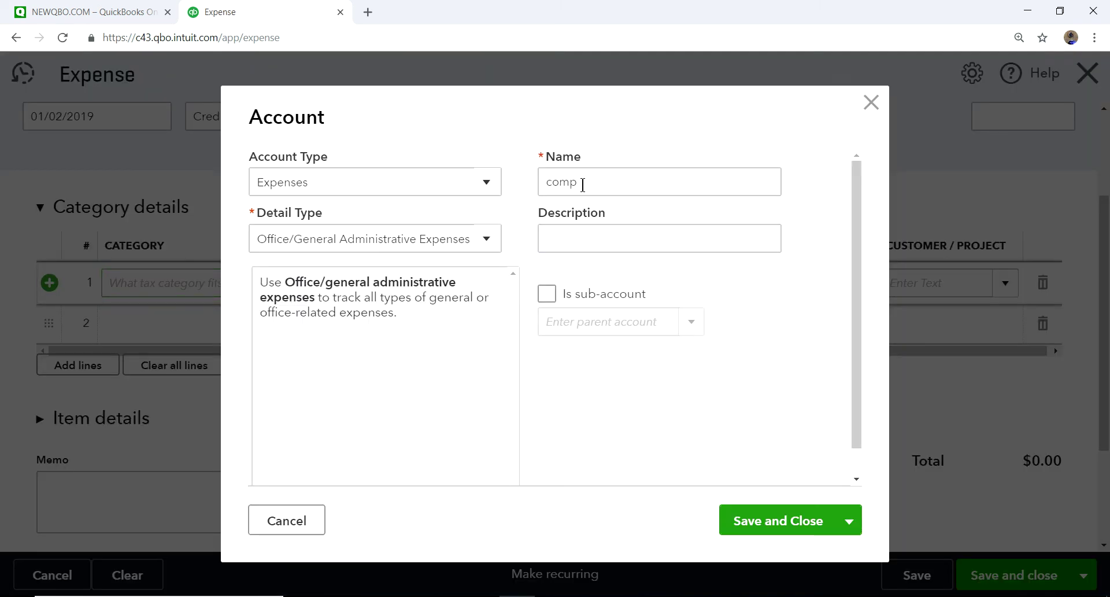
left_click_drag(612, 177, 527, 178)
type("Computer ")
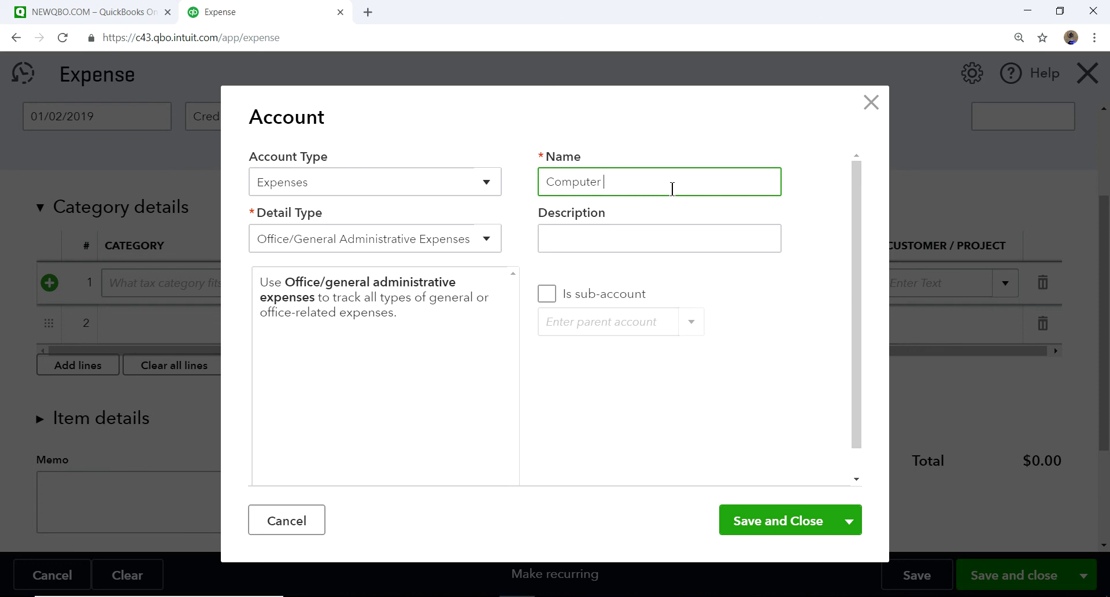
type("Internet Expenses")
Copy the new account's name, "Computer Internet Expenses", into its description.
left_click_drag(708, 179, 545, 177)
key("ctrl+c")
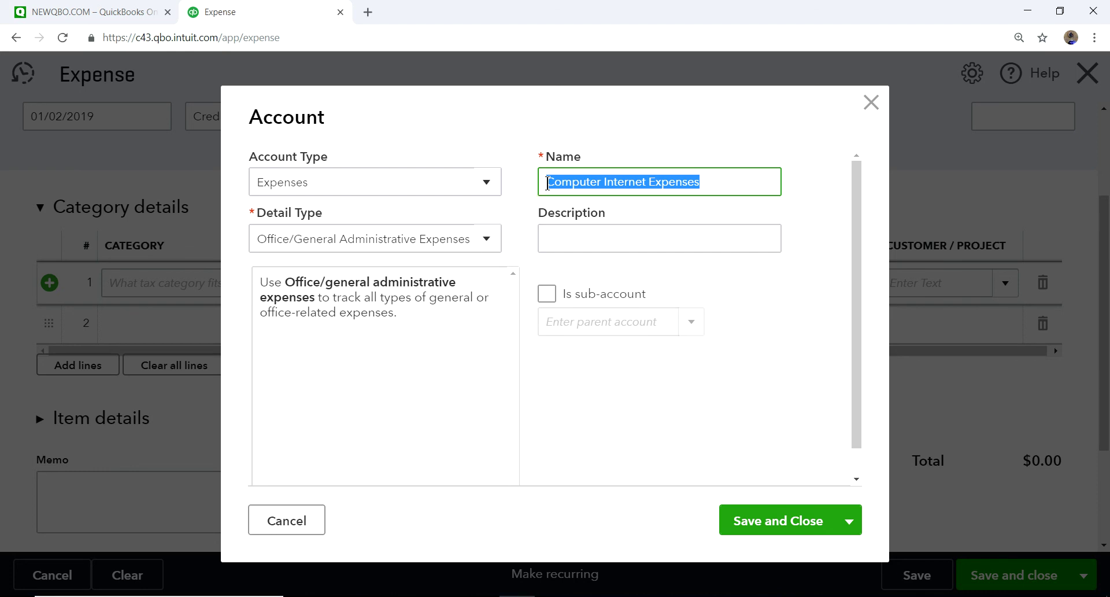
left_click(577, 238)
key("ctrl+v")
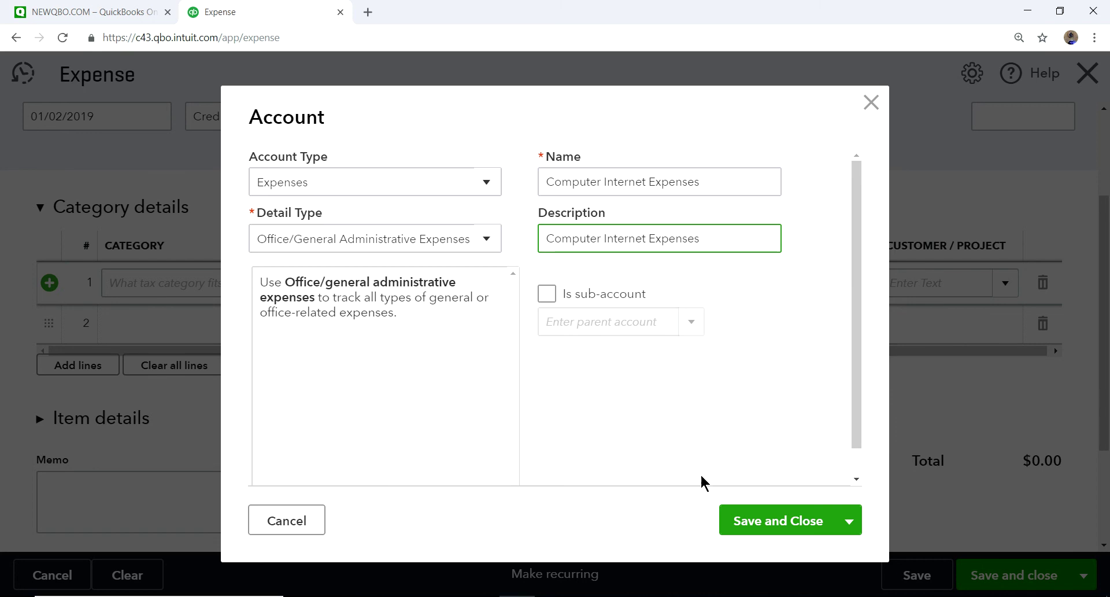
Save the Computer Internet Expenses account and enter 450.00 as the first category line's amount.
left_click(752, 520)
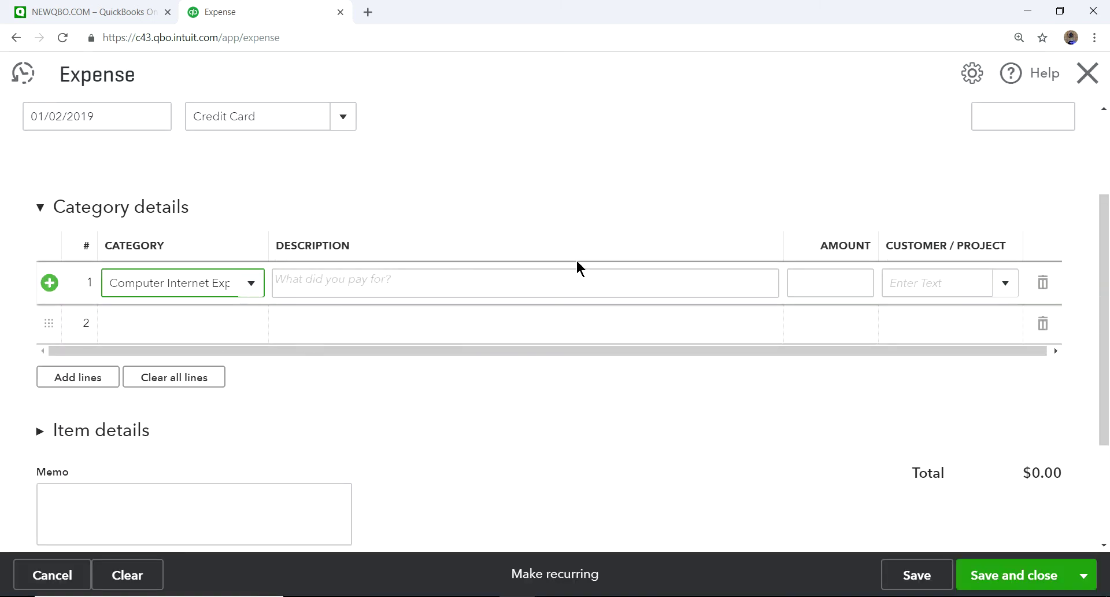
left_click(823, 274)
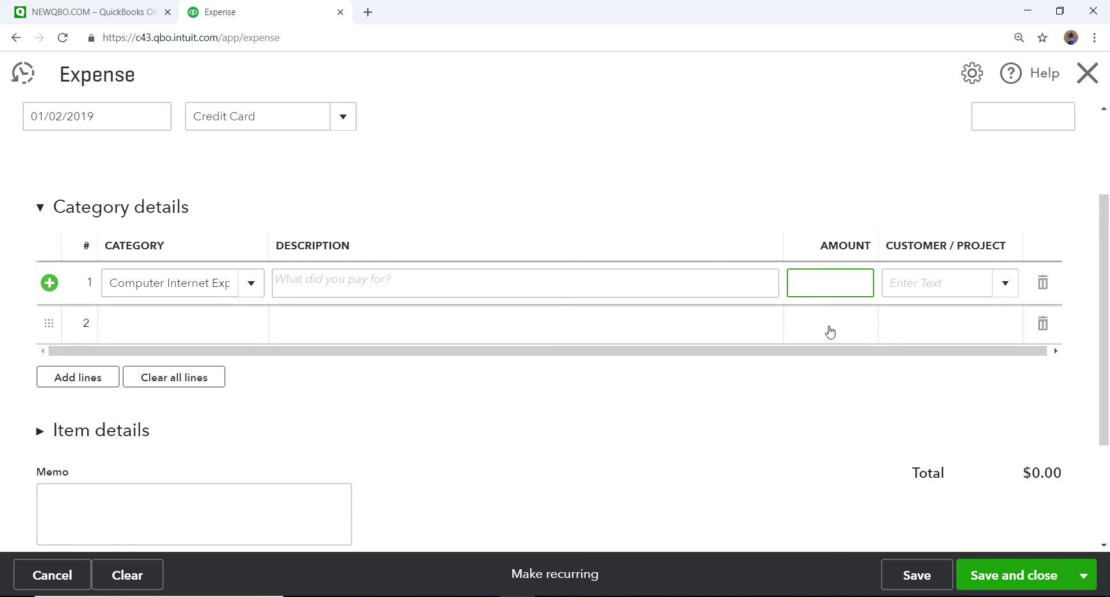
type("450.00")
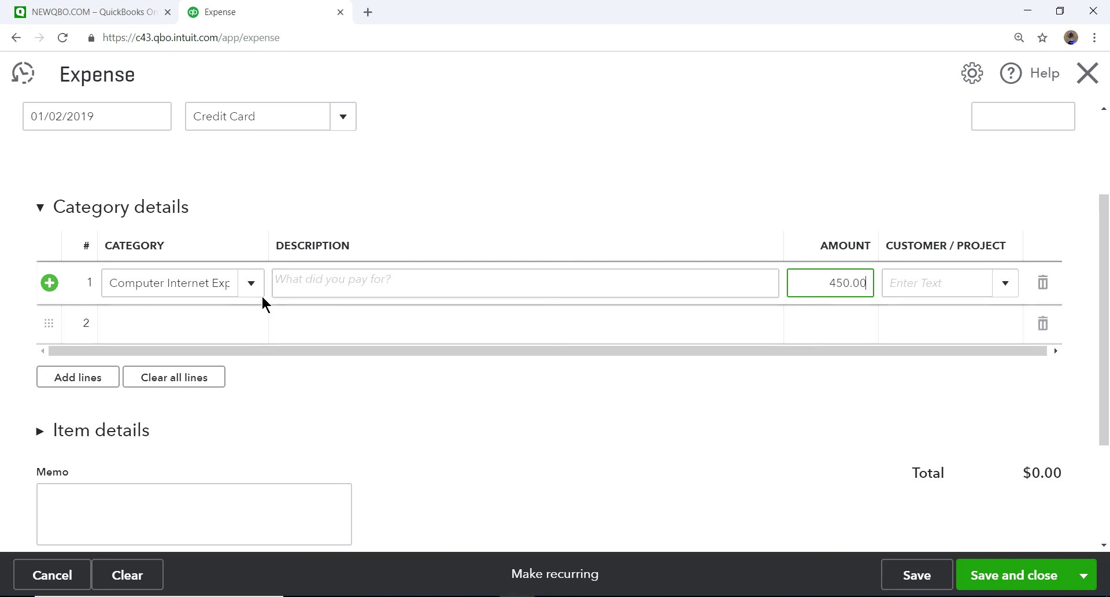
Add a second category line for Office Supplies with an amount of 75.00, and save and close the Best Buy expense.
left_click(194, 324)
type("off")
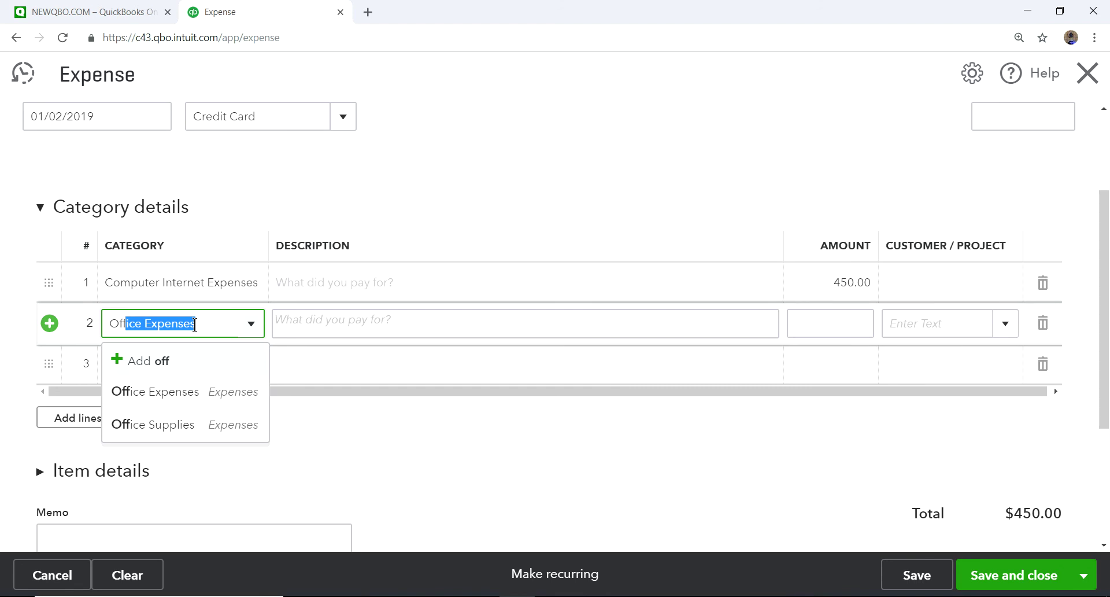
left_click(173, 427)
left_click(829, 319)
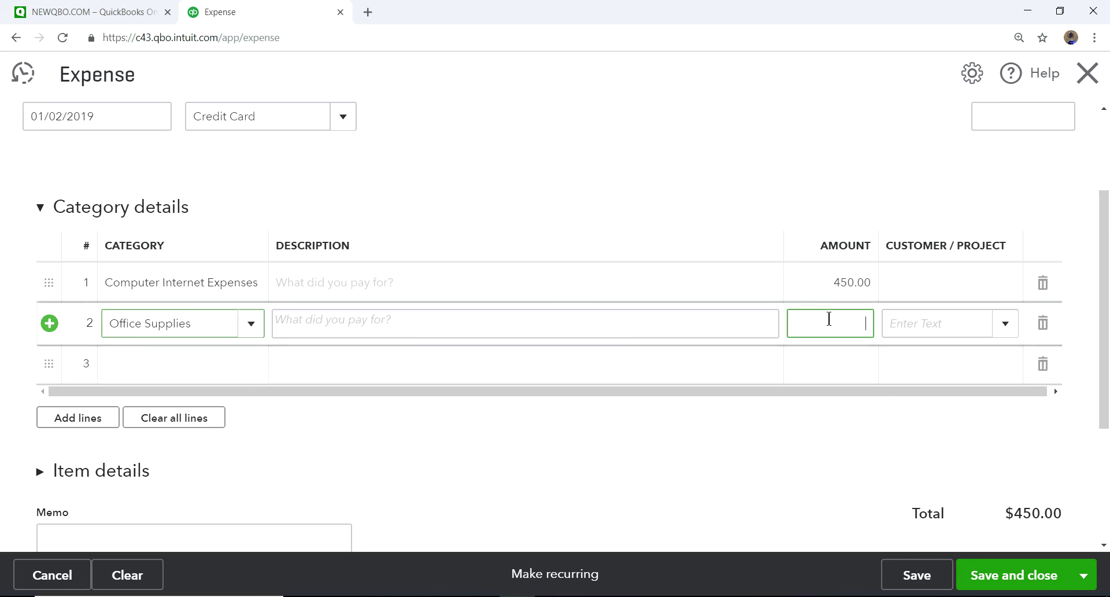
type("75.00")
key("Tab")
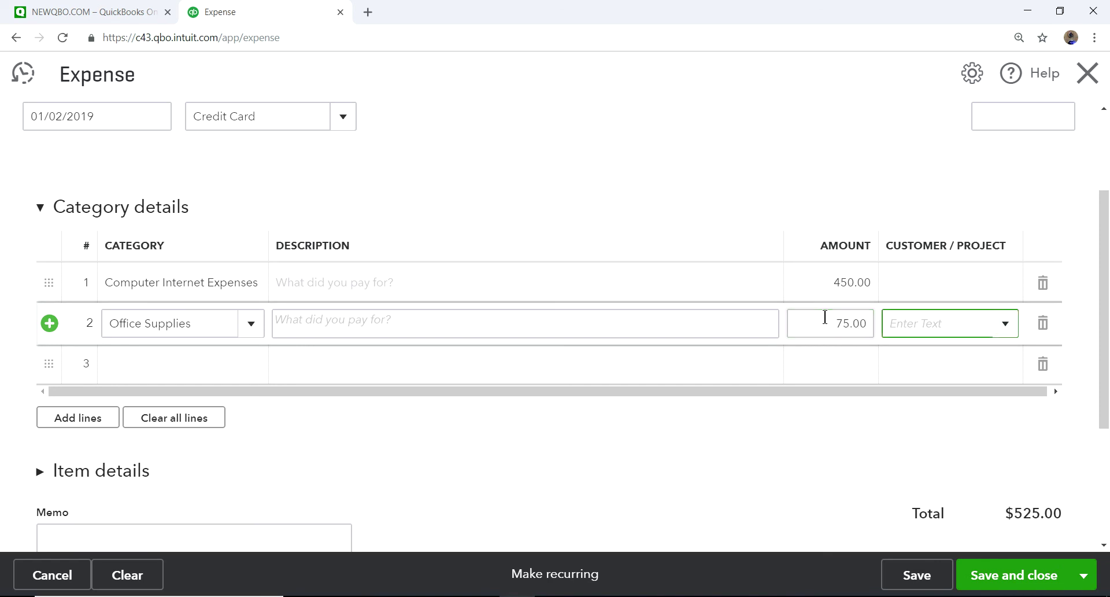
left_click(785, 422)
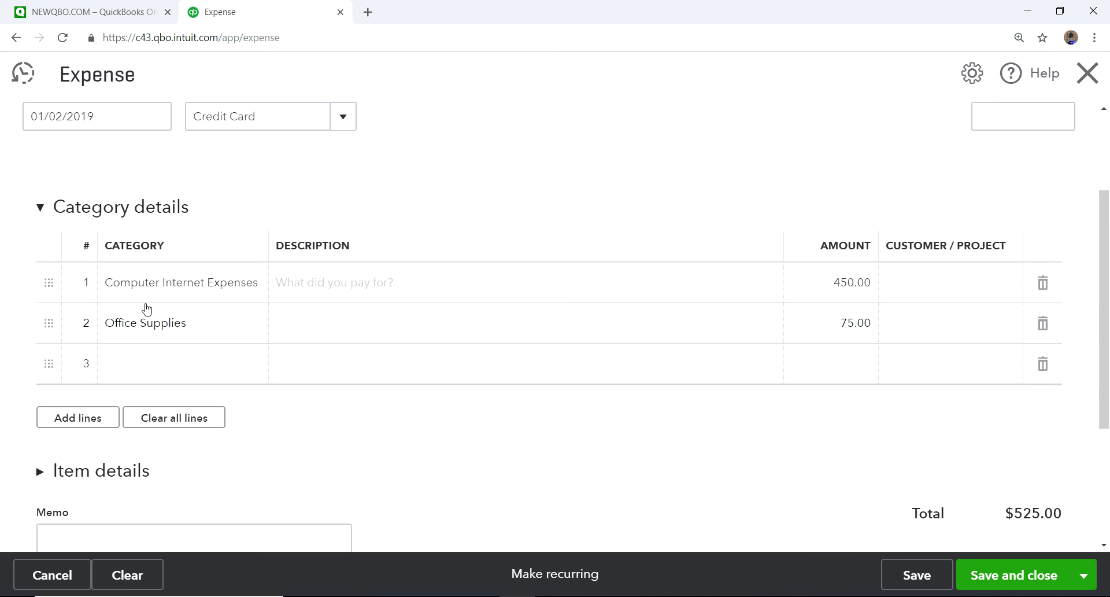
left_click(1009, 574)
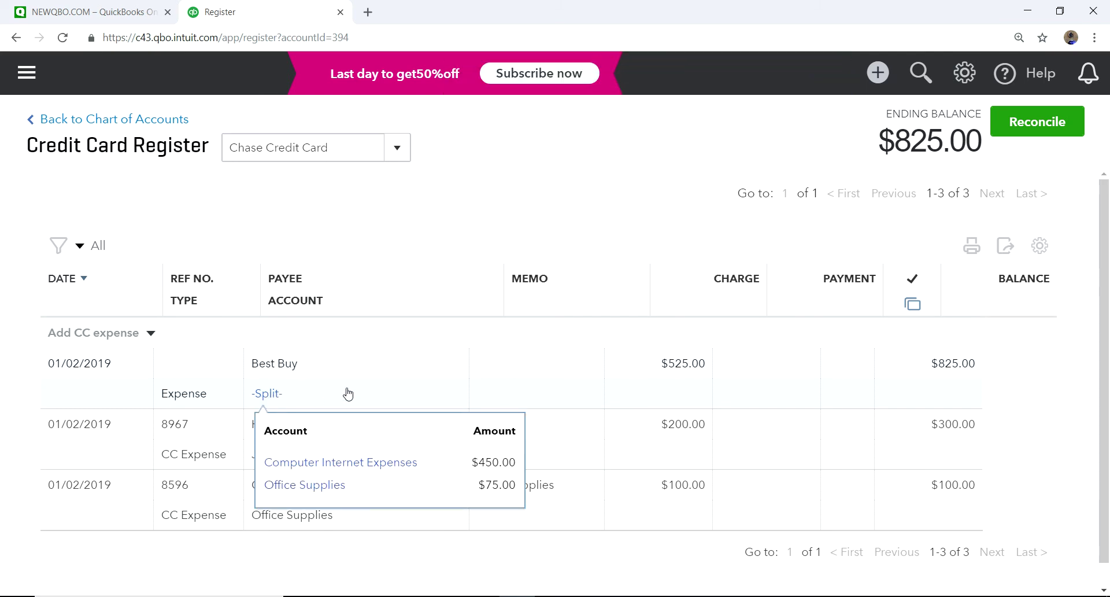
mouse_move(264, 397)
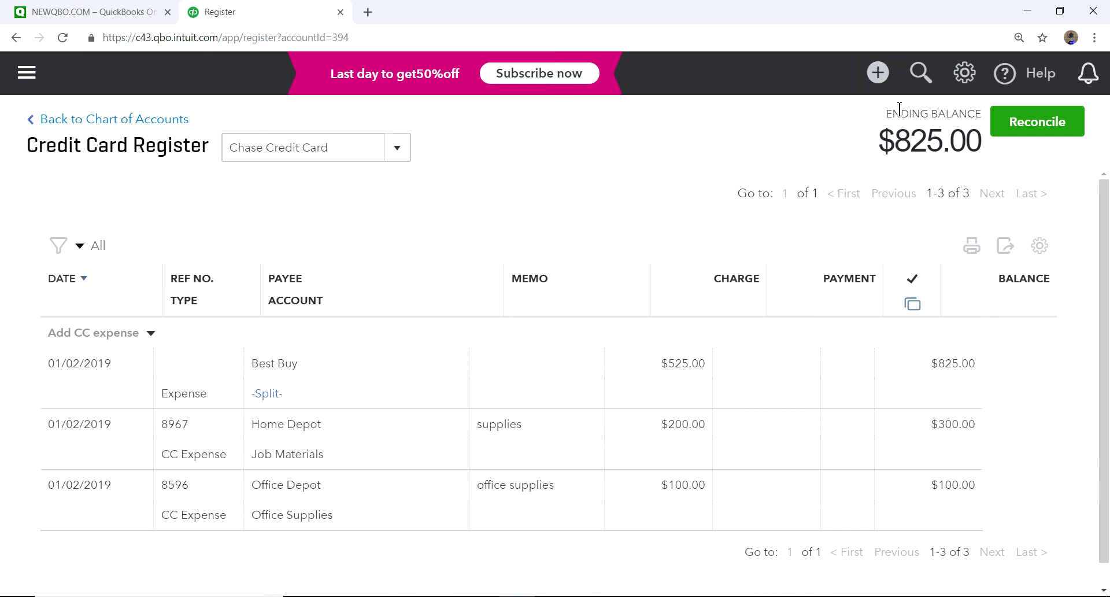
Create a transfer of funds from Chase Checking to Chase Credit Card.
left_click(878, 74)
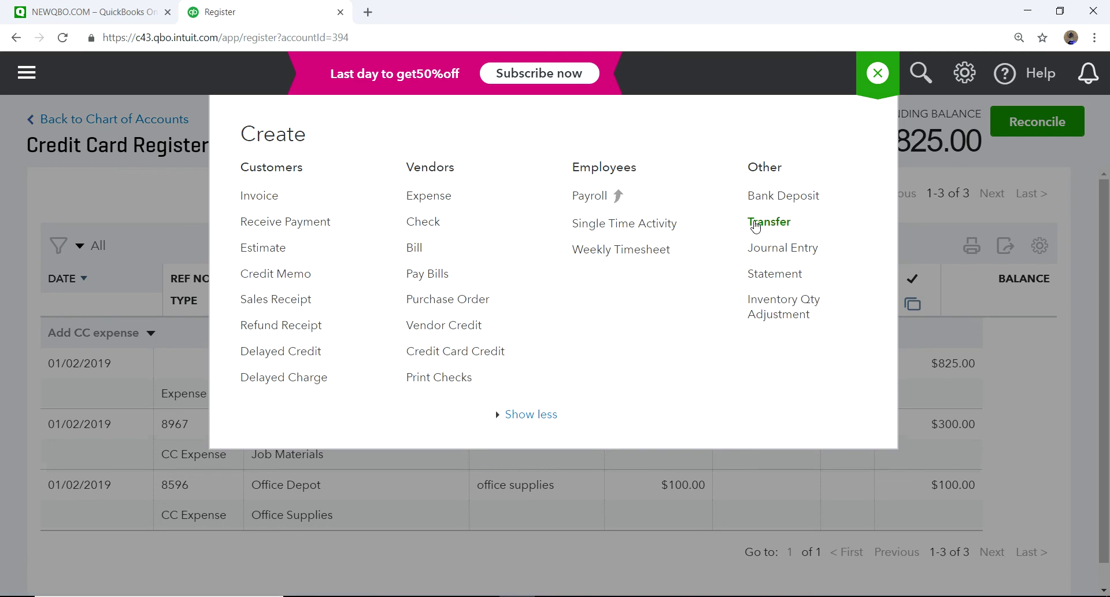
left_click(777, 225)
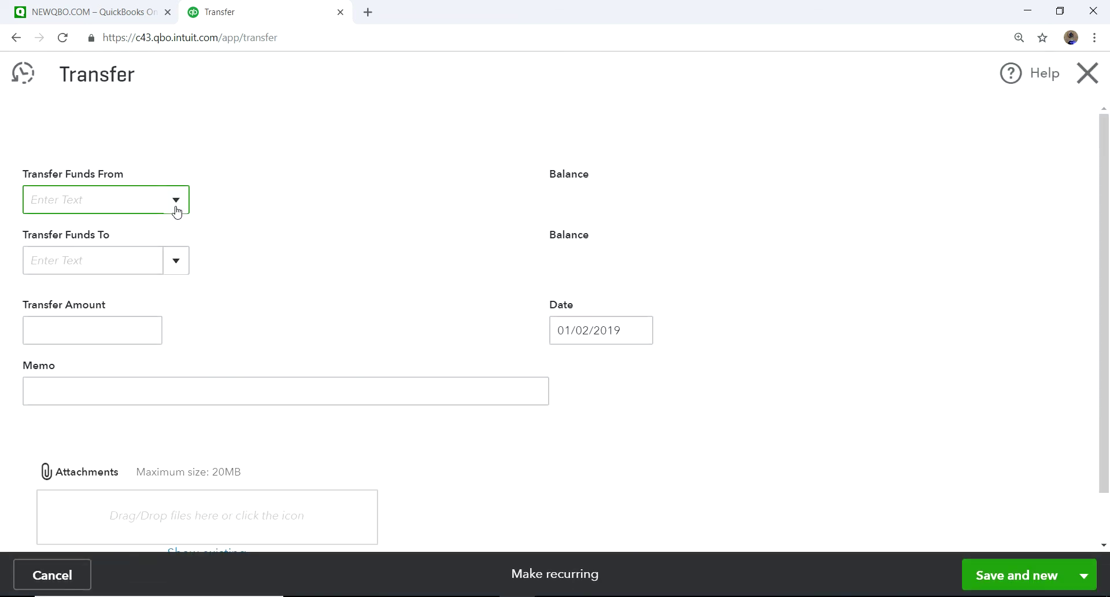
left_click(178, 201)
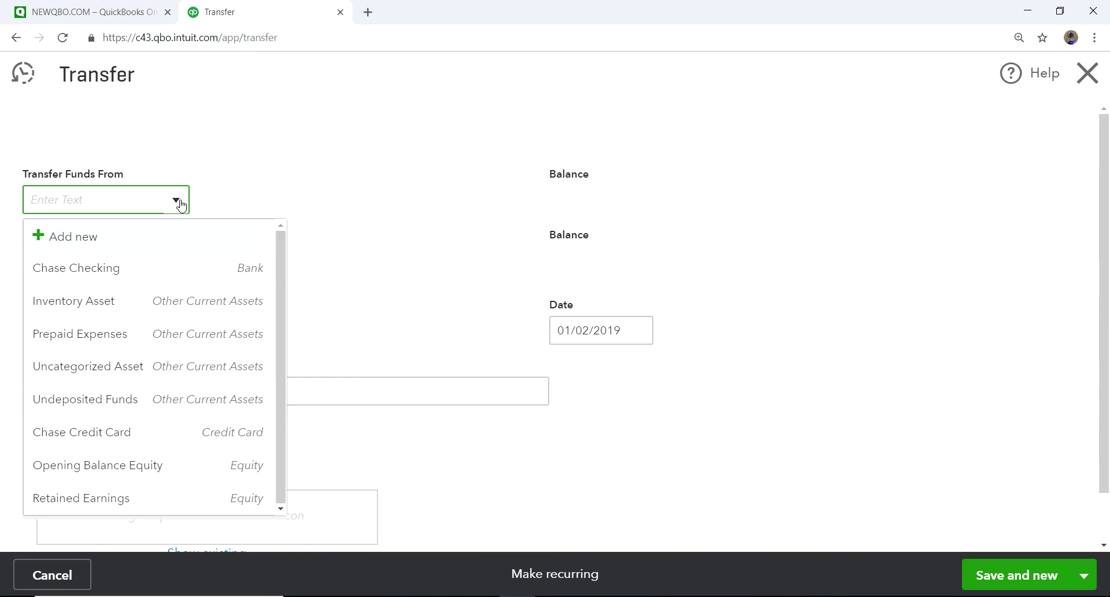
left_click(111, 276)
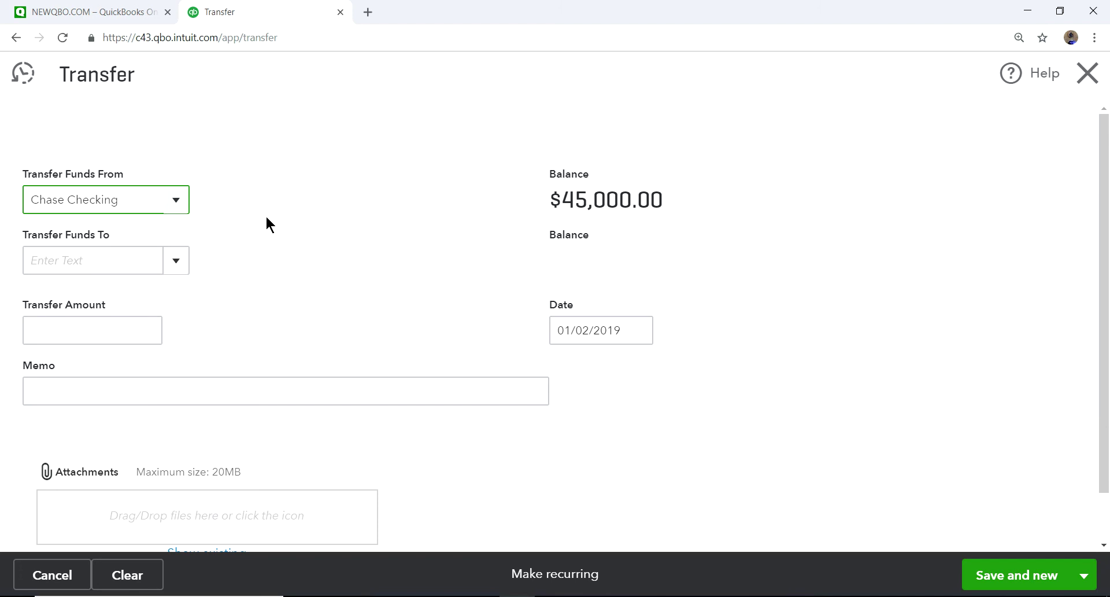
left_click(177, 267)
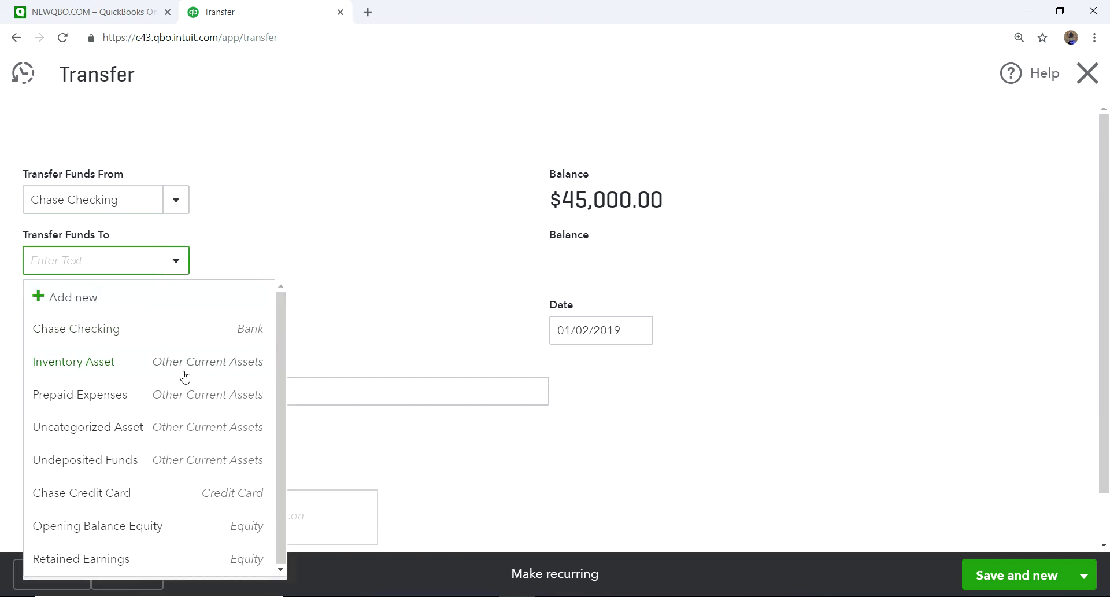
left_click(125, 496)
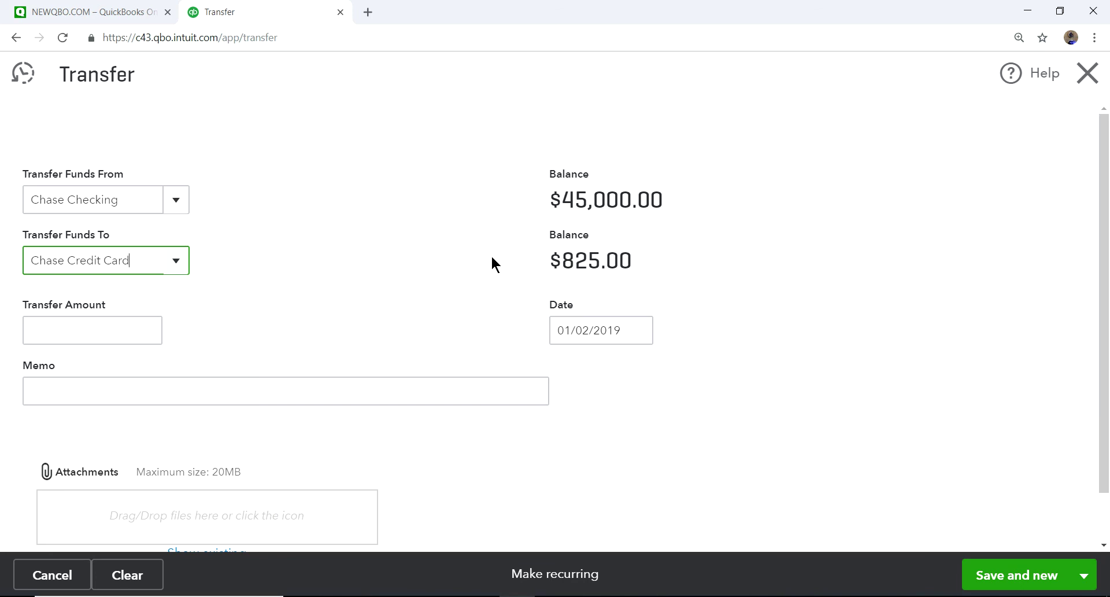
Set the transfer amount to 825.00 with the memo "Jan Credit Card Payment", and save and close the transfer.
left_click(142, 330)
type("825.00")
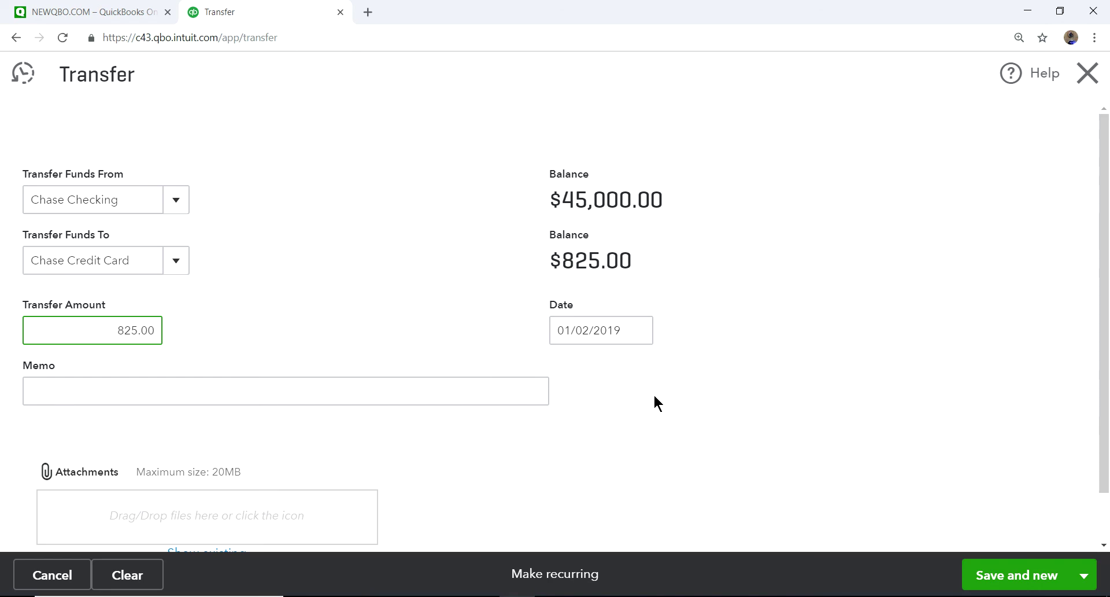
left_click(444, 395)
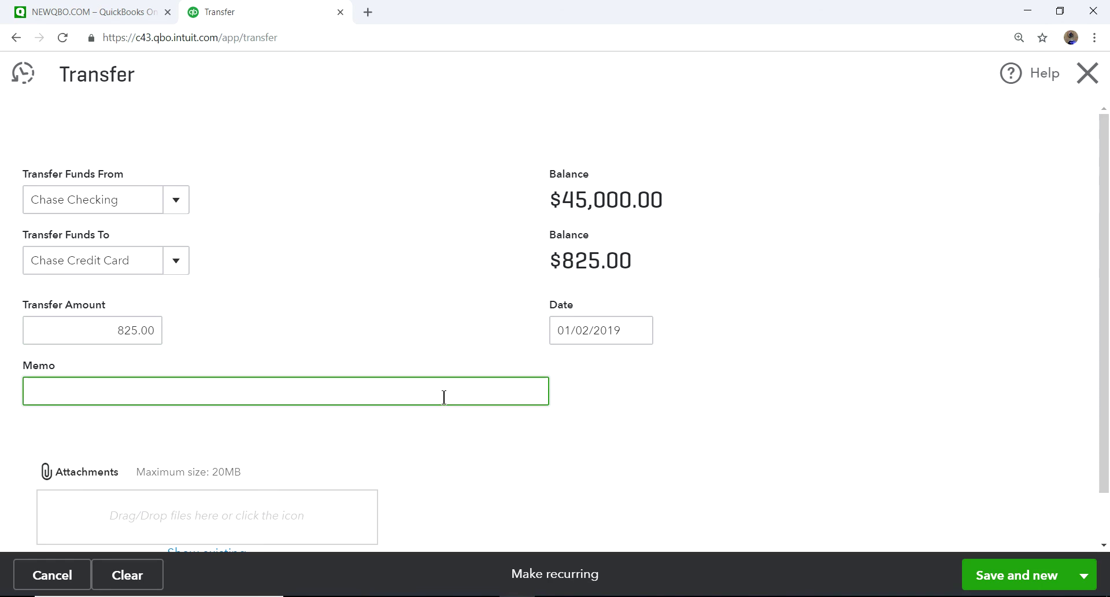
type("Jan Credit Card Payment")
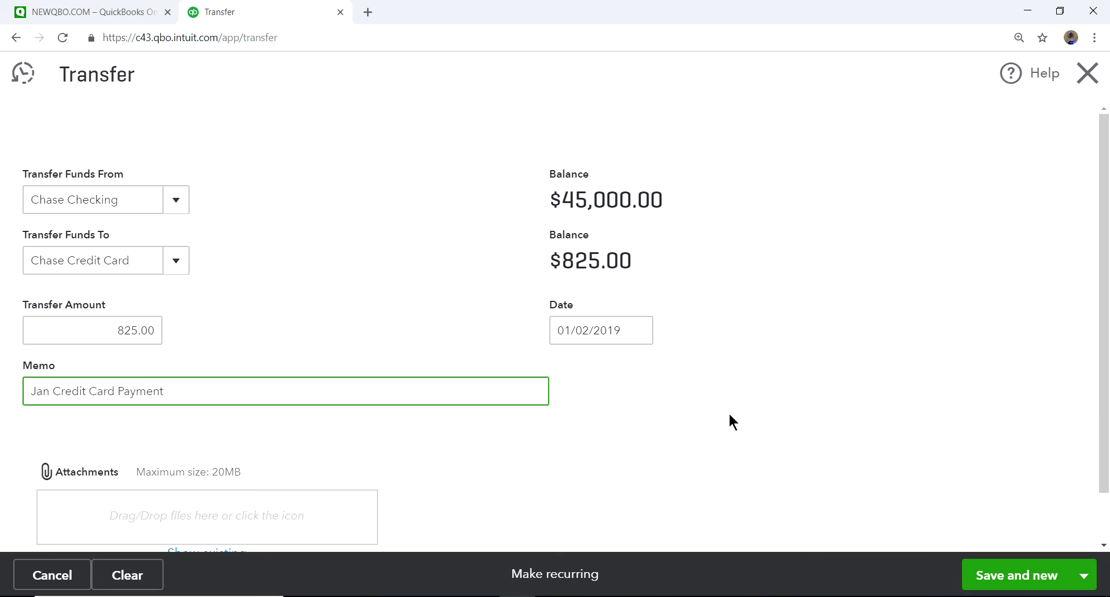
left_click(1082, 581)
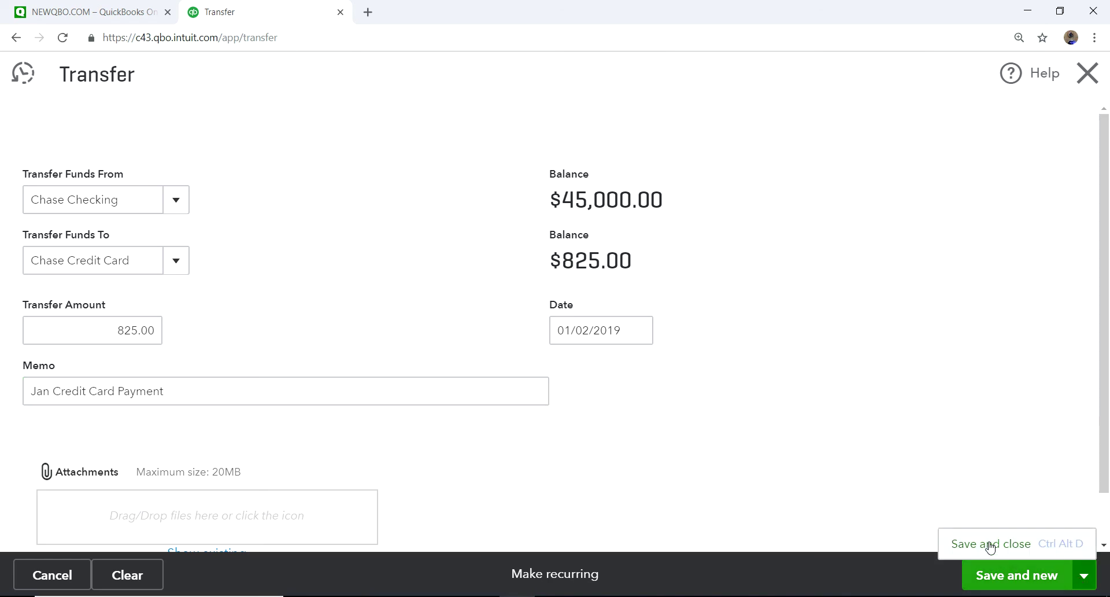
left_click(991, 545)
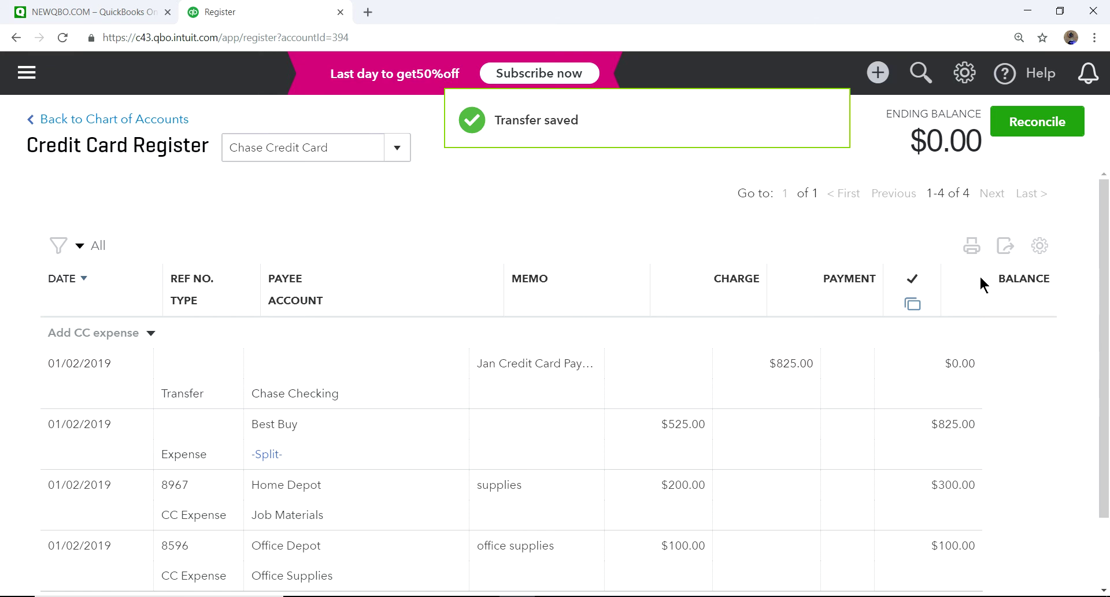
left_click(55, 71)
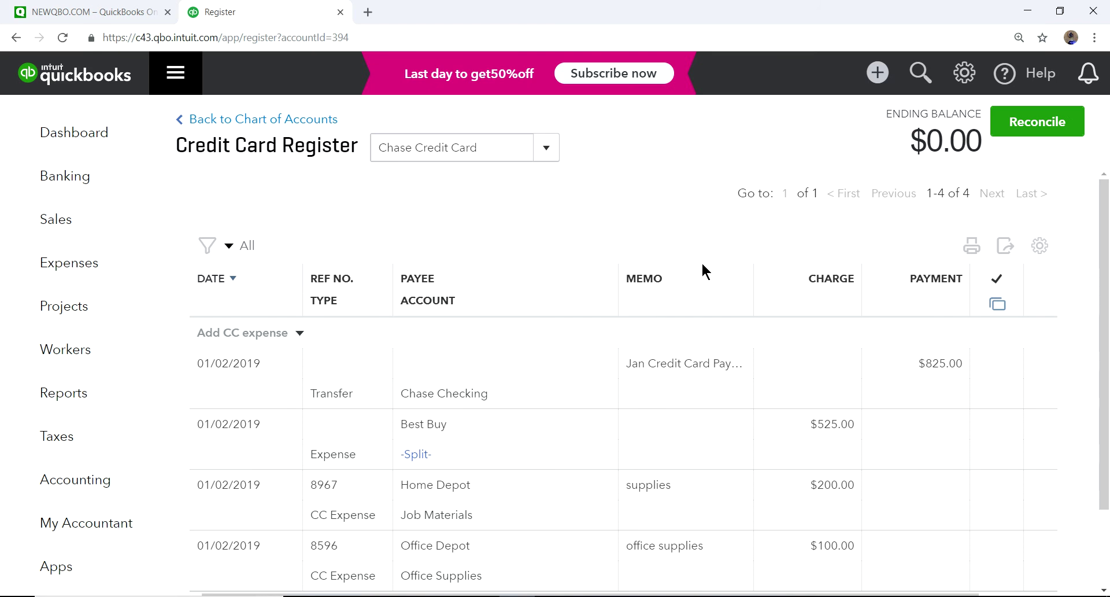
left_click(63, 38)
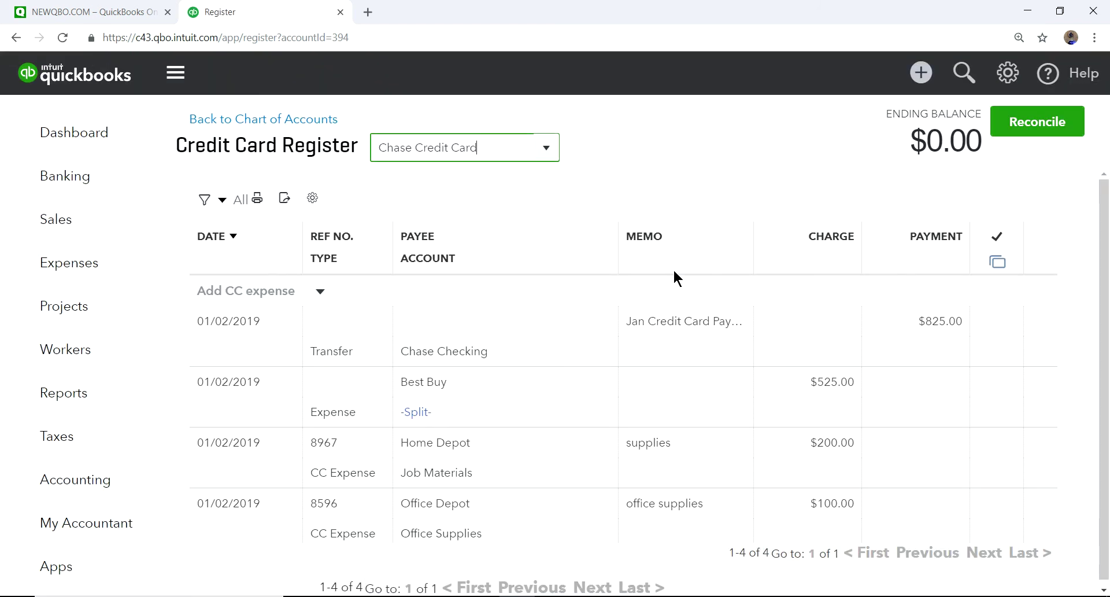
left_click(176, 75)
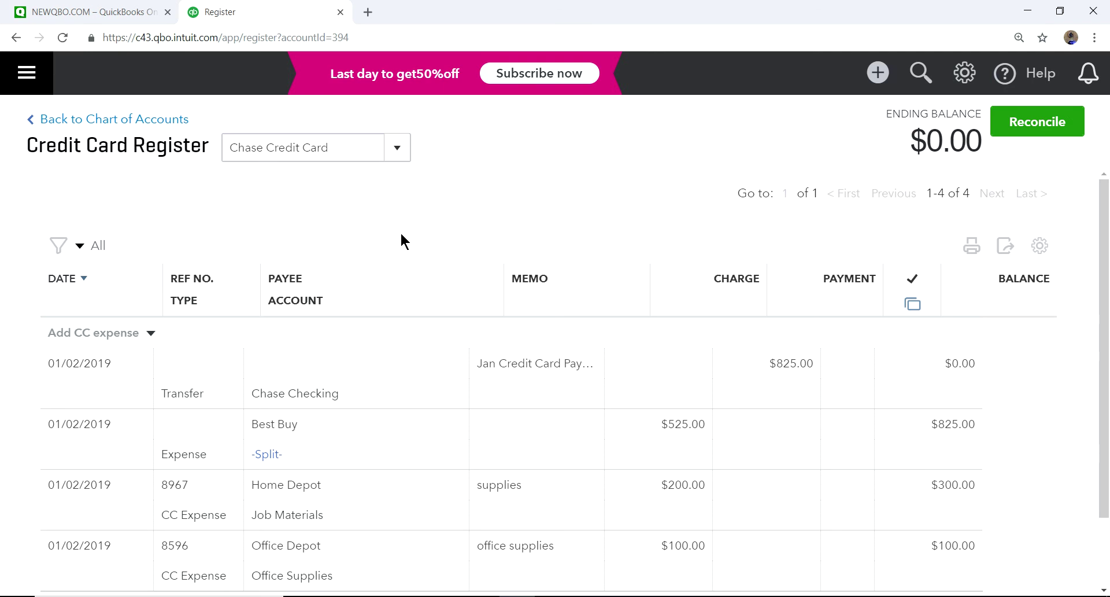
Start a CC Credit entry in the Chase Credit Card register with reference number 8596 and Office Depot as payee.
scroll(665, 468, "down", 1)
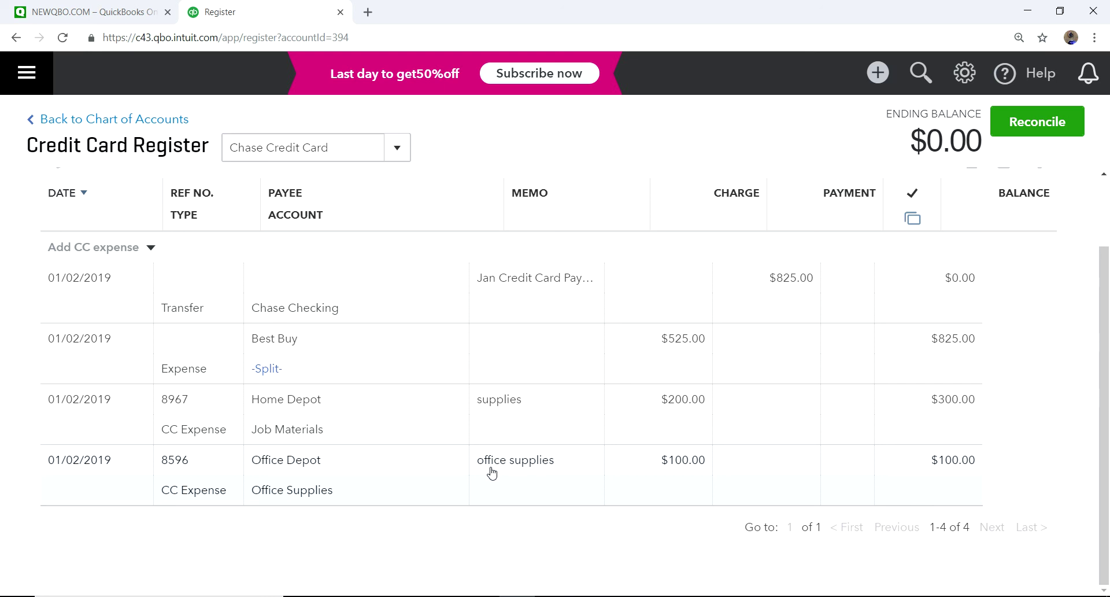
left_click(150, 249)
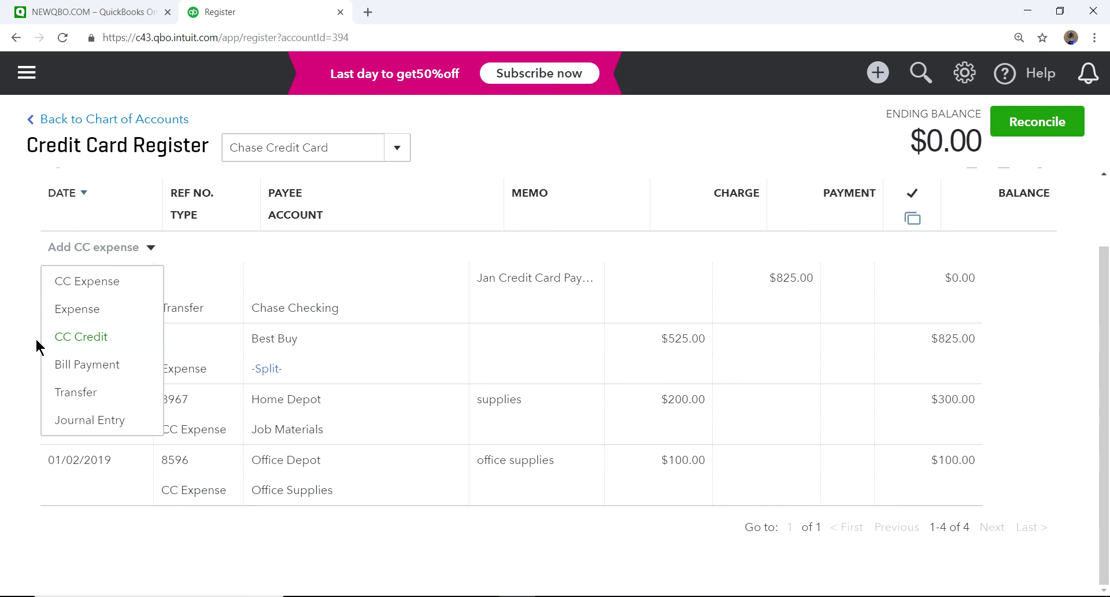
left_click(82, 338)
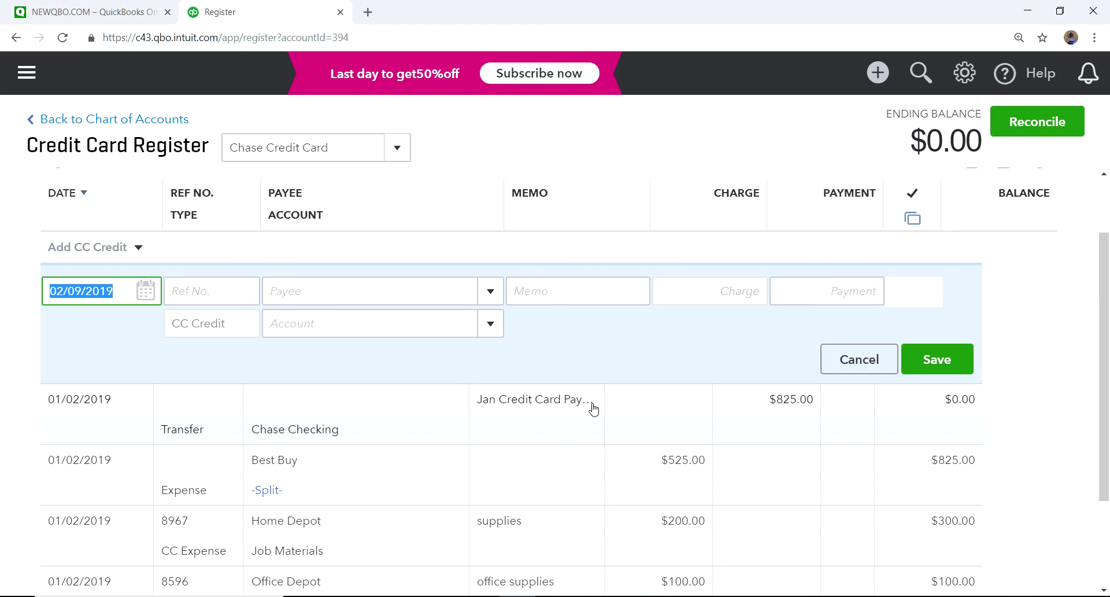
left_click(213, 290)
type("8596")
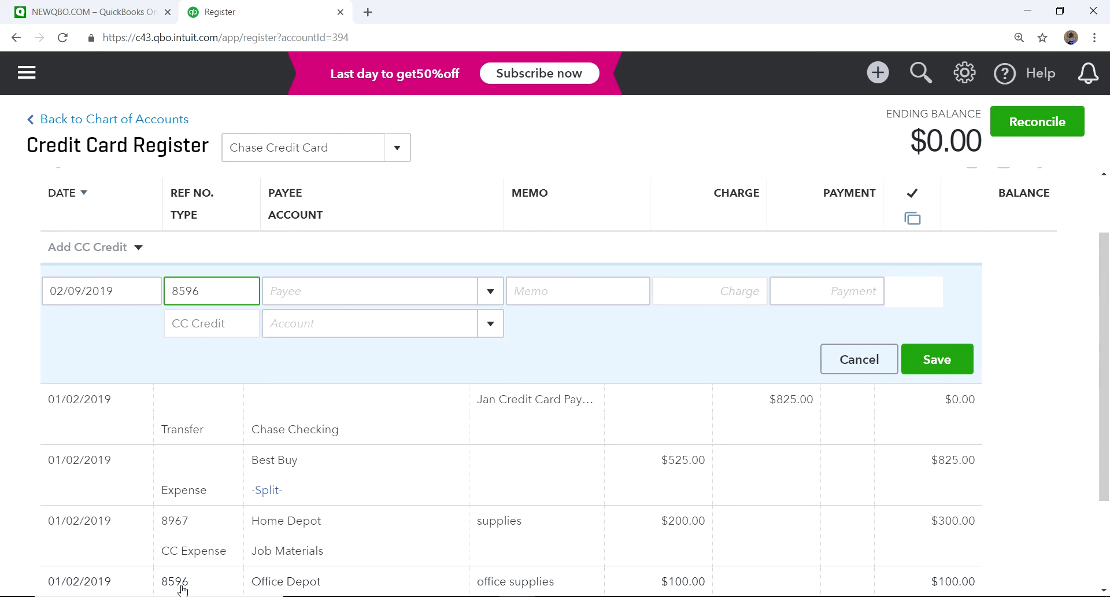
left_click(357, 286)
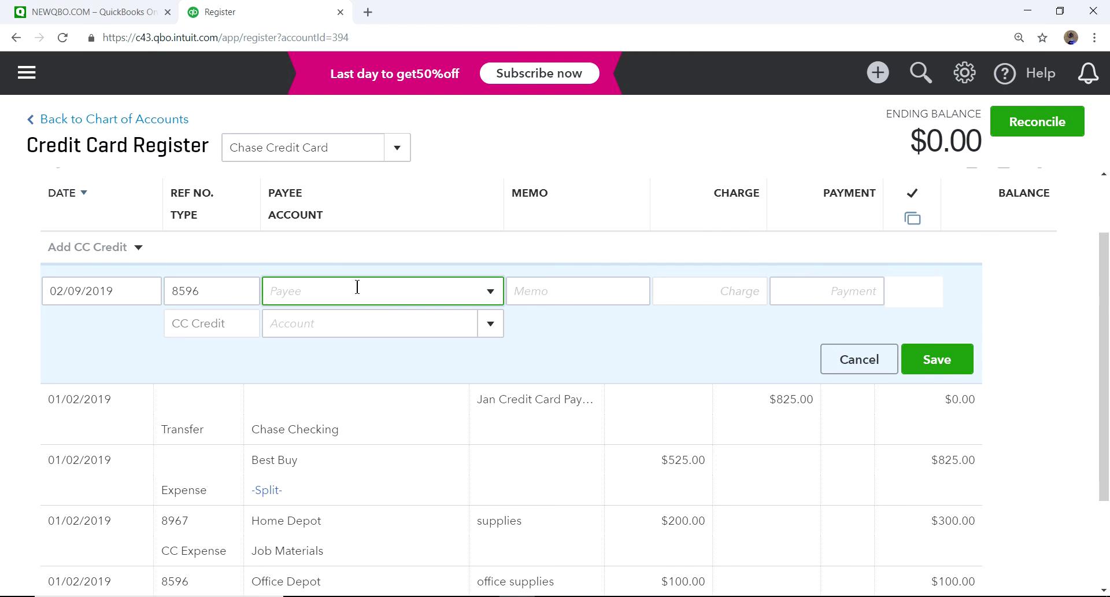
type("Office Depot")
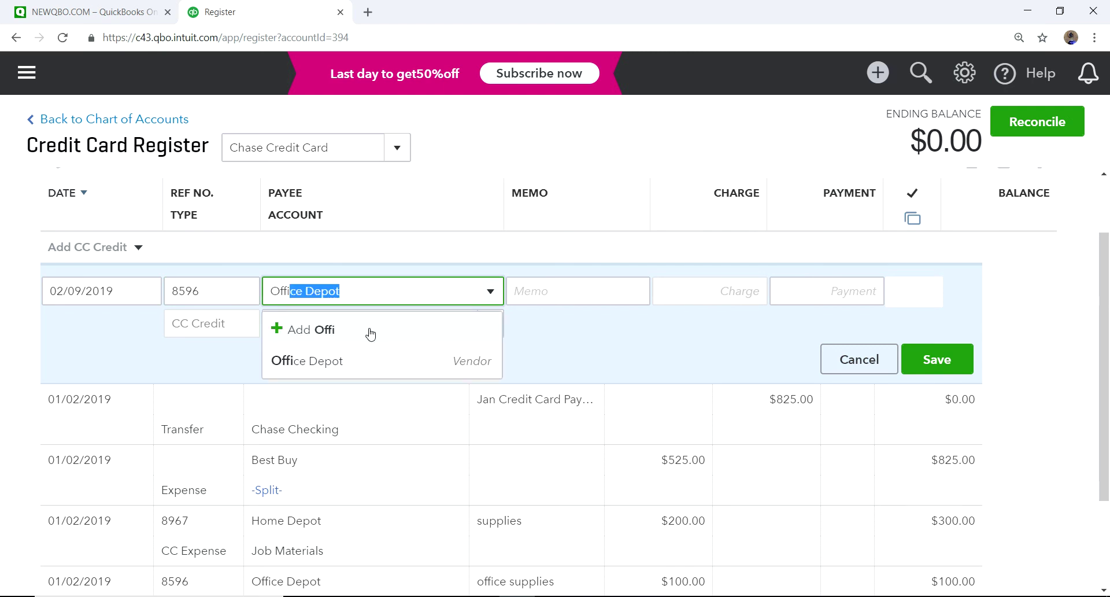
left_click(371, 366)
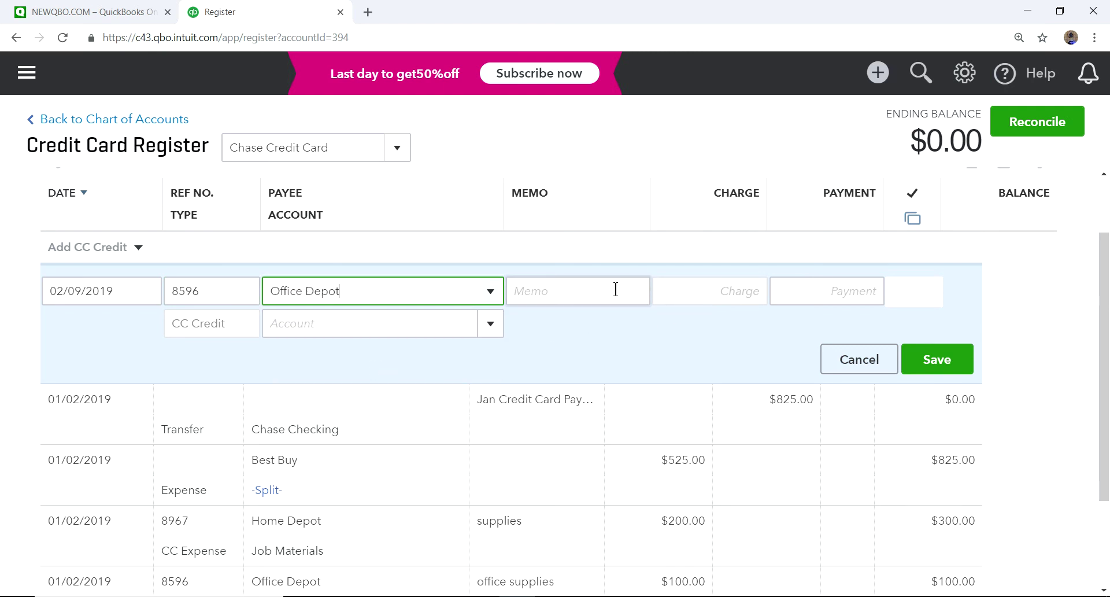
Fill in the Office Depot CC Credit entry with the memo "Return" and a payment amount of 100.00.
left_click(596, 290)
type("Return")
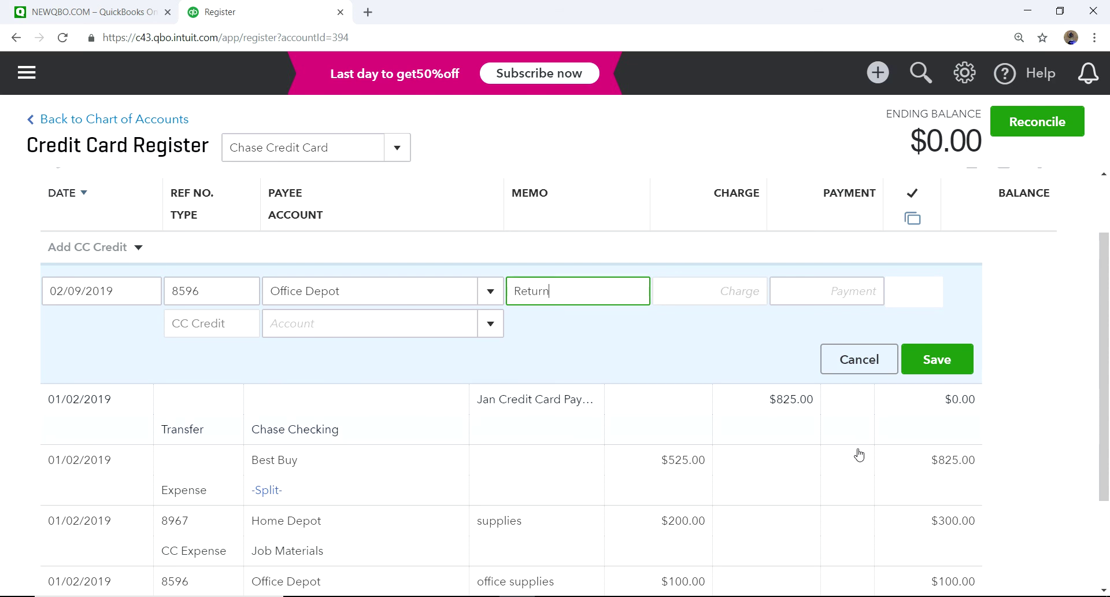
scroll(1070, 442, "down", 3)
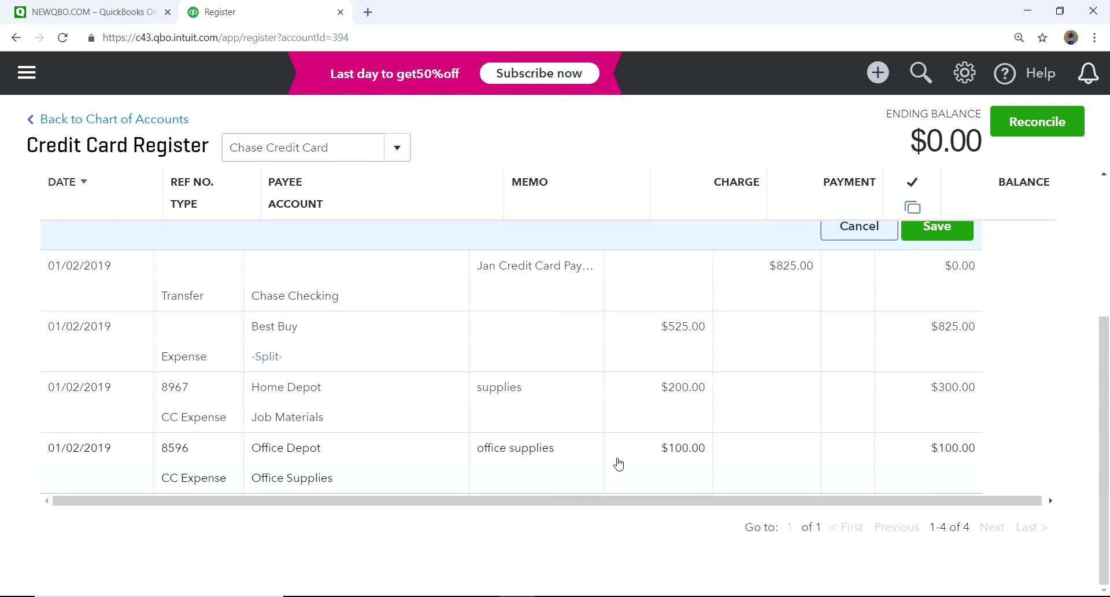
scroll(782, 394, "up", 1)
scroll(782, 394, "up", 2)
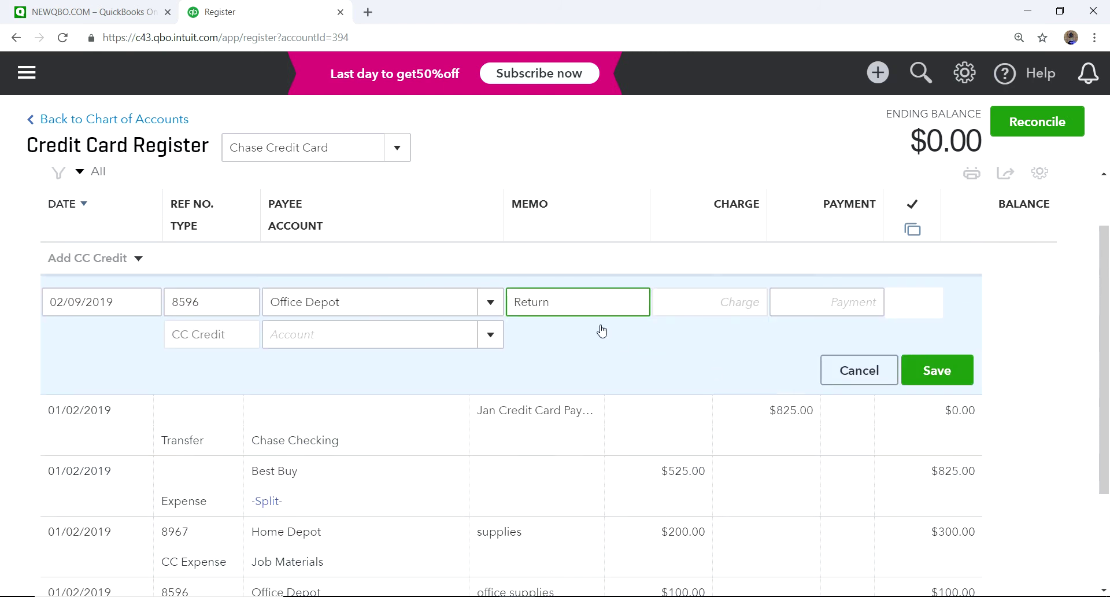
left_click(817, 302)
type("100.00")
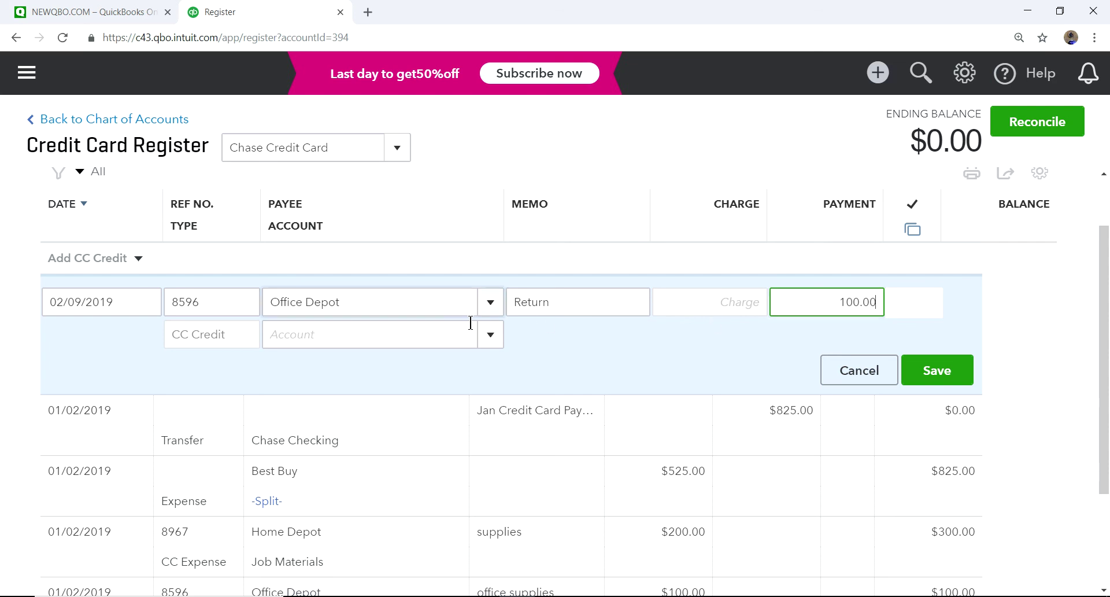
Assign the Office Supplies account to the Office Depot credit entry and save it in the register.
scroll(584, 409, "down", 3)
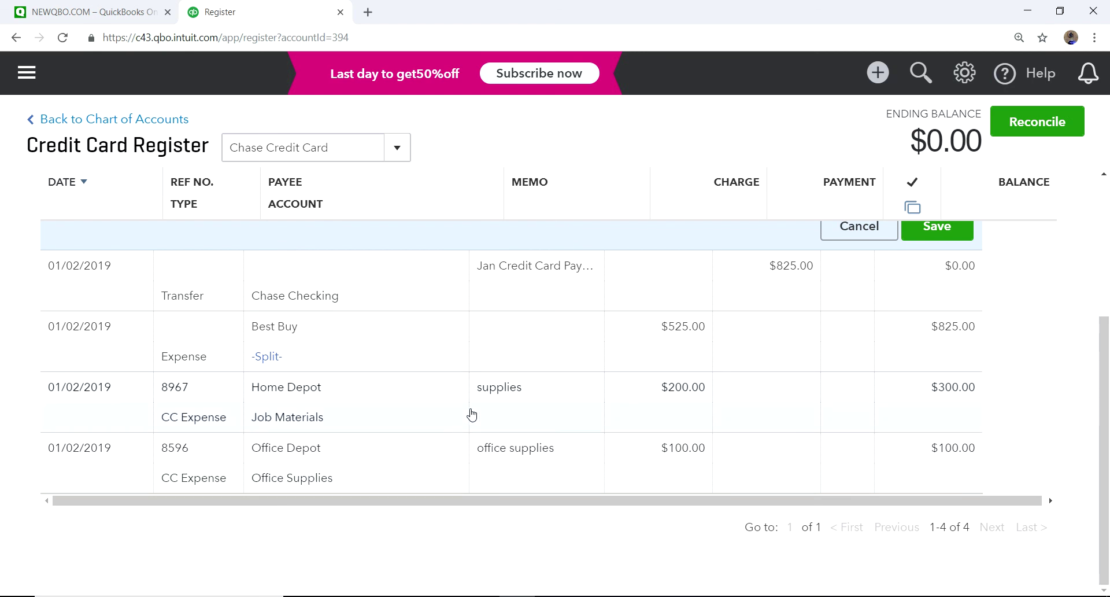
scroll(458, 403, "up", 1)
left_click(337, 262)
type("Of")
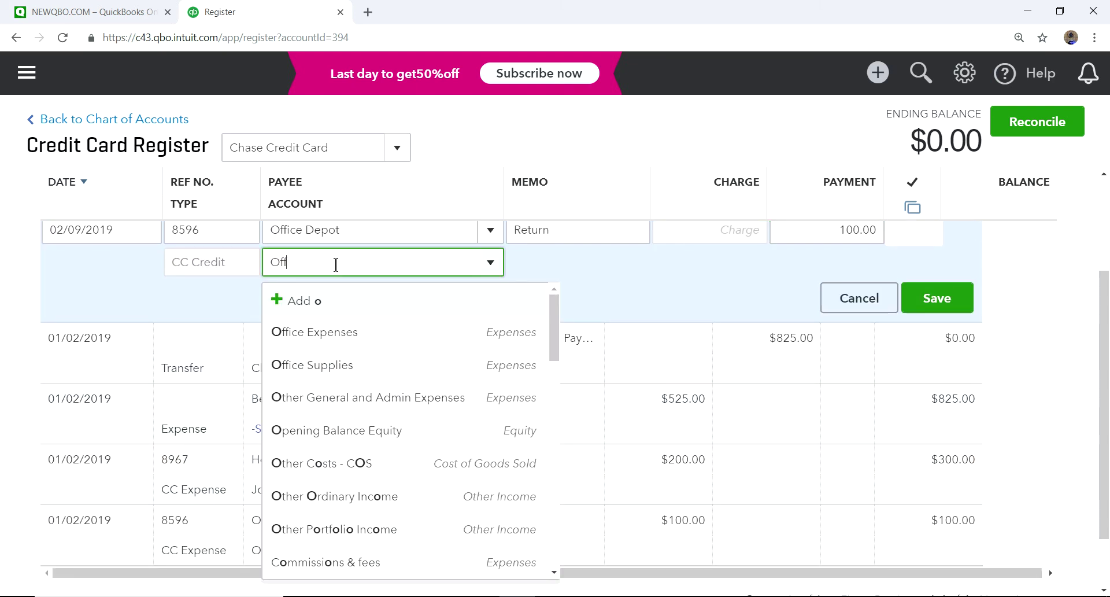
type("f")
left_click(327, 373)
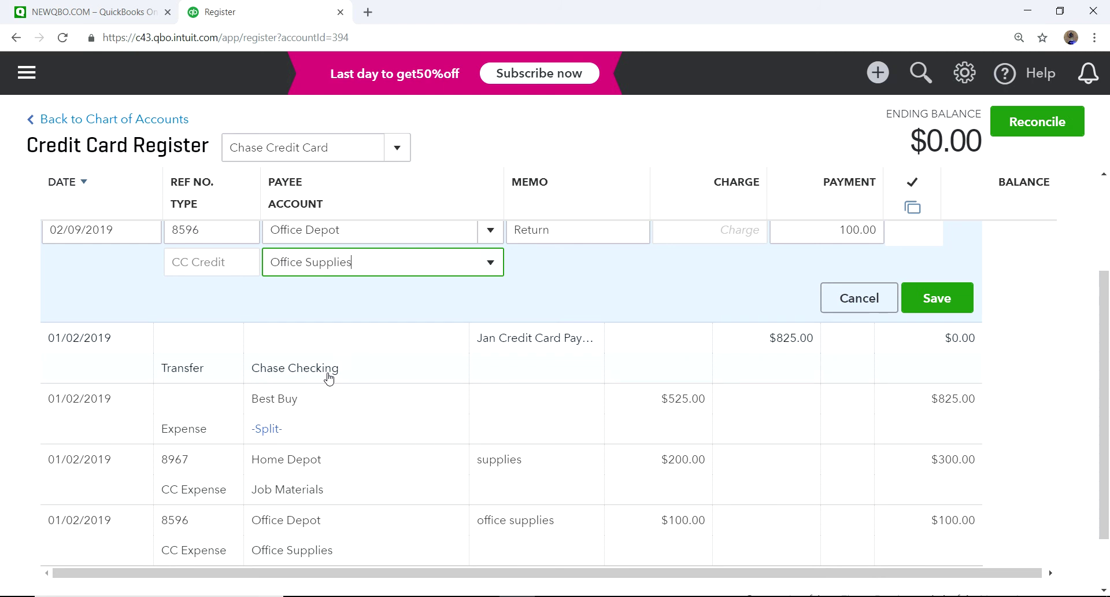
left_click(675, 275)
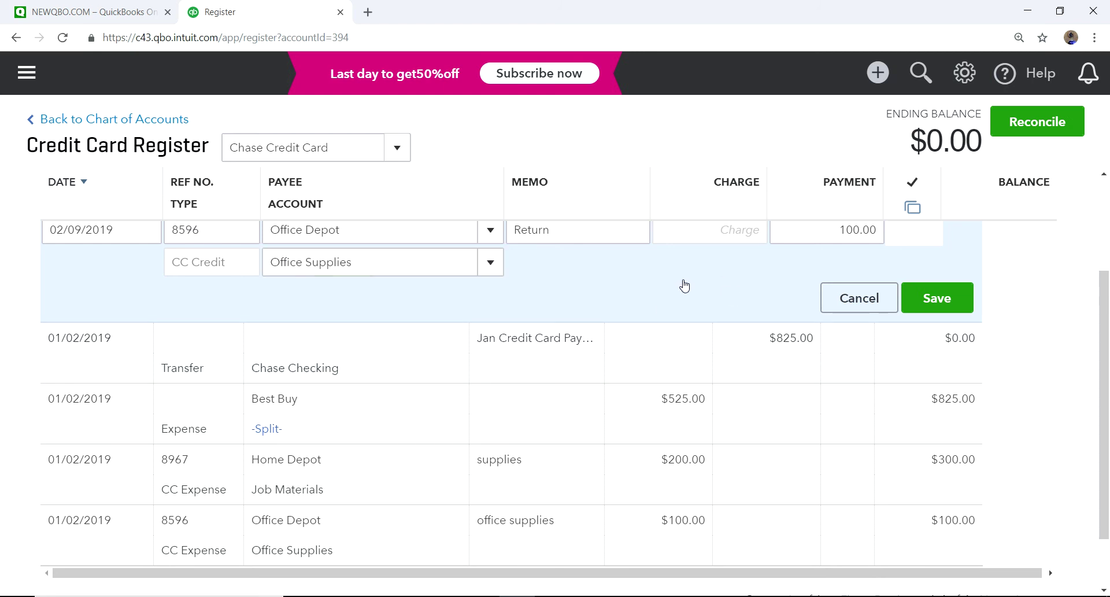
left_click(937, 298)
scroll(685, 309, "up", 3)
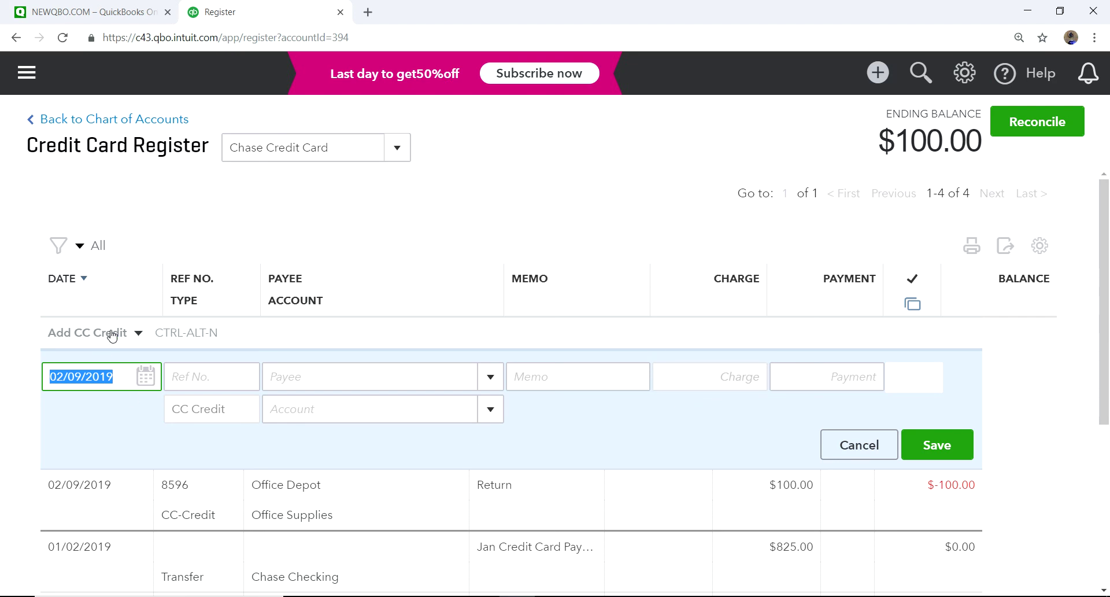
left_click(138, 332)
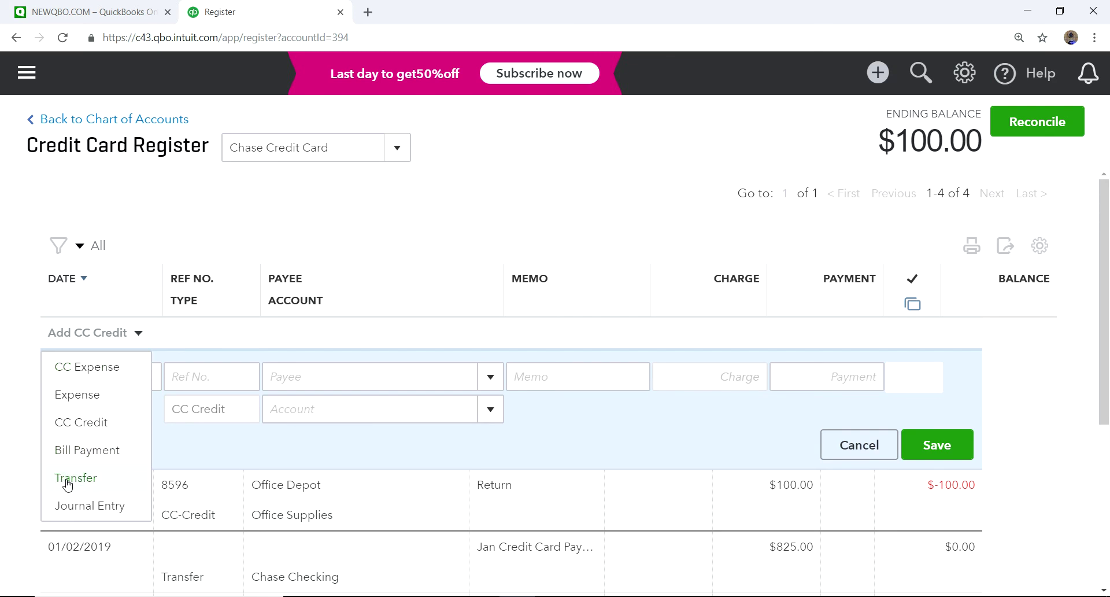
left_click(878, 73)
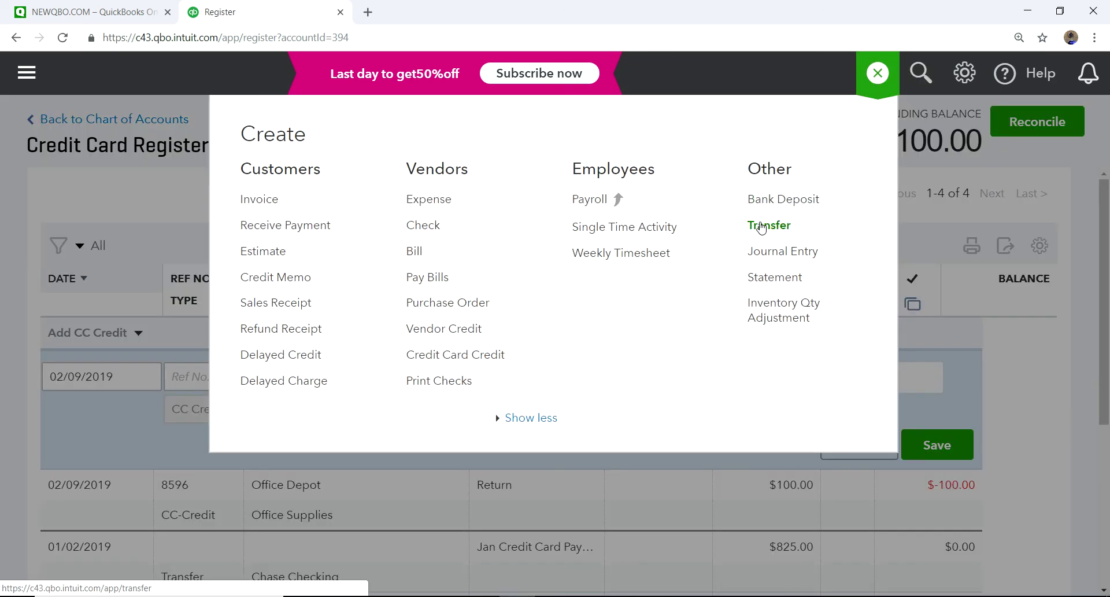
left_click(754, 226)
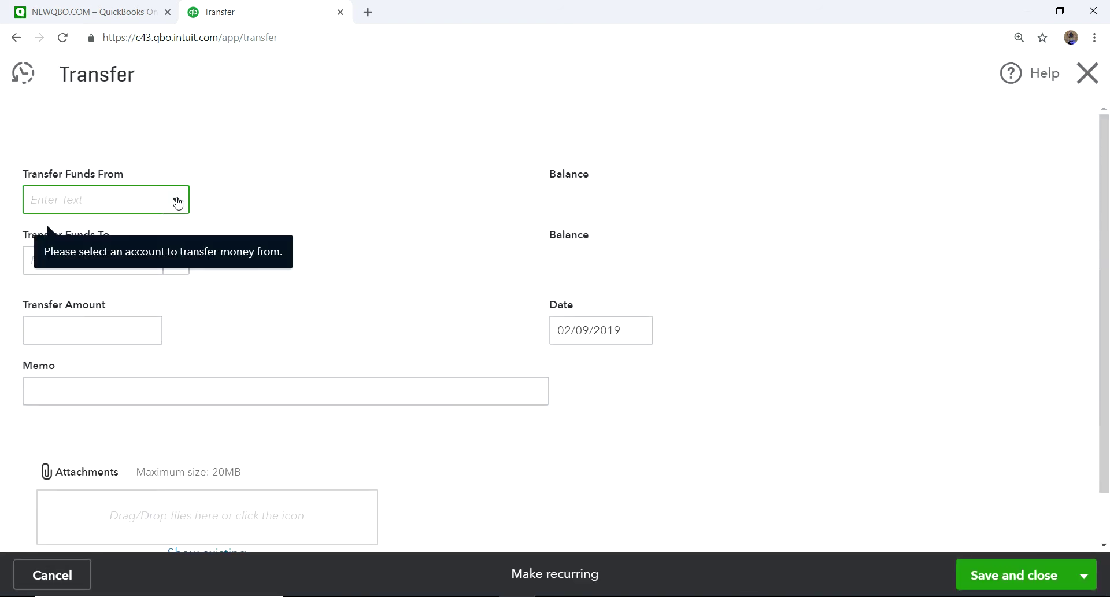
left_click(176, 201)
left_click(177, 200)
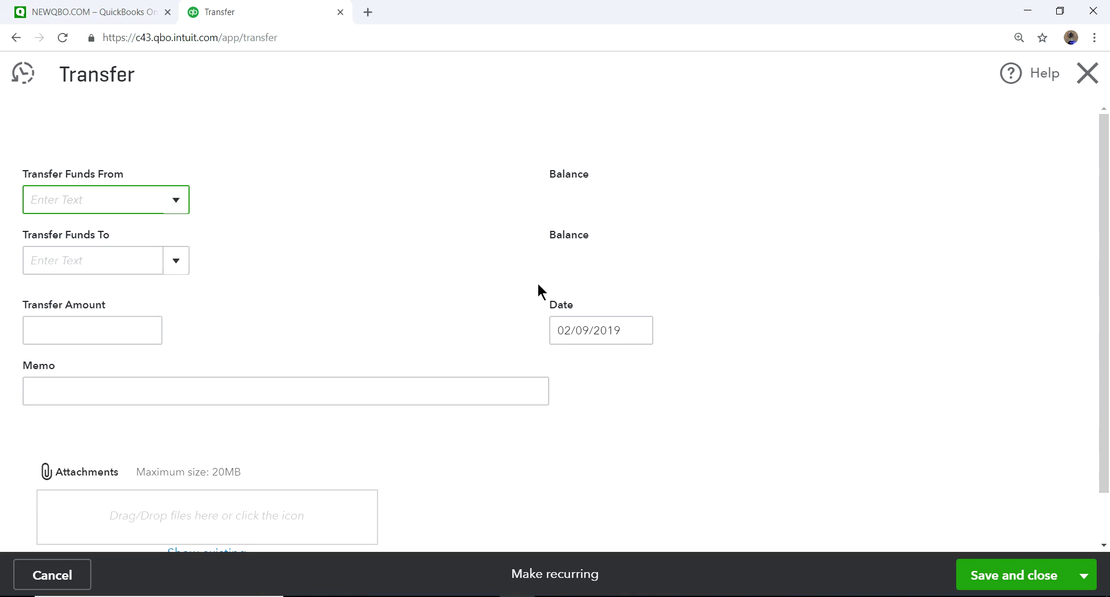
left_click(1086, 73)
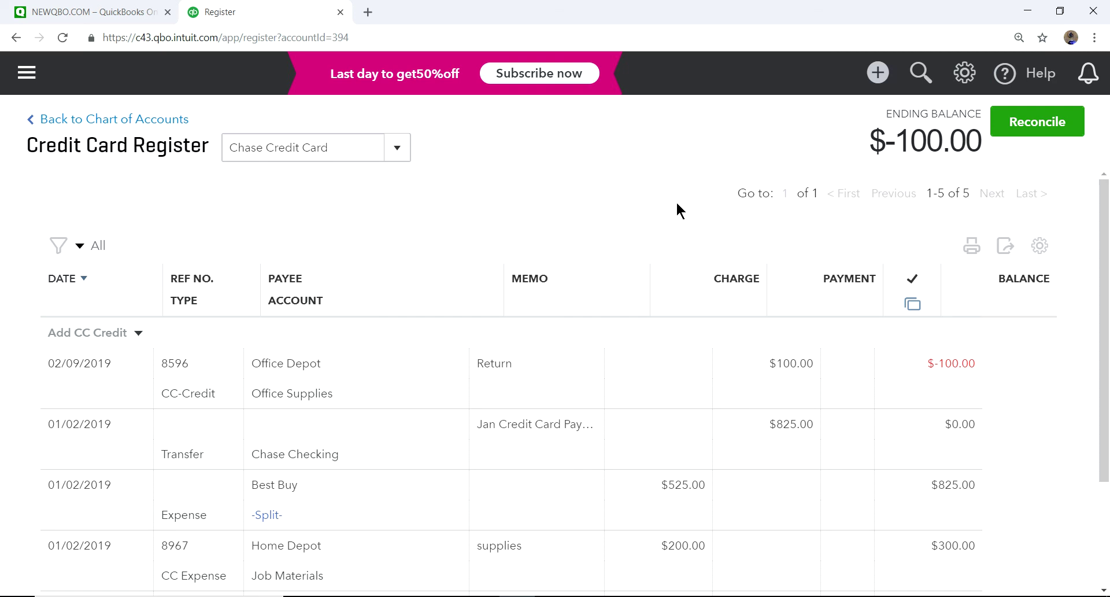
left_click(877, 72)
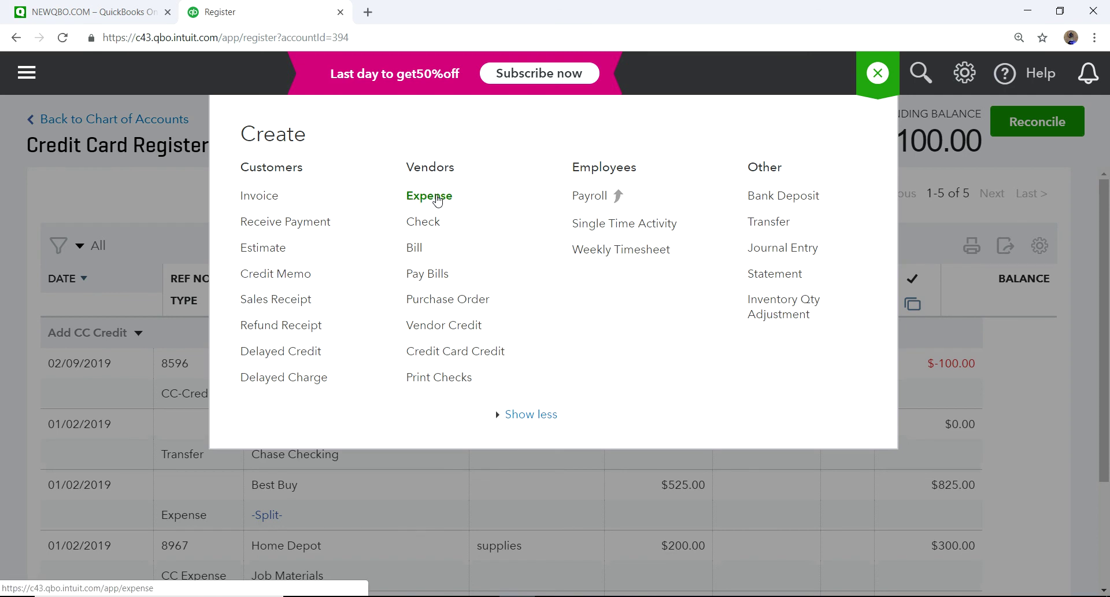
left_click(437, 200)
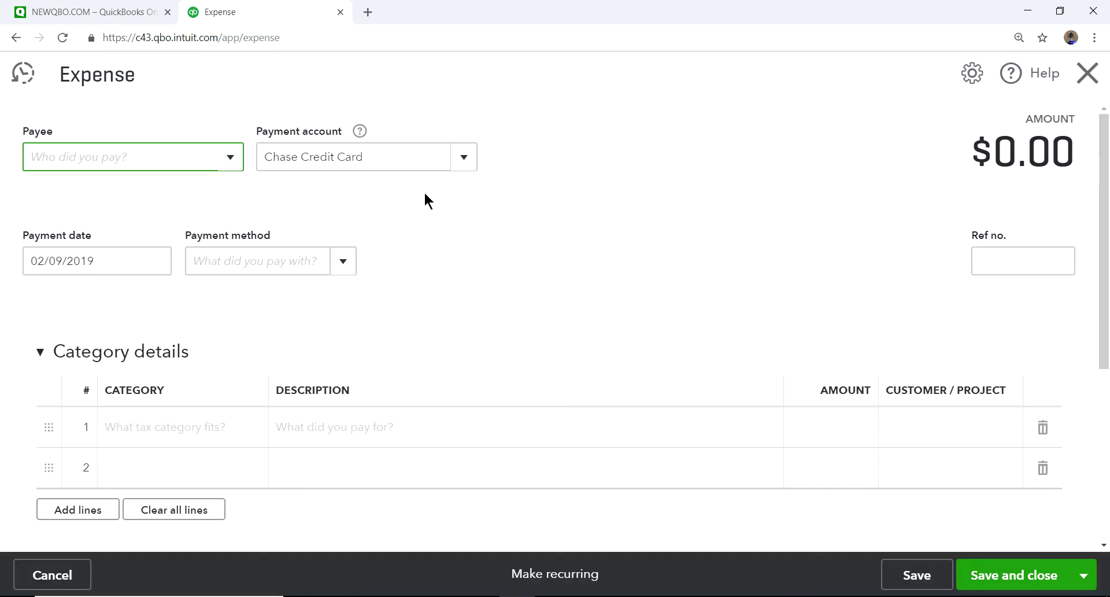
left_click(466, 160)
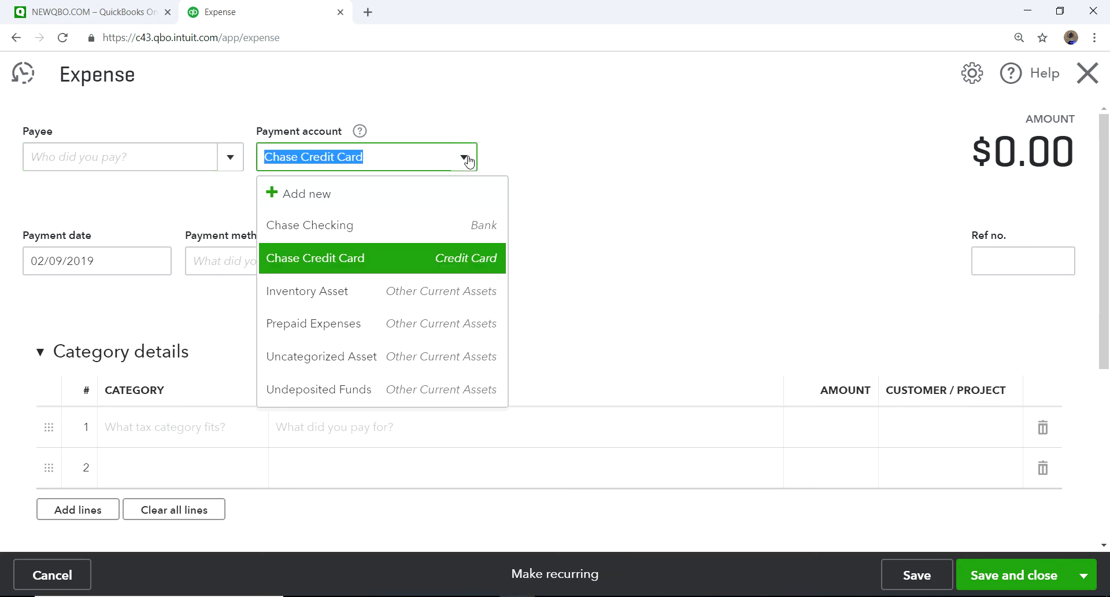
left_click(341, 223)
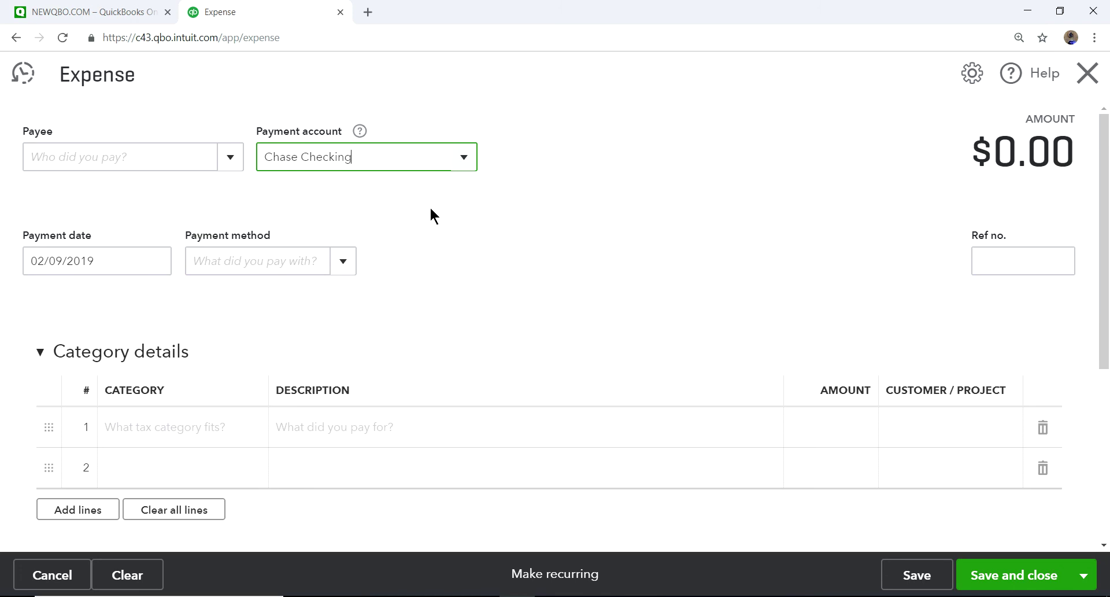
left_click(466, 161)
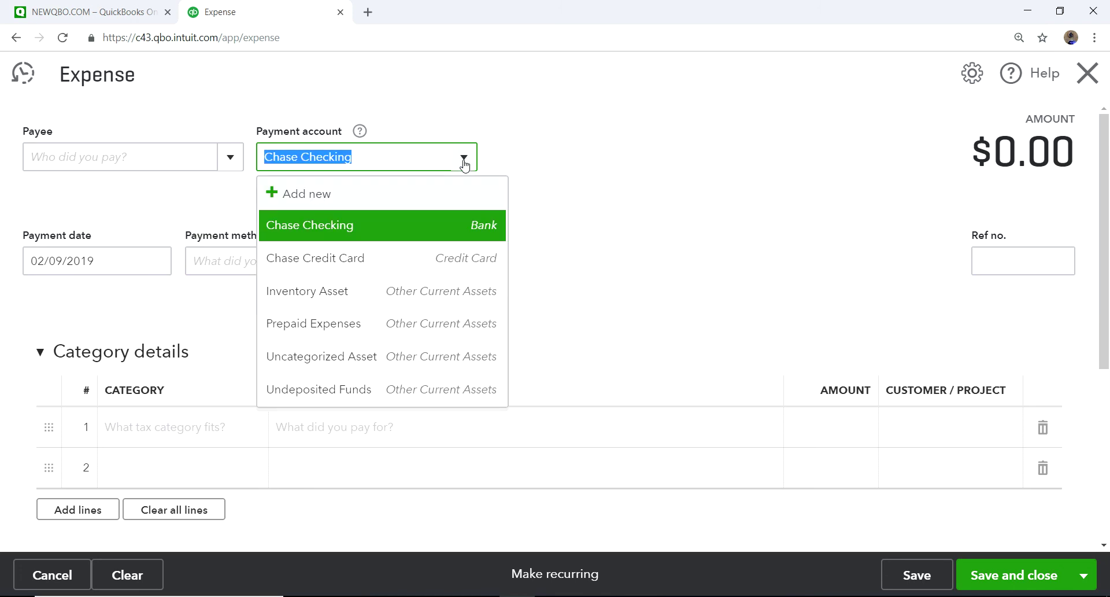
left_click(333, 260)
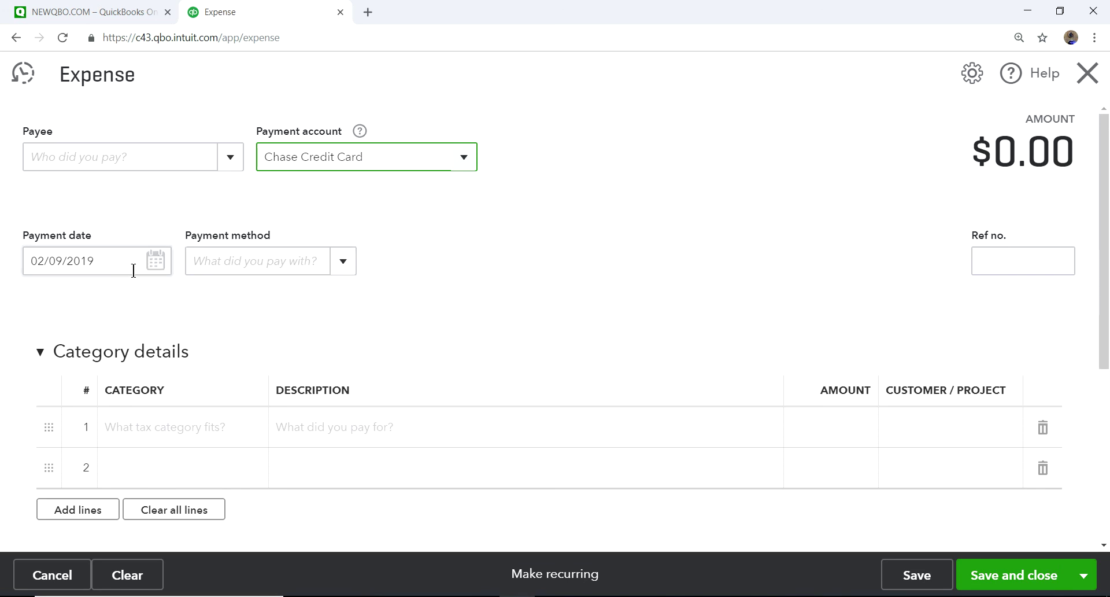
left_click(346, 263)
left_click(346, 265)
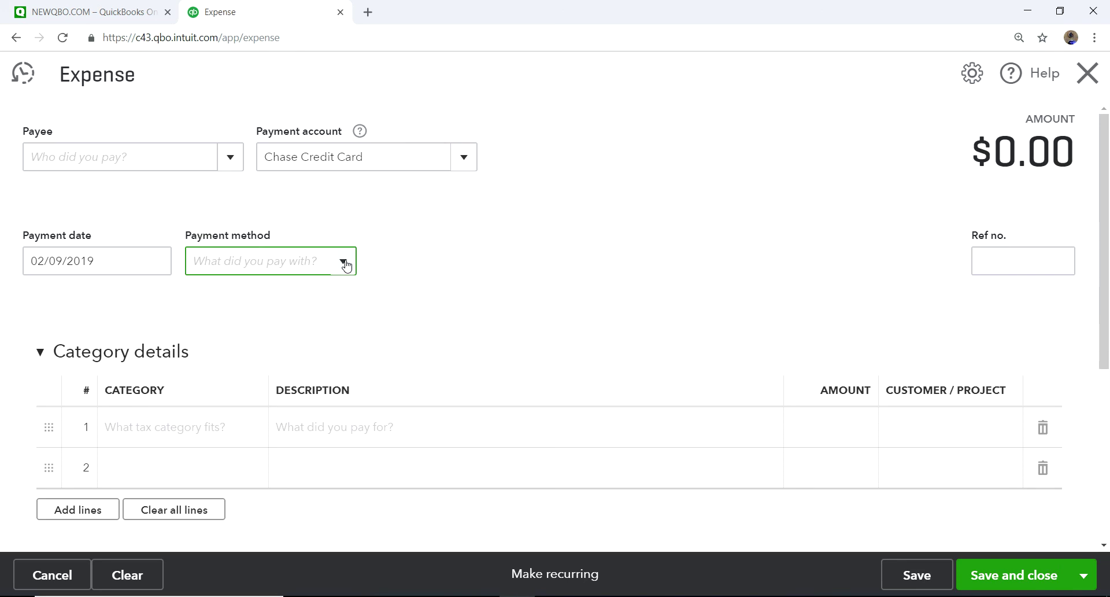
left_click(1087, 74)
left_click(640, 351)
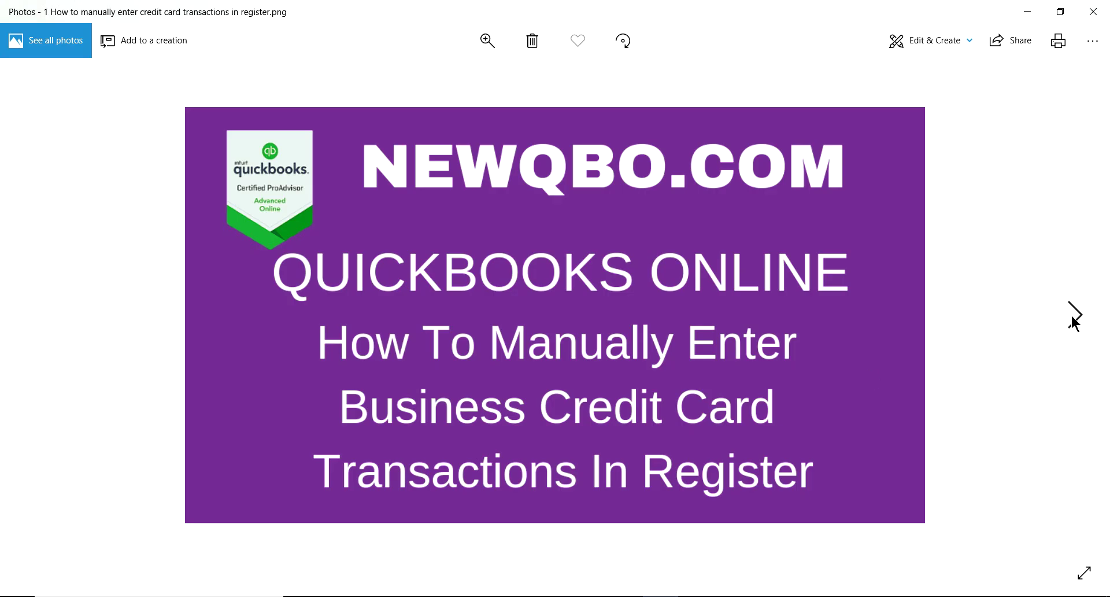
left_click(1074, 323)
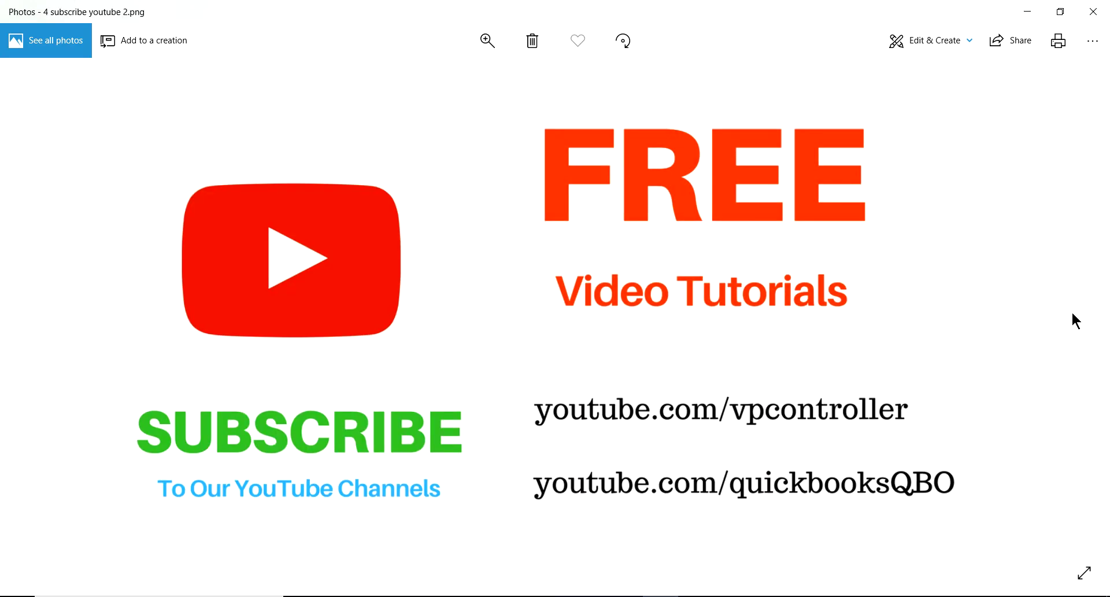